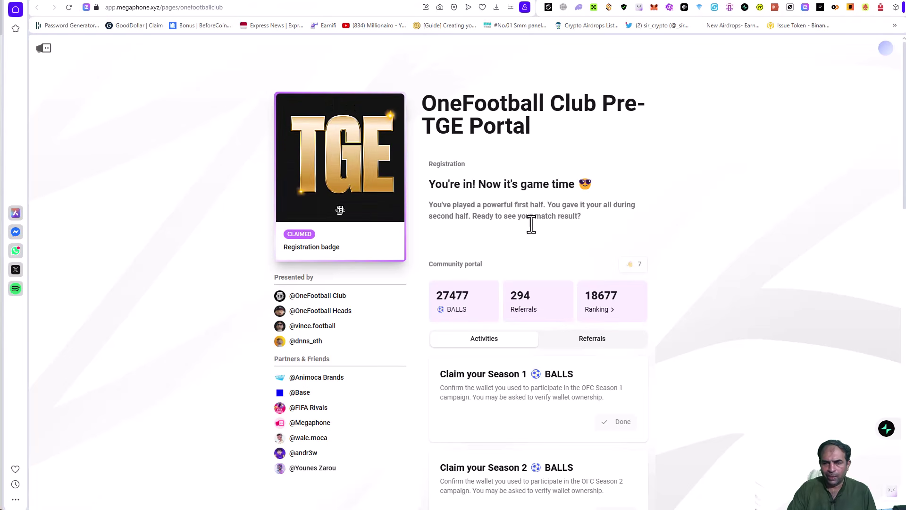
Step: Review the OneFootball Club Pre-TGE Portal page, including the points cards, the list of activities and the description
click(882, 48)
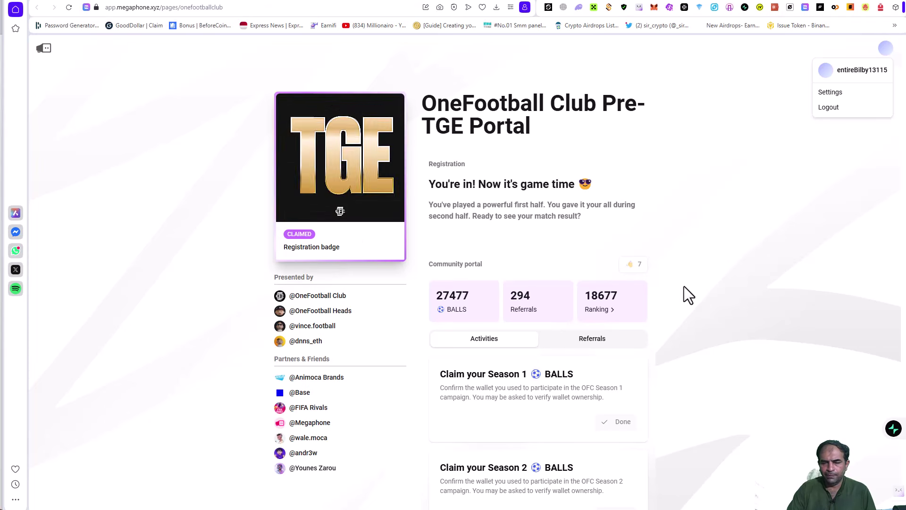
key(alt+Tab)
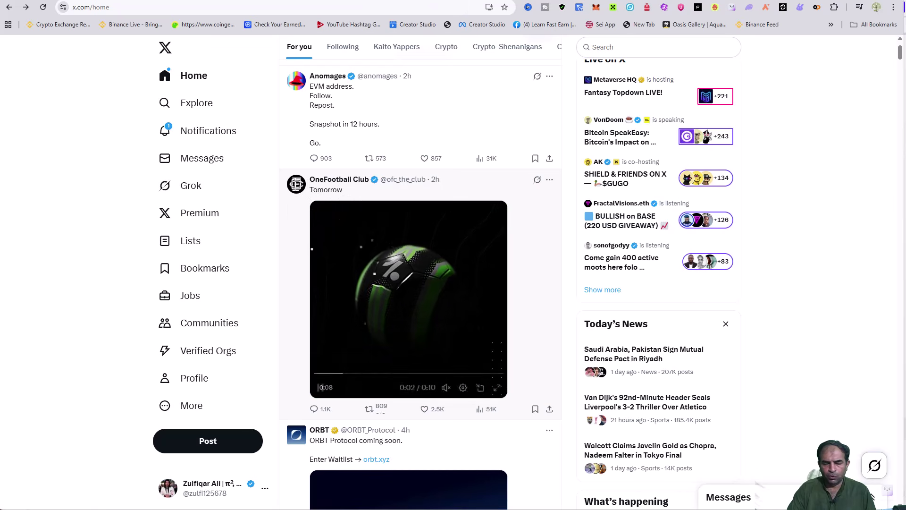
key(alt+Tab)
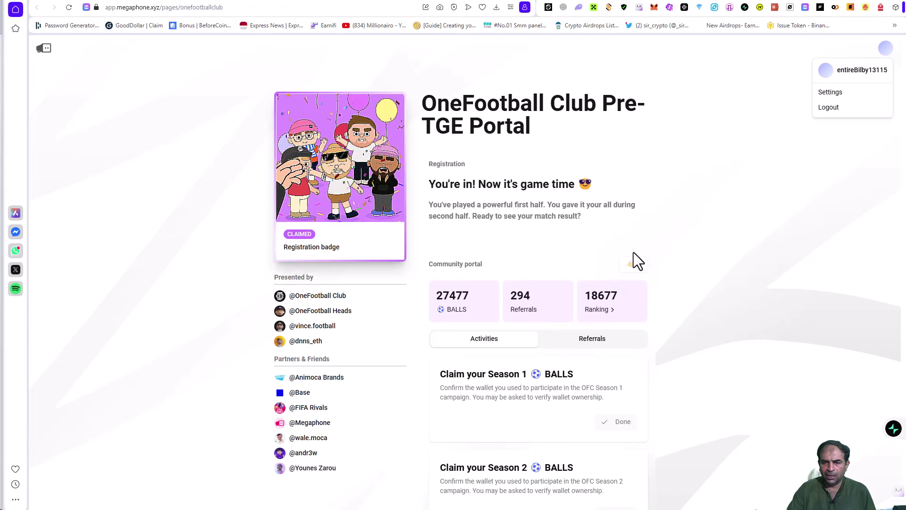
click(637, 264)
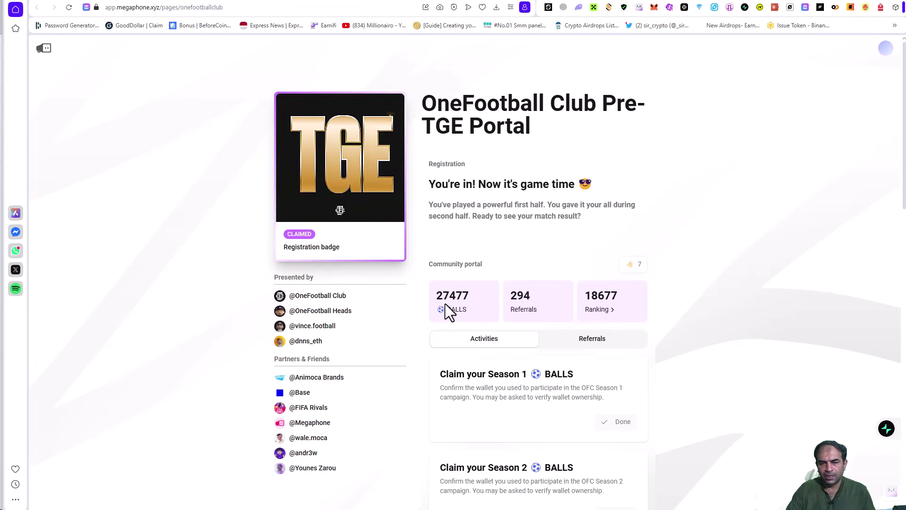
scroll(533, 273, down, 3)
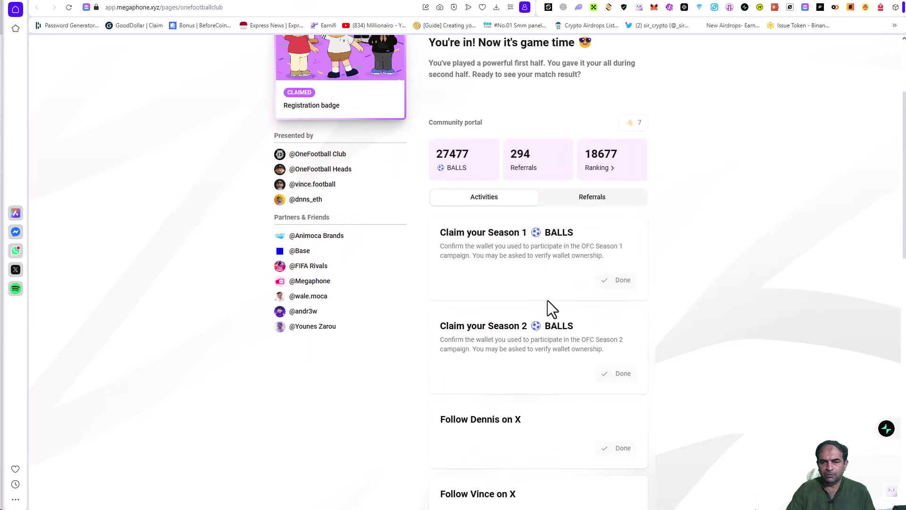
scroll(571, 331, down, 6)
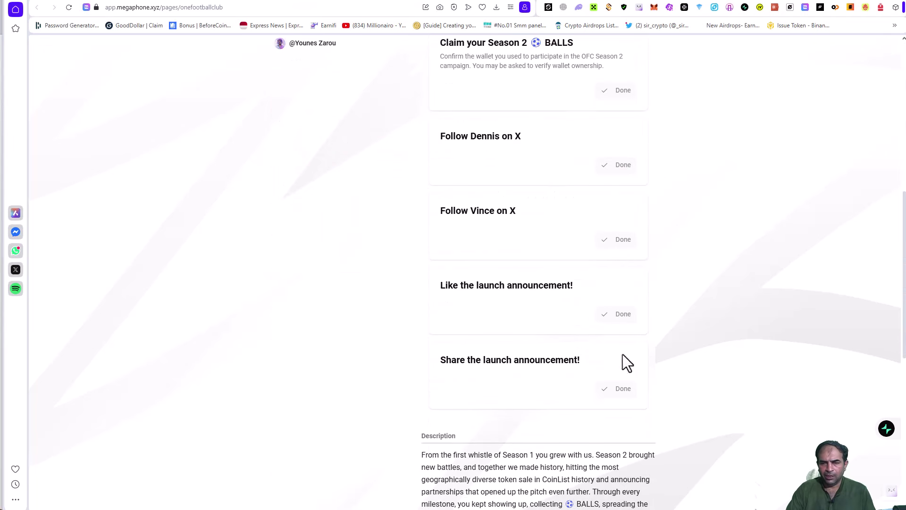
scroll(638, 403, down, 6)
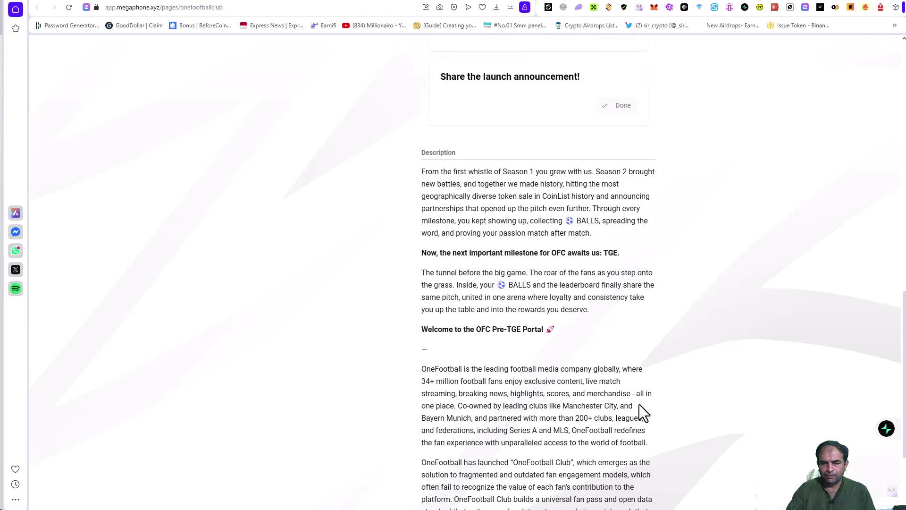
scroll(639, 403, up, 15)
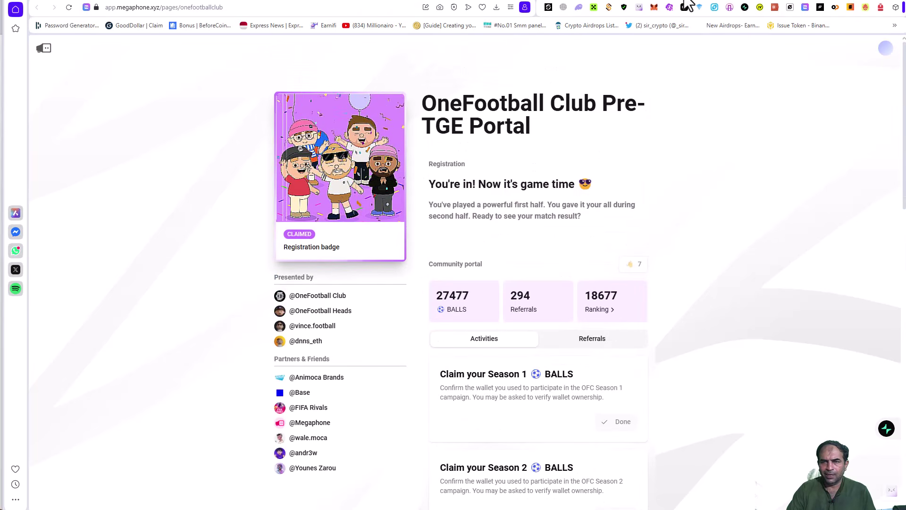
Step: Open the OFC Pre-TGE Portal Troubleshooting form, accept the no-guarantee acknowledgement and continue to the questions
click(659, 4)
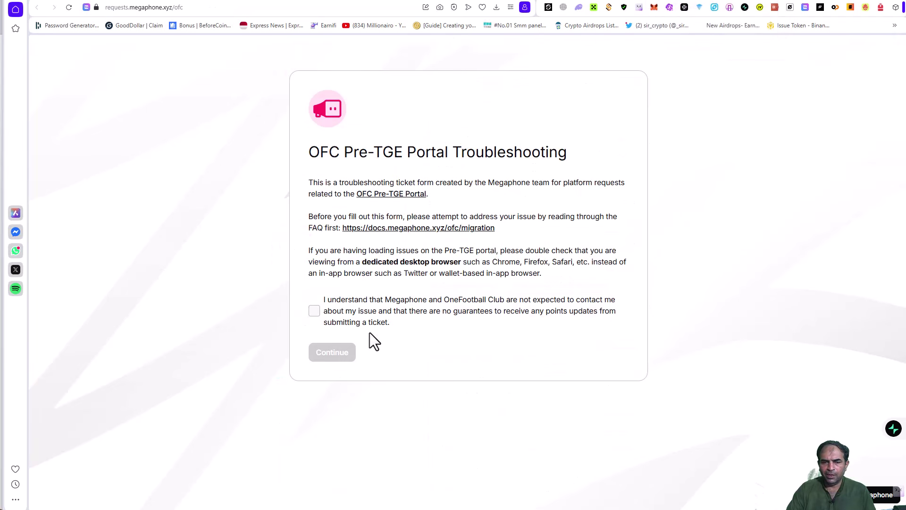
click(314, 312)
click(333, 354)
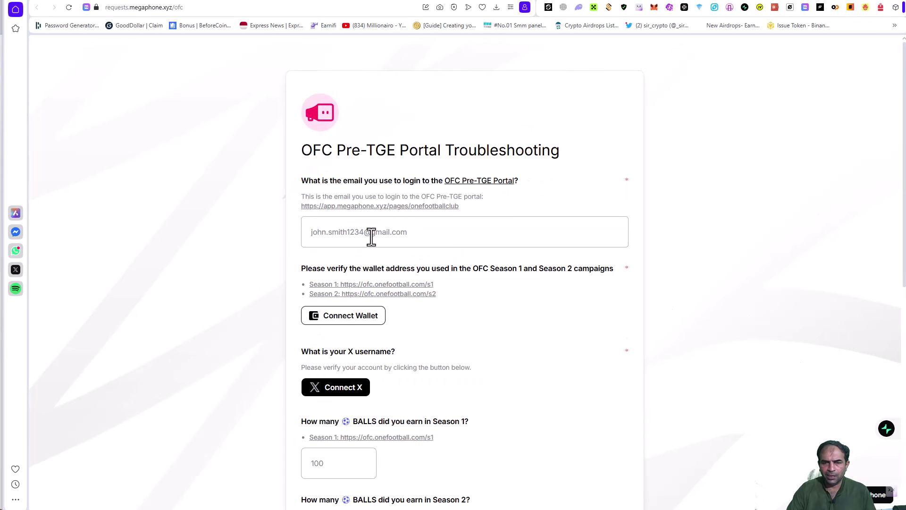
Step: Copy the account email from the Megaphone account settings for the form's login email question
click(371, 237)
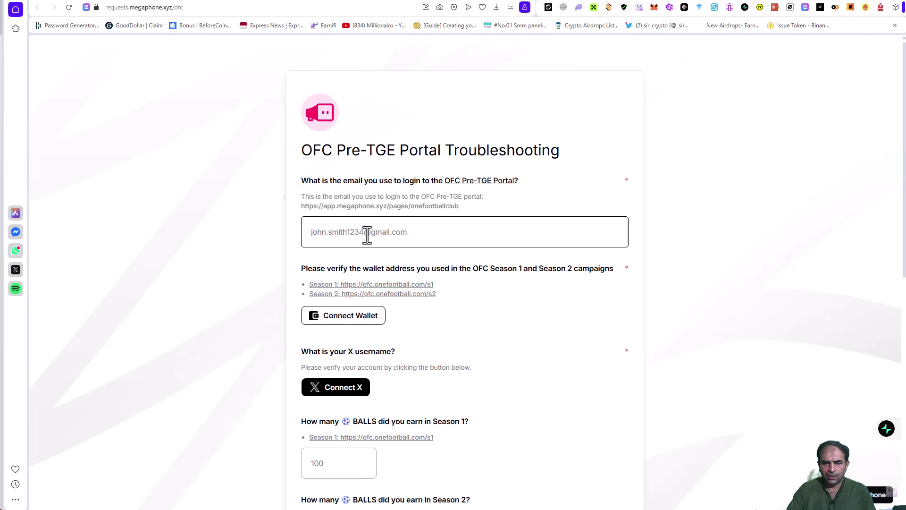
drag(495, 199, 297, 199)
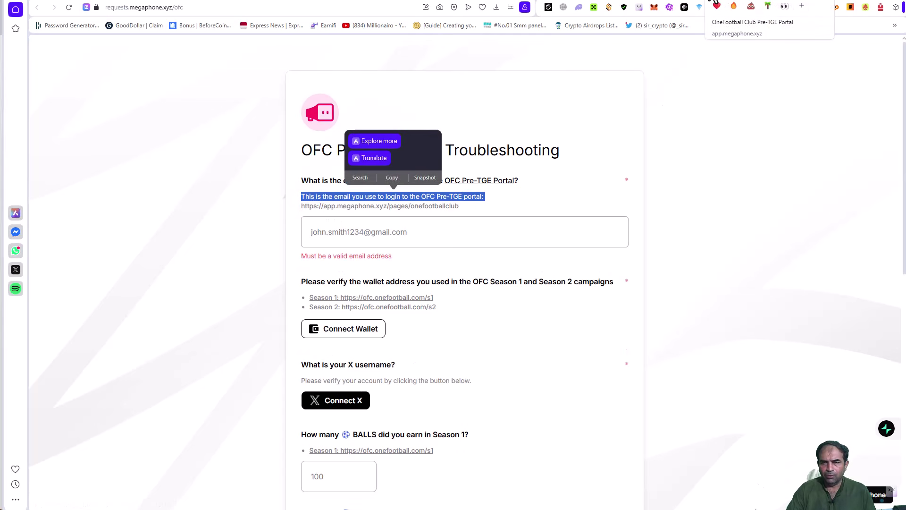
click(714, 4)
click(886, 47)
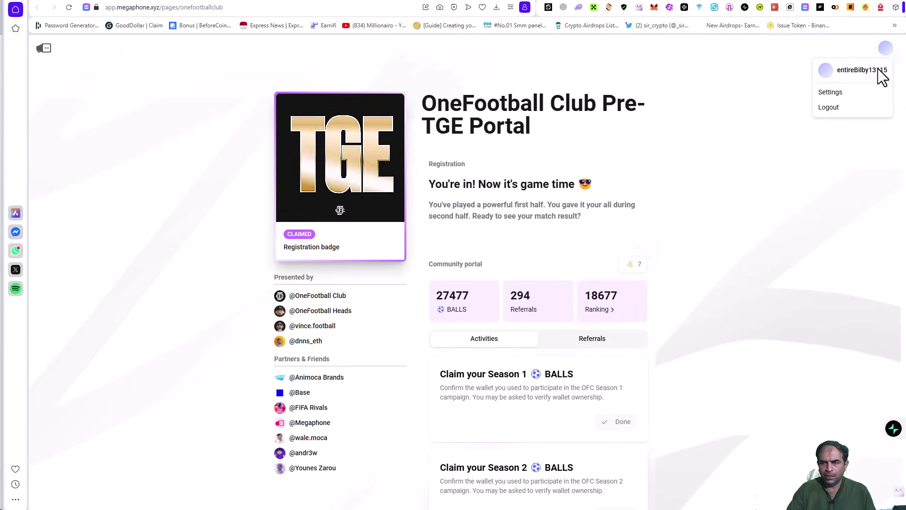
click(830, 94)
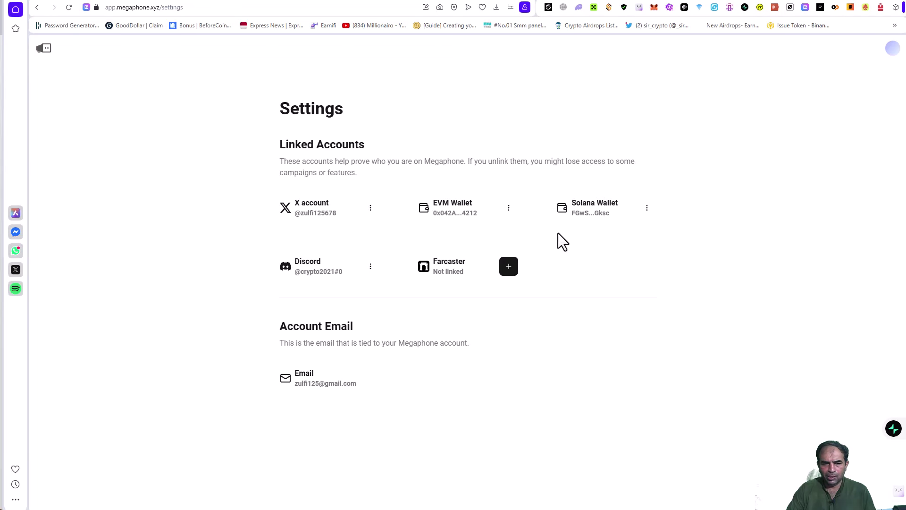
drag(369, 385, 294, 384)
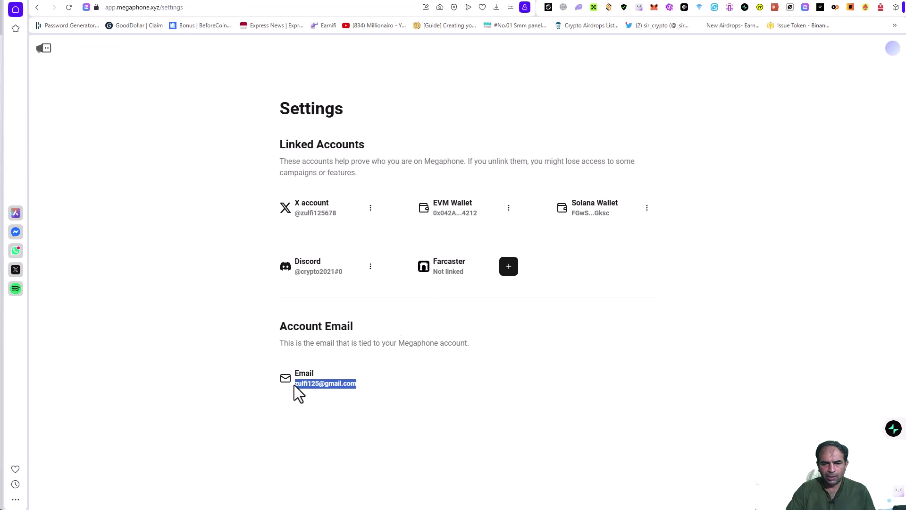
key(ctrl+c)
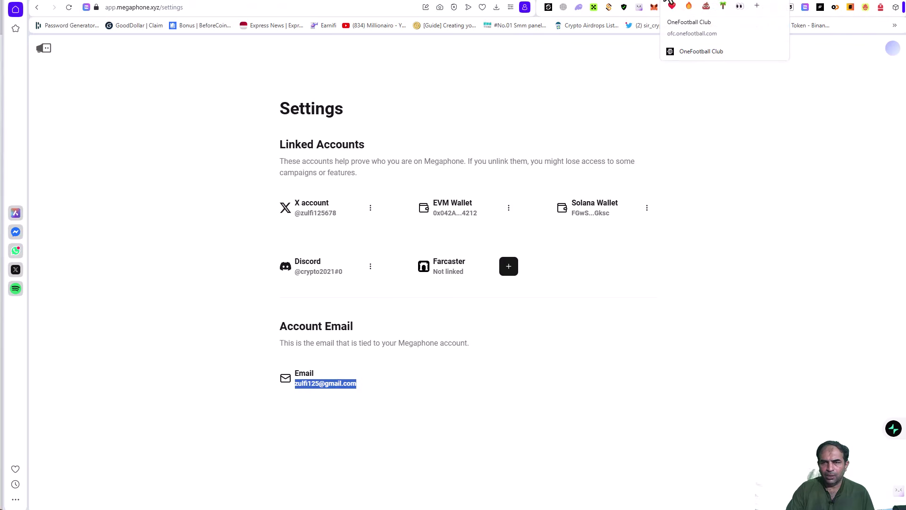
Step: Fill in the portal login email on the troubleshooting form with the copied account email
click(680, 22)
click(388, 232)
key(ctrl+v)
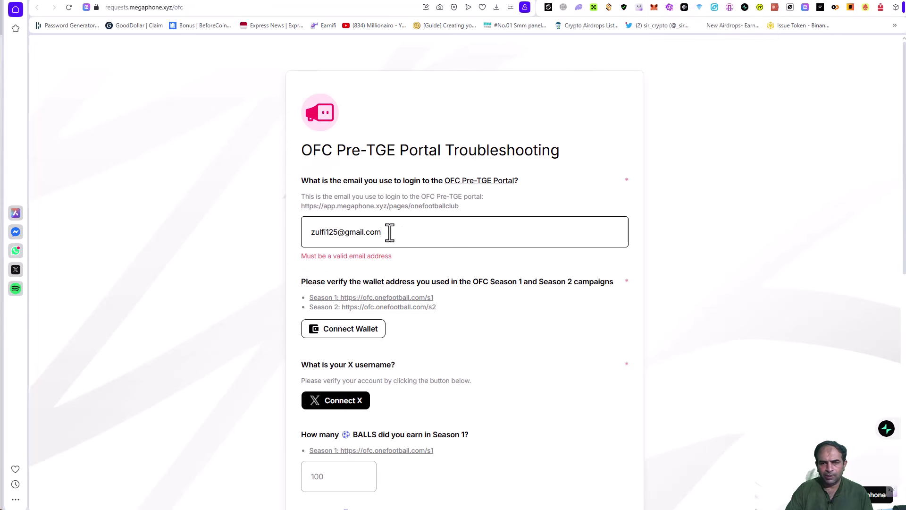
key(Tab)
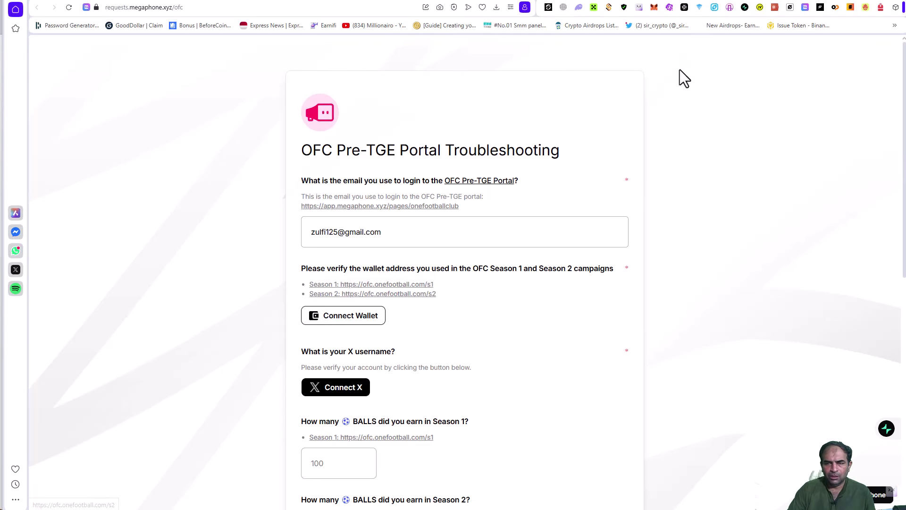
Step: Open the Season 1 campaign page and look at its check-in dialog with the referral code option
click(678, 6)
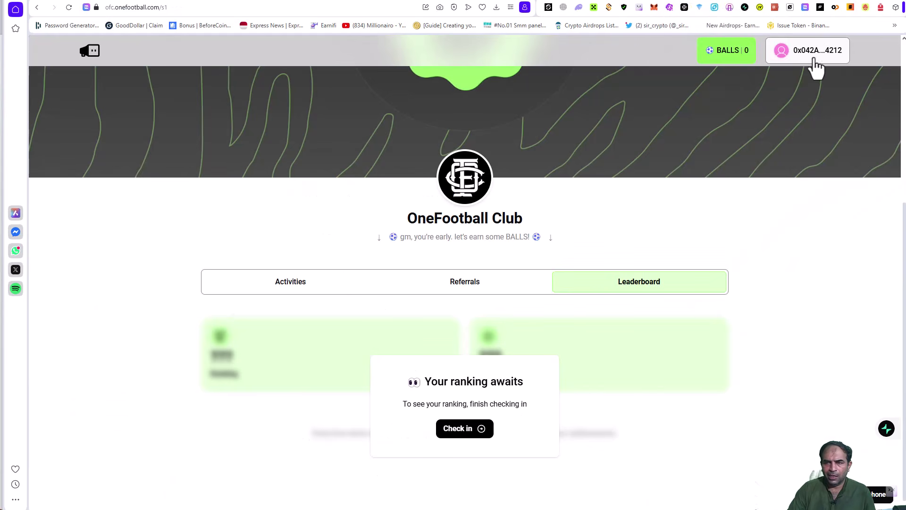
click(486, 431)
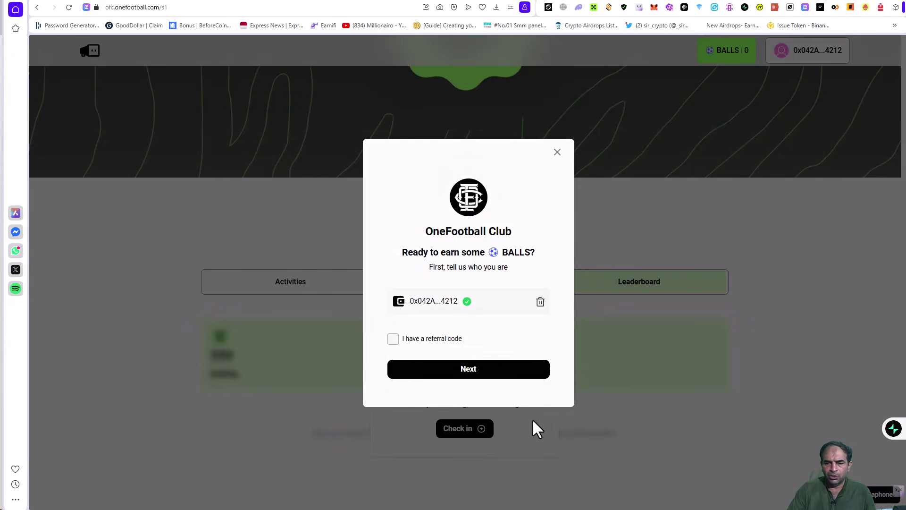
click(431, 340)
click(557, 152)
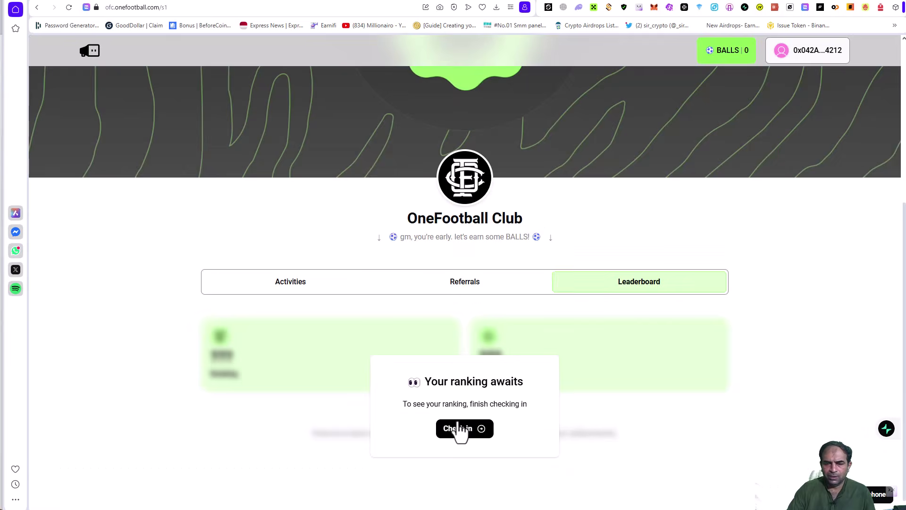
click(486, 433)
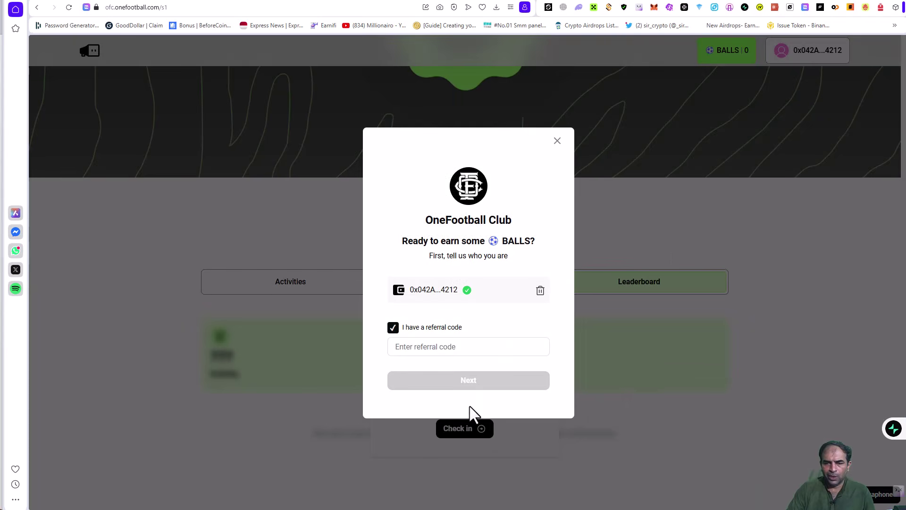
click(557, 141)
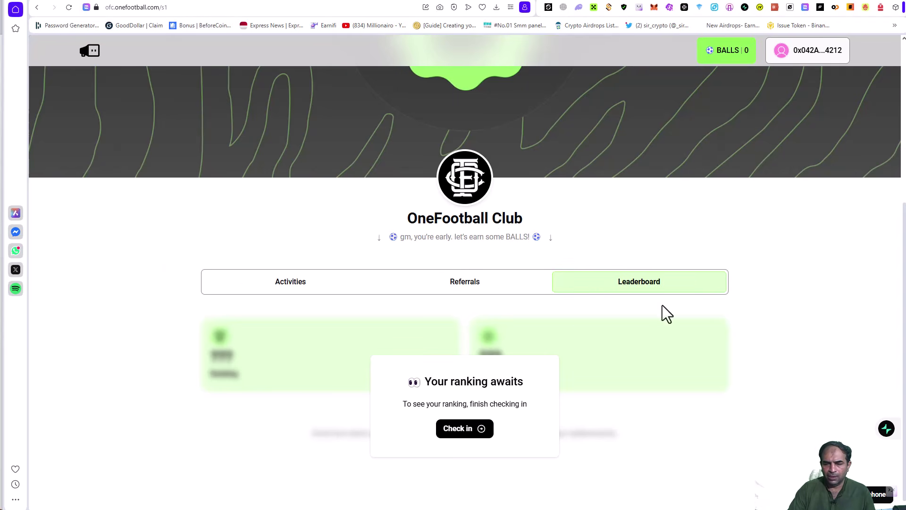
Step: Return from account settings to the Pre-TGE Portal page and recheck the BALLS balance and leaderboard on the Season 1 campaign page
scroll(610, 373, up, 5)
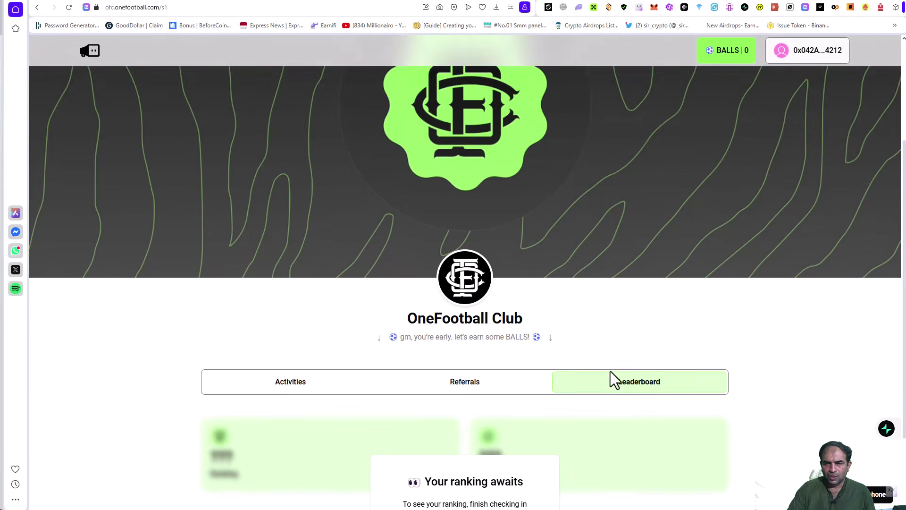
scroll(712, 212, down, 4)
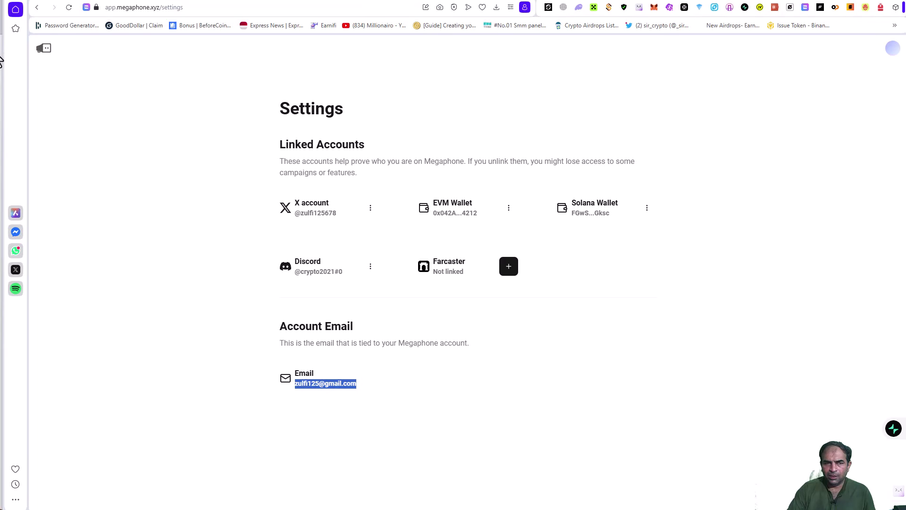
click(37, 7)
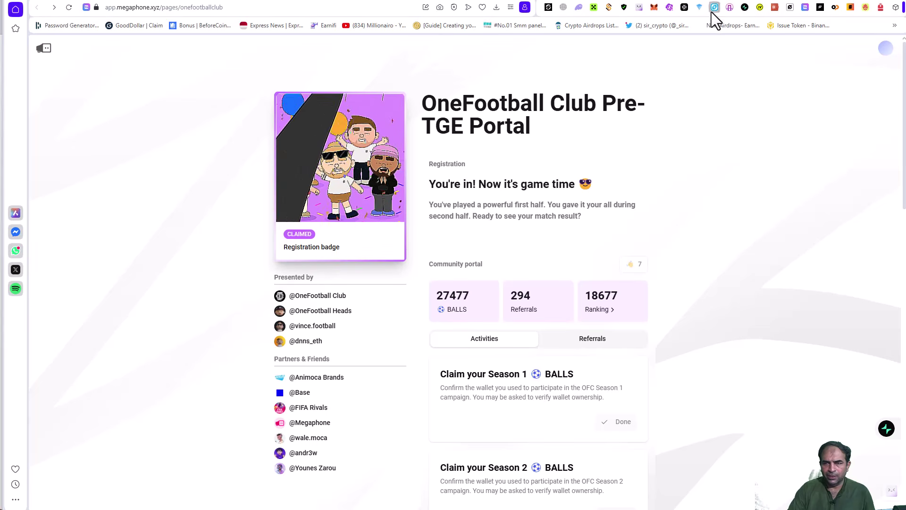
click(669, 6)
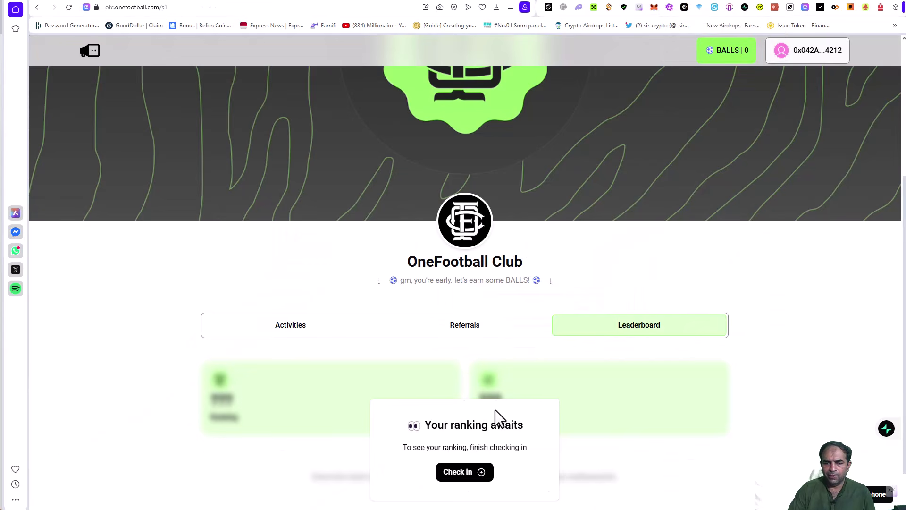
scroll(498, 420, down, 1)
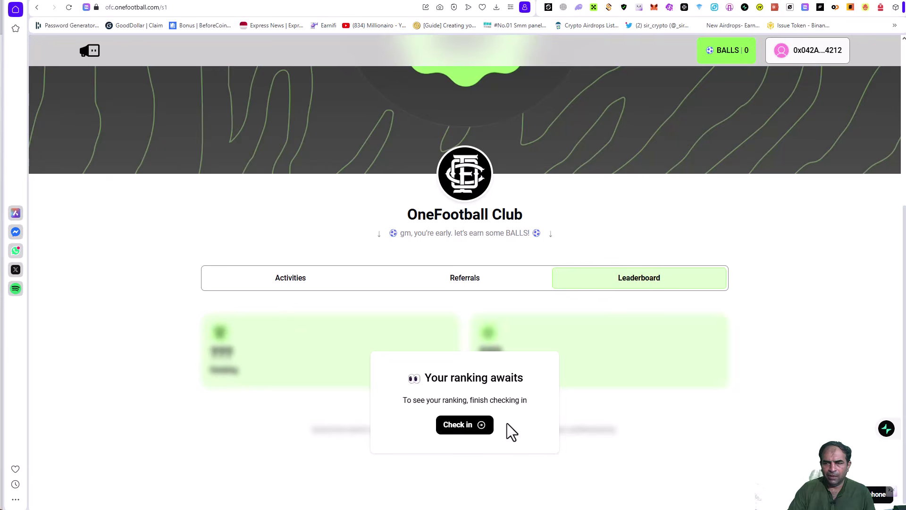
scroll(507, 422, up, 5)
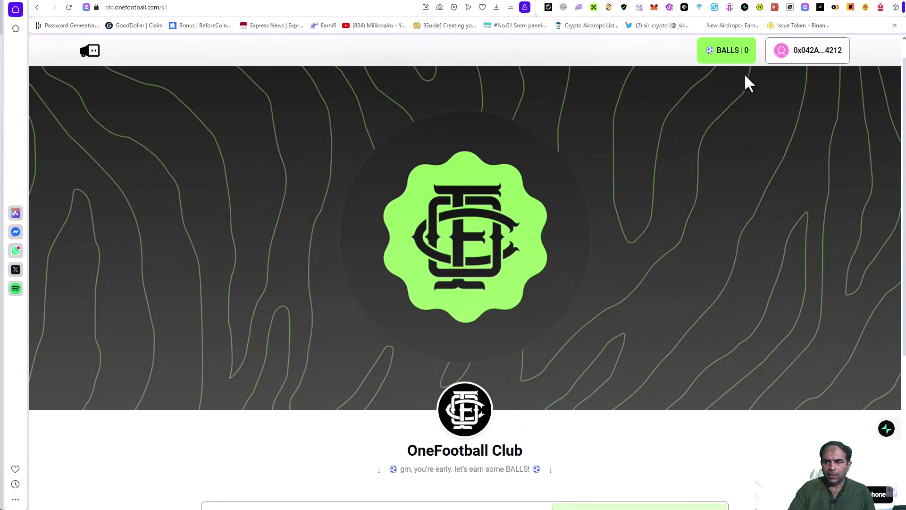
scroll(678, 351, down, 5)
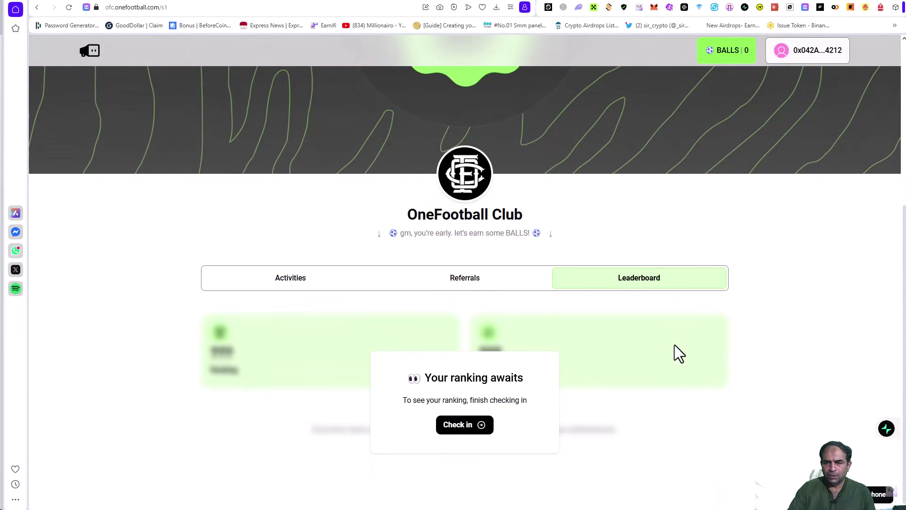
scroll(675, 347, up, 5)
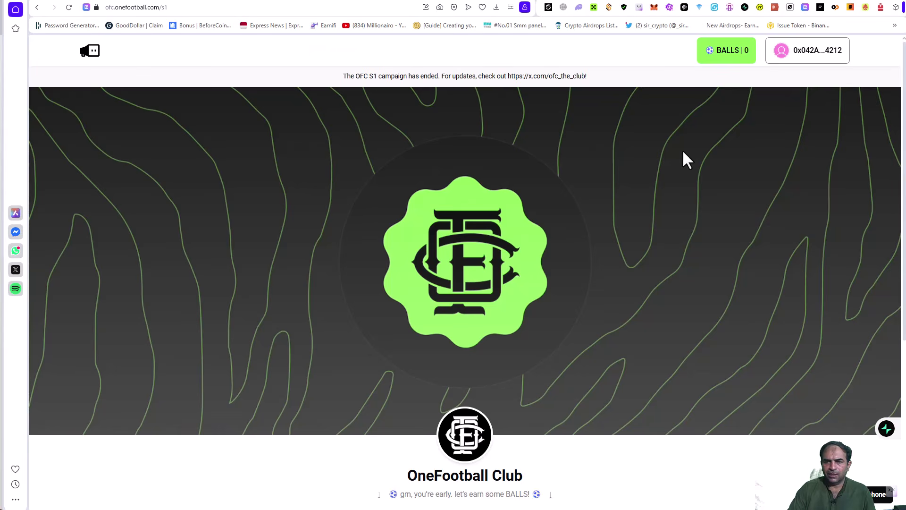
Step: Check the form's questions on earned BALLS and highlight the Season 2 balance on the Season 2 campaign page
click(684, 5)
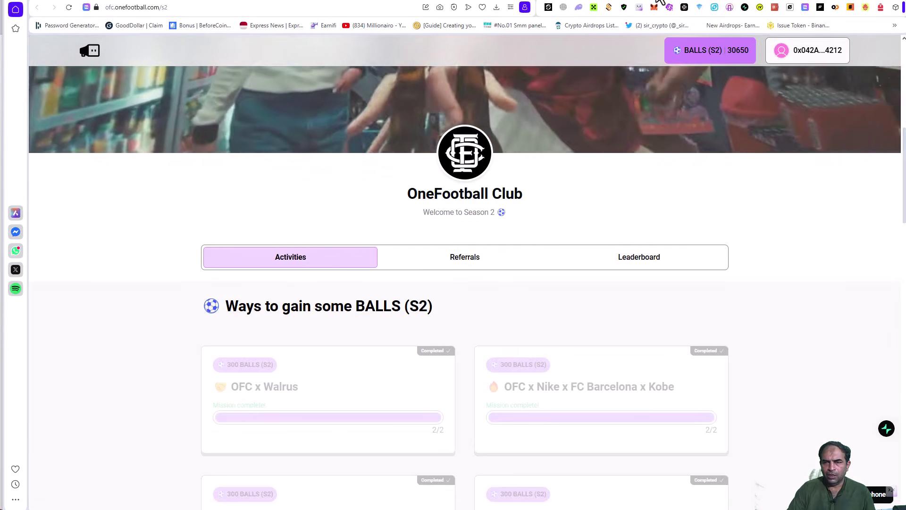
click(656, 6)
scroll(404, 336, down, 3)
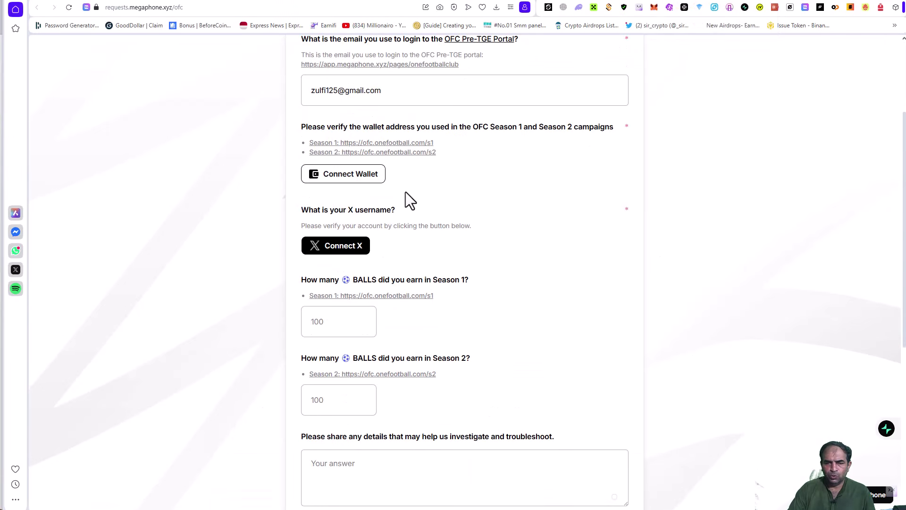
click(690, 4)
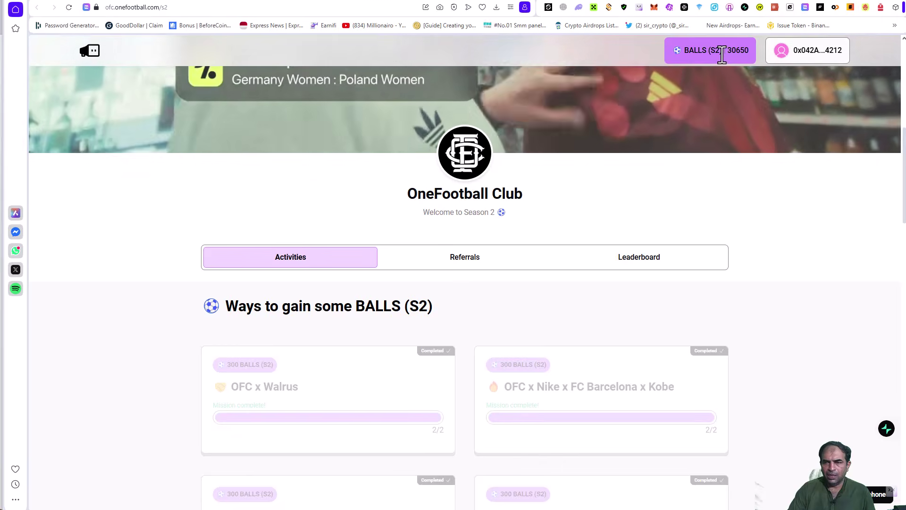
drag(682, 50, 761, 49)
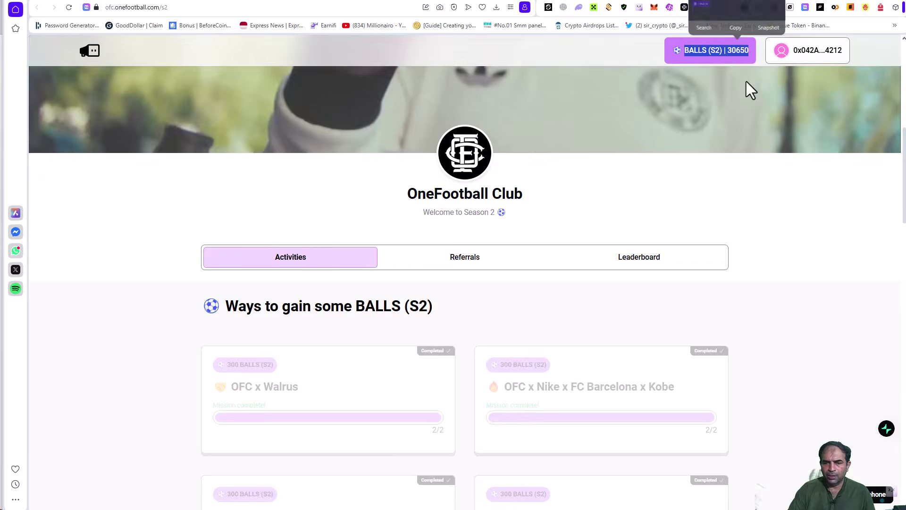
Step: Compare the BALLS balances on the Season 2 campaign page, the Pre-TGE Portal page and the Season 1 campaign page
scroll(702, 331, down, 3)
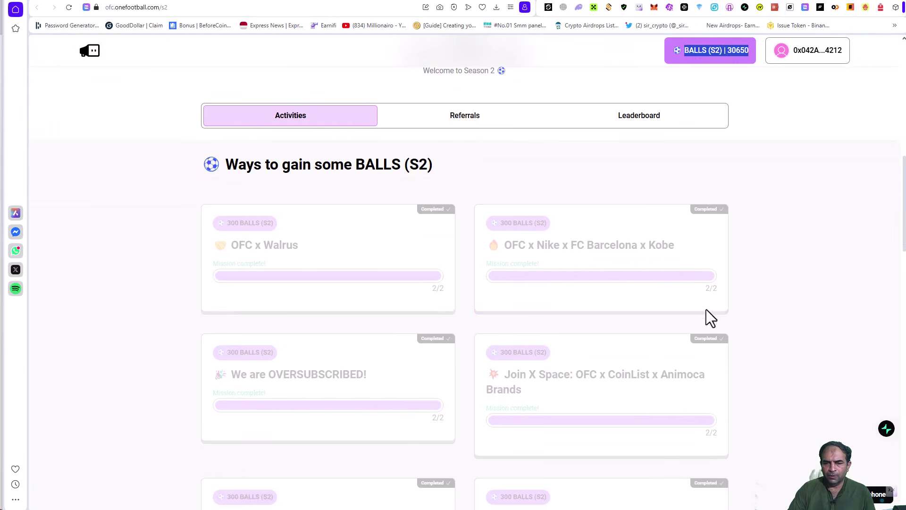
scroll(722, 175, up, 3)
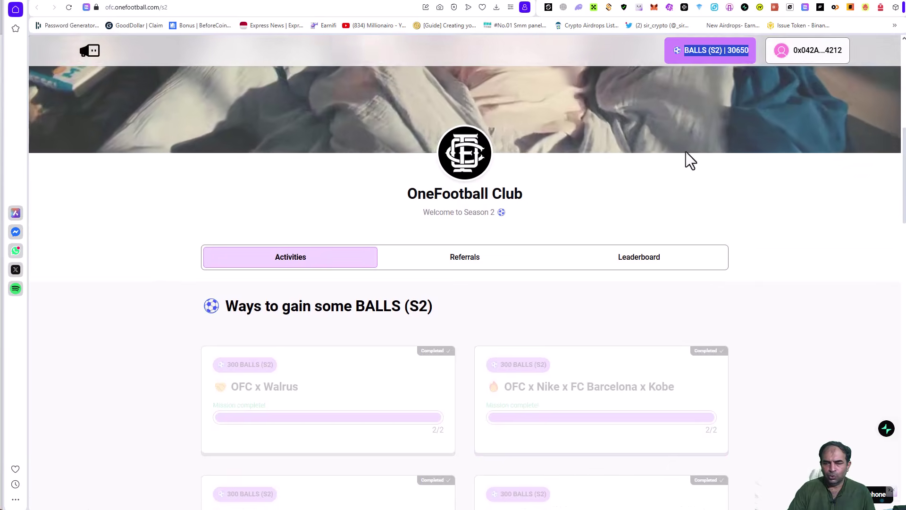
scroll(599, 330, down, 4)
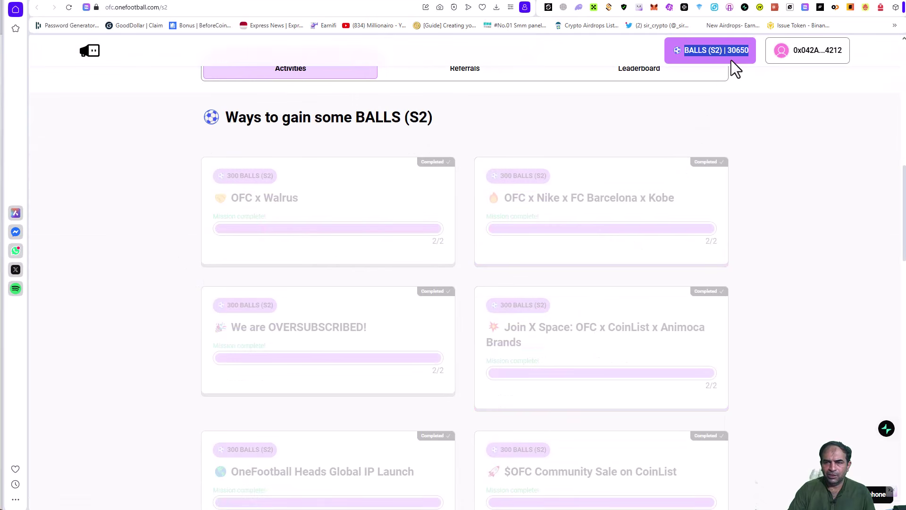
click(717, 50)
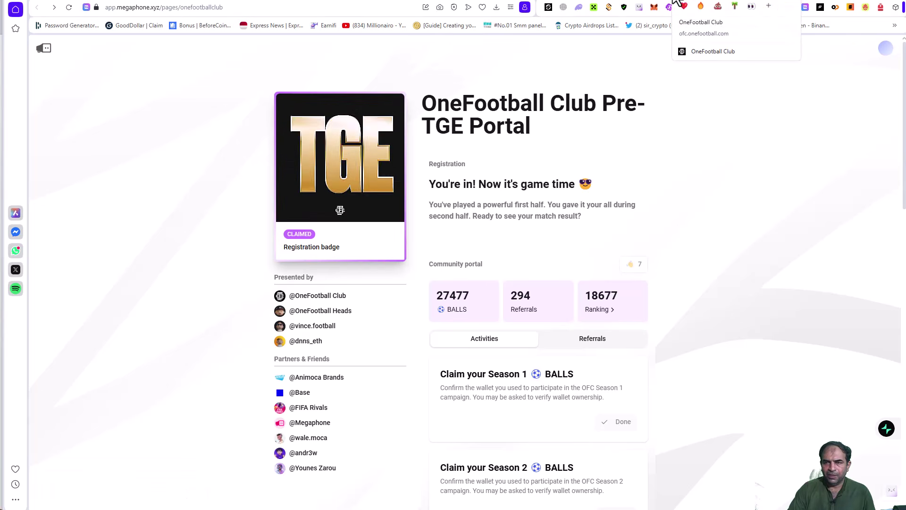
click(681, 4)
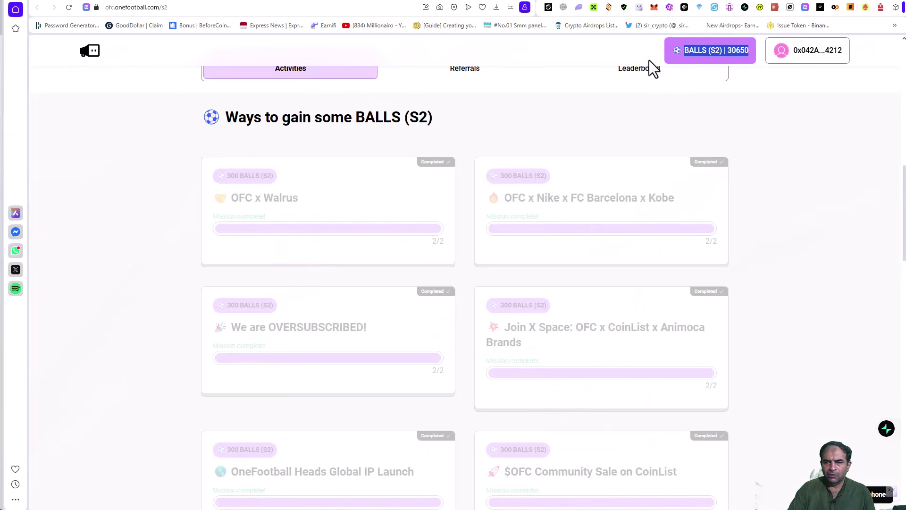
click(700, 97)
scroll(676, 155, up, 4)
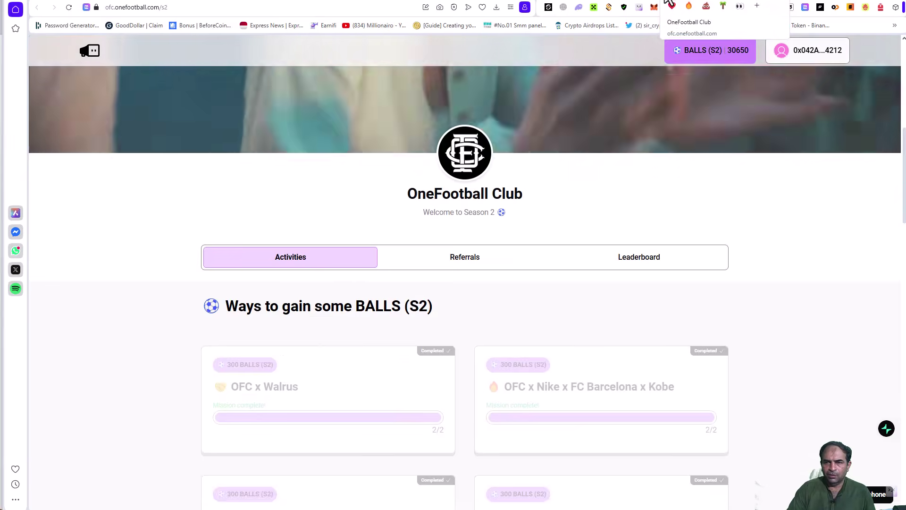
click(671, 4)
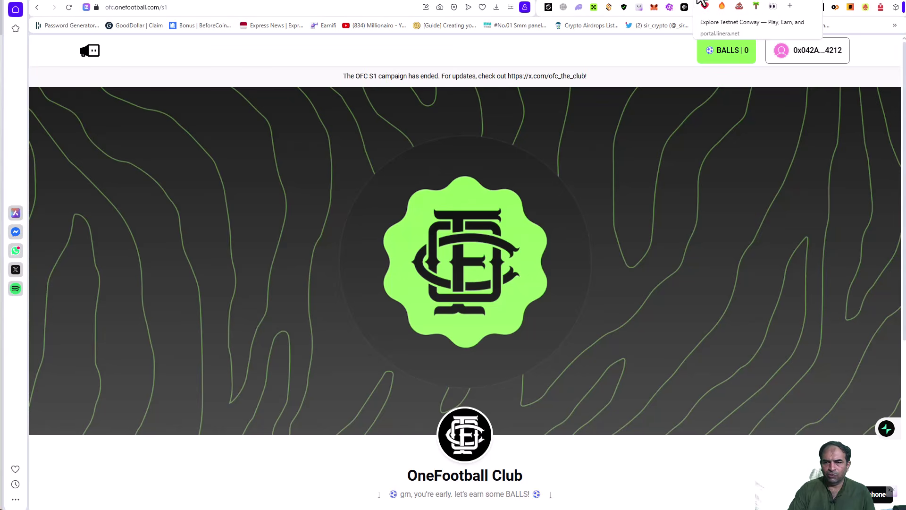
click(703, 4)
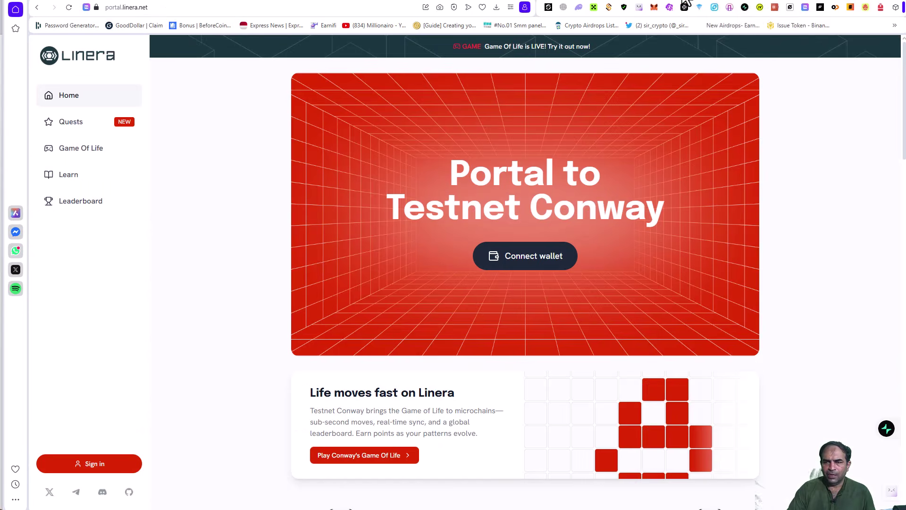
click(681, 4)
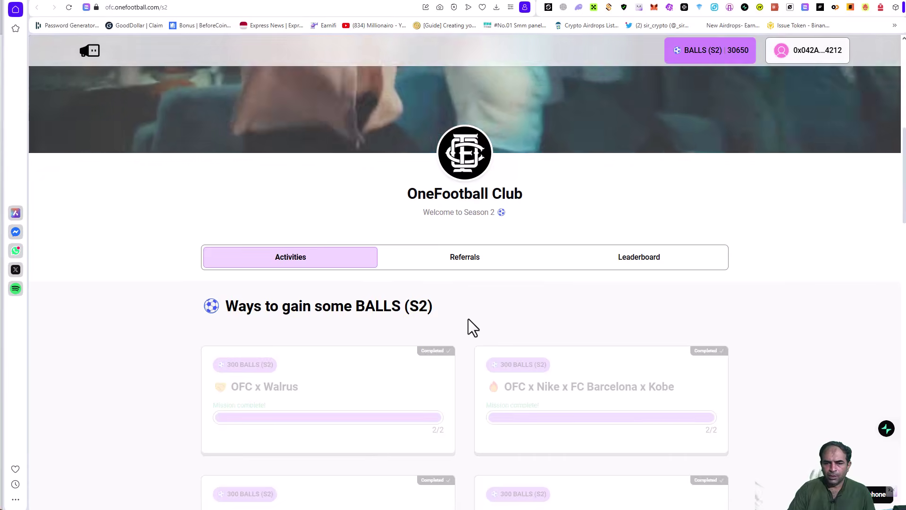
scroll(486, 328, down, 2)
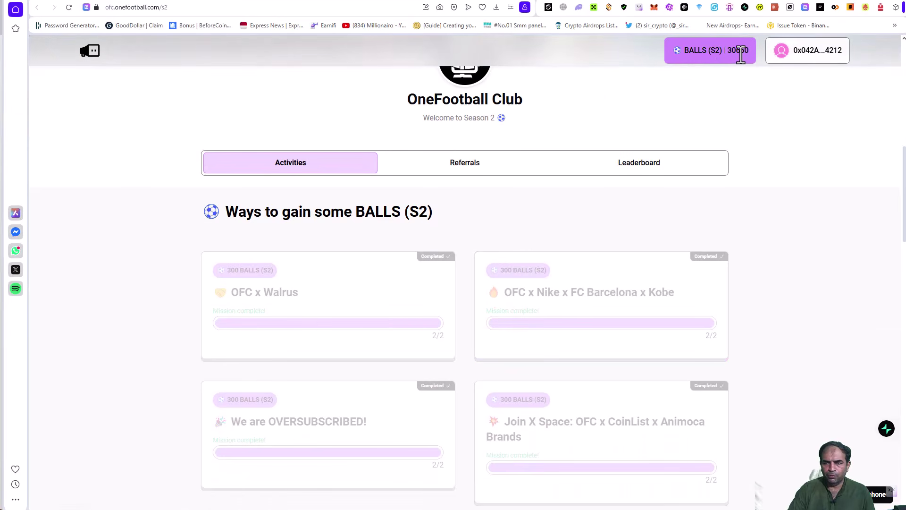
scroll(736, 214, up, 4)
Step: Return to the troubleshooting form and connect the X account, authorizing DeForm to access it
click(673, 4)
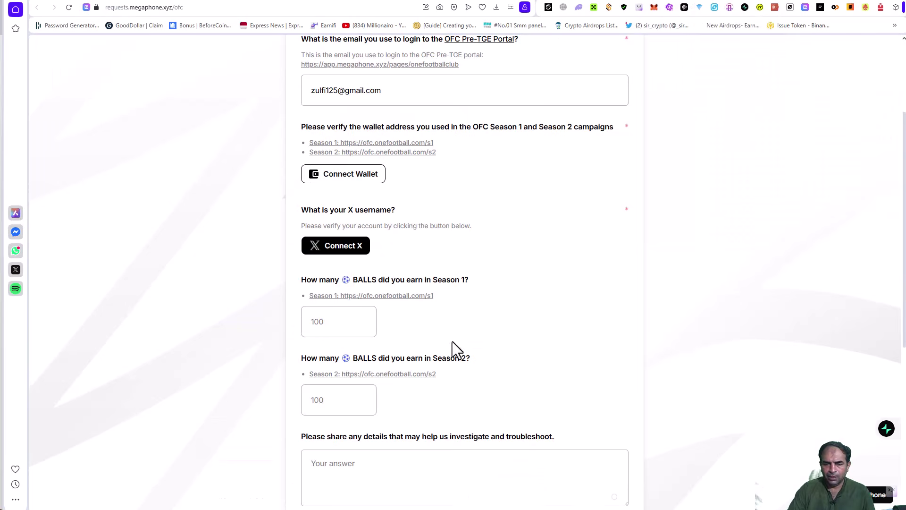
click(348, 249)
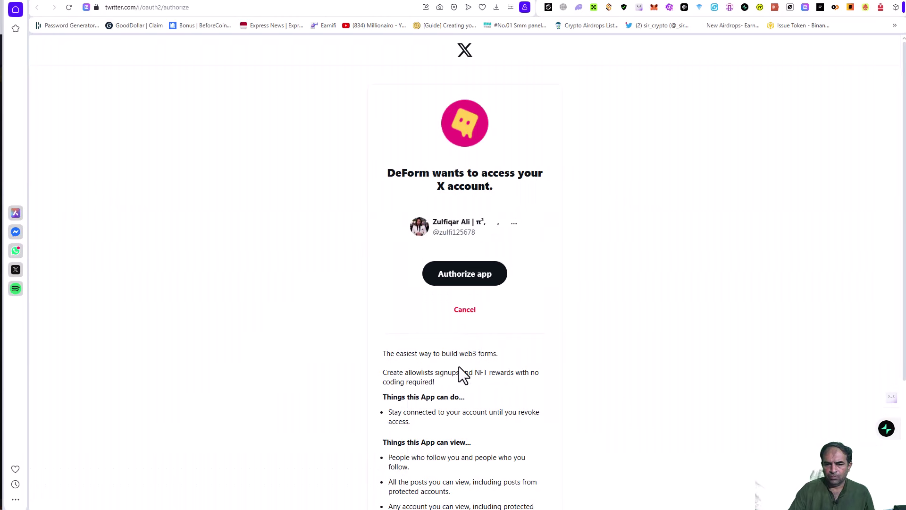
click(460, 275)
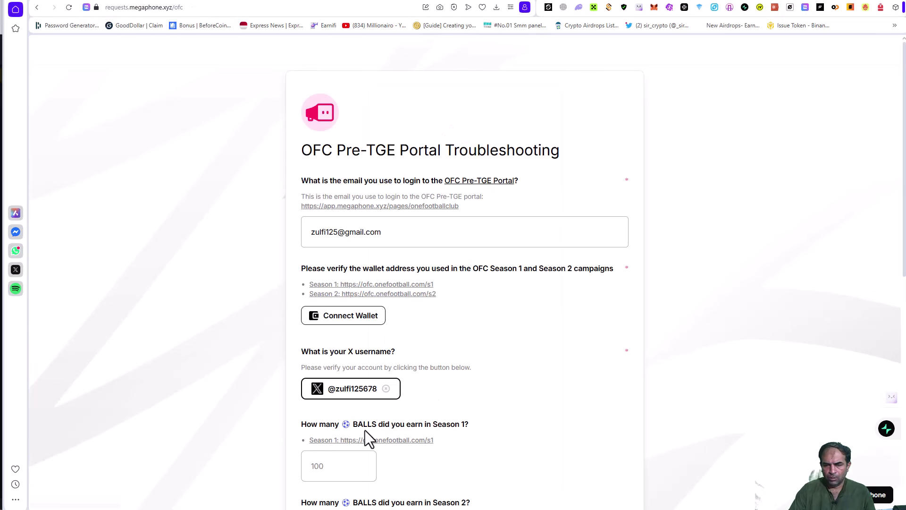
Step: Connect the MetaMask wallet to the form and sign the request to verify the wallet used in both campaigns
click(350, 317)
click(434, 298)
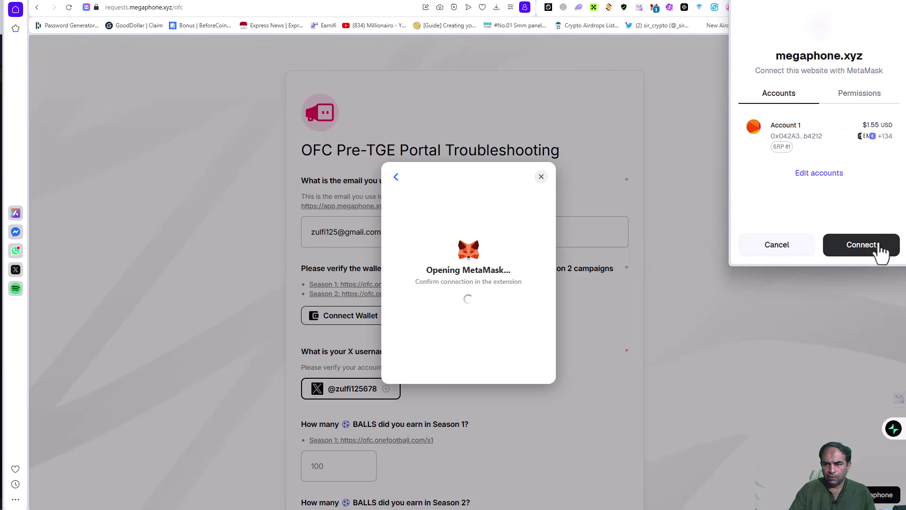
click(867, 243)
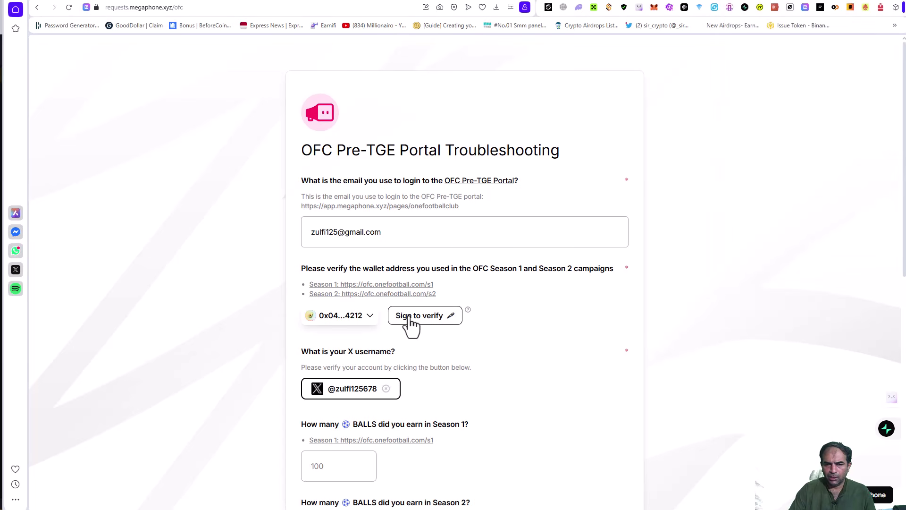
click(410, 317)
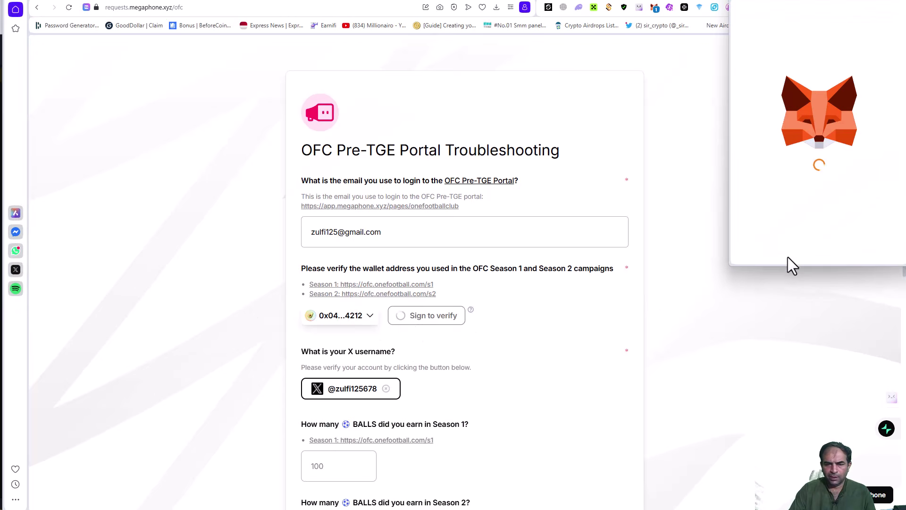
click(856, 251)
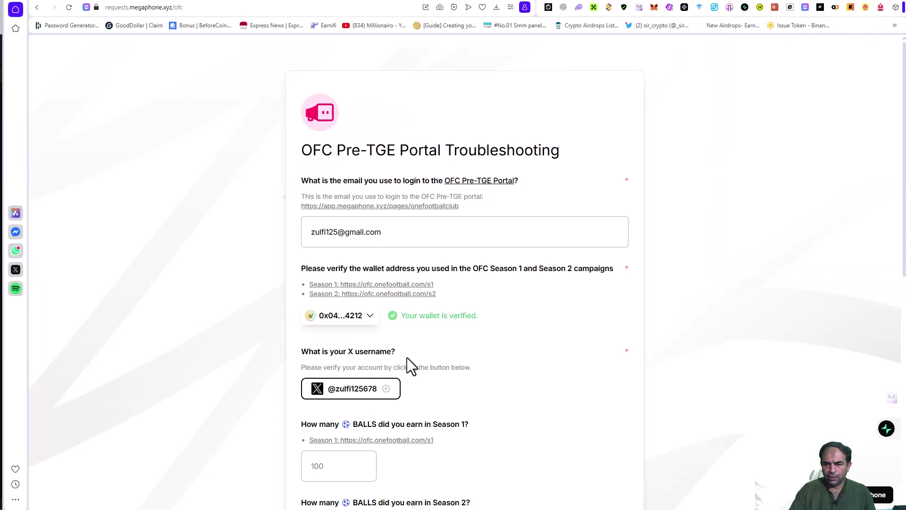
Step: Enter 40000 as the BALLS earned in Season 1 and 30650 for Season 2, rechecking the Season 2 campaign balance
scroll(349, 299, down, 4)
click(338, 282)
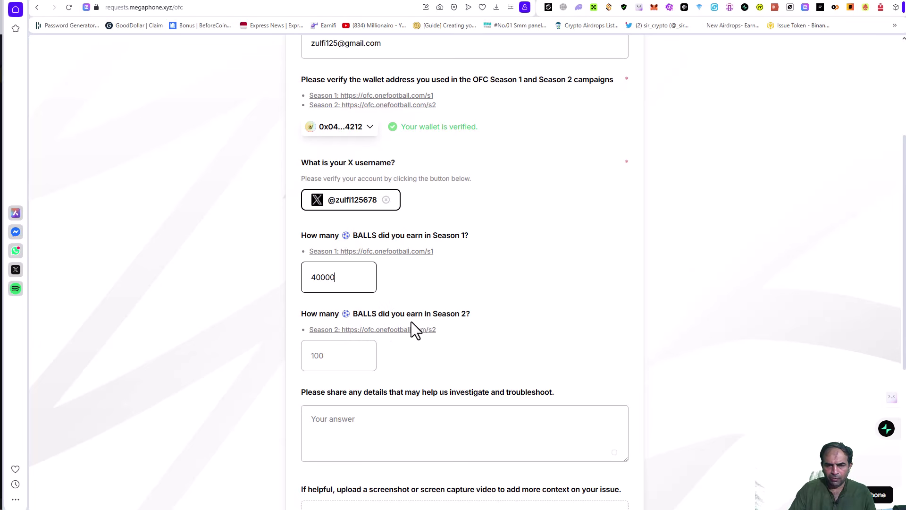
click(348, 356)
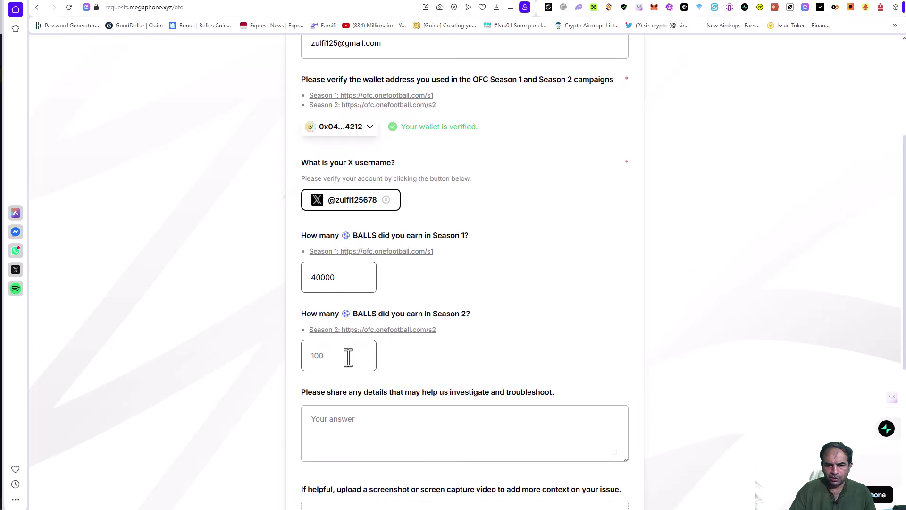
click(694, 4)
click(731, 34)
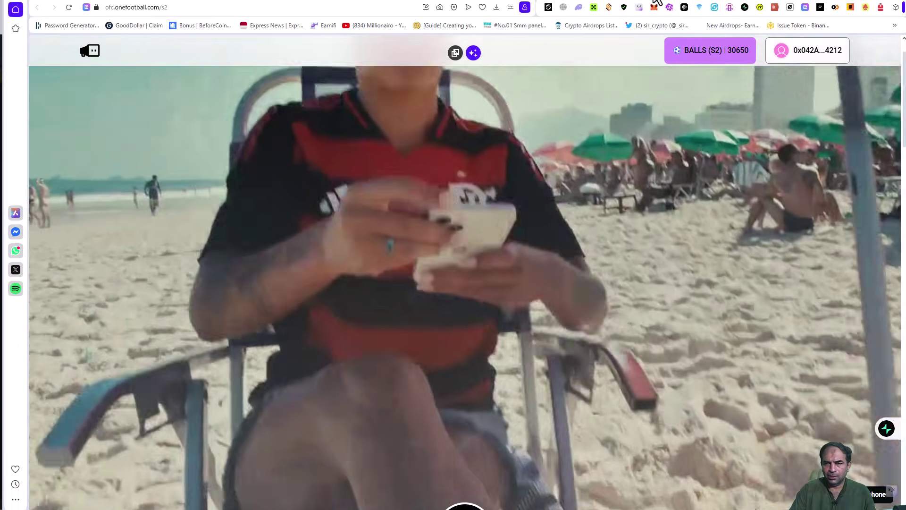
click(677, 5)
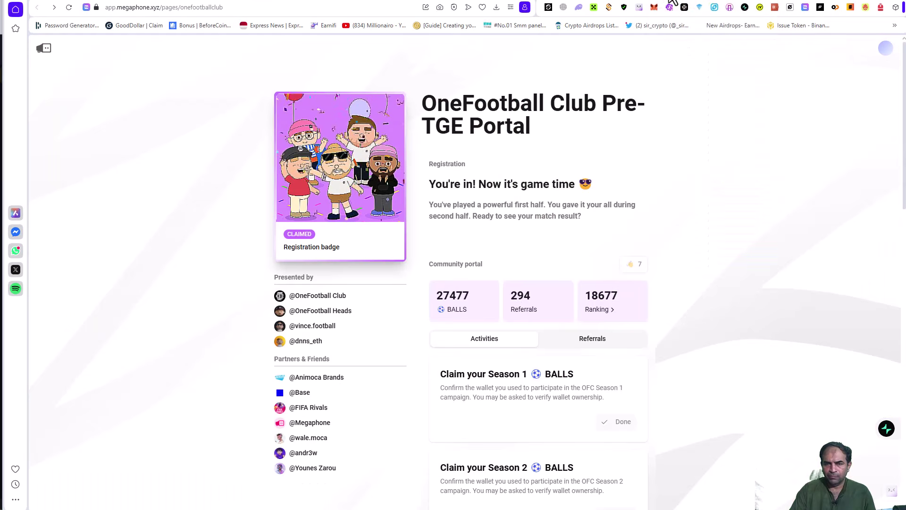
click(676, 5)
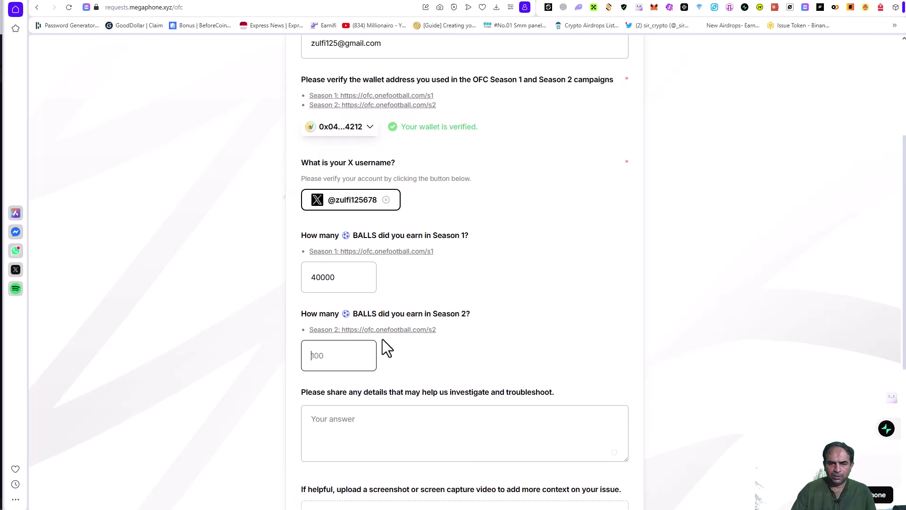
text(6)
key(BackSpace)
text(3)
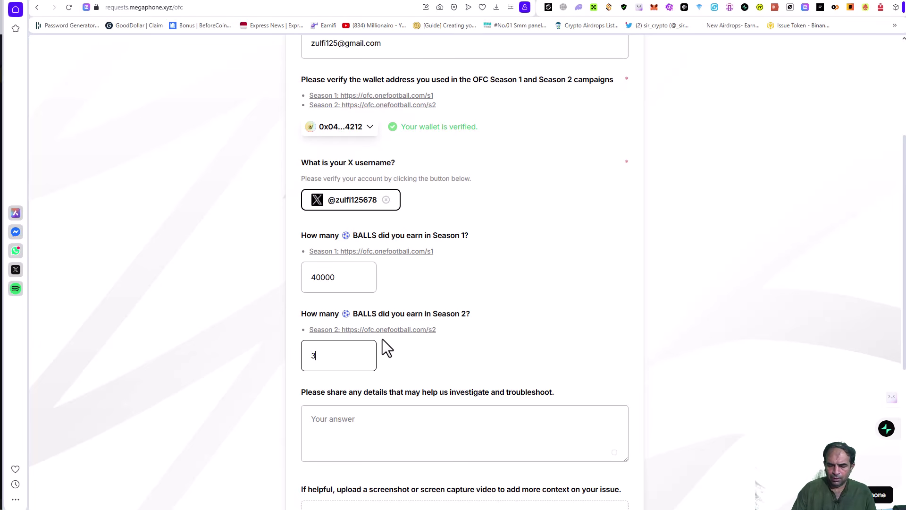
text(0650)
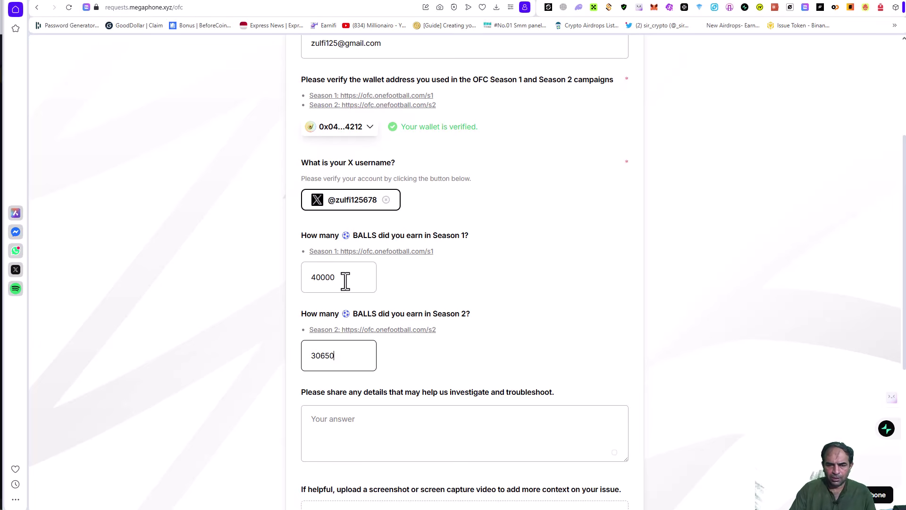
Step: Change the number of BALLS earned in Season 1 to 40590
drag(345, 282, 242, 273)
text(4)
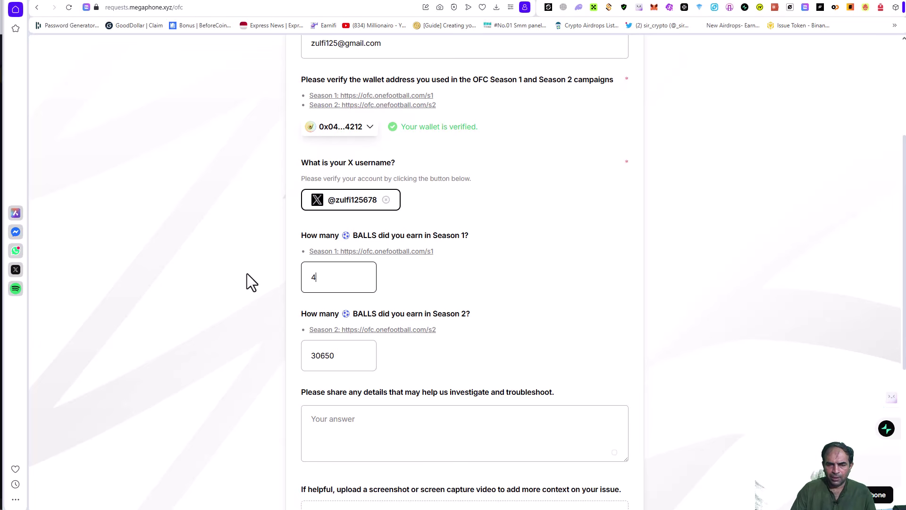
text(0590)
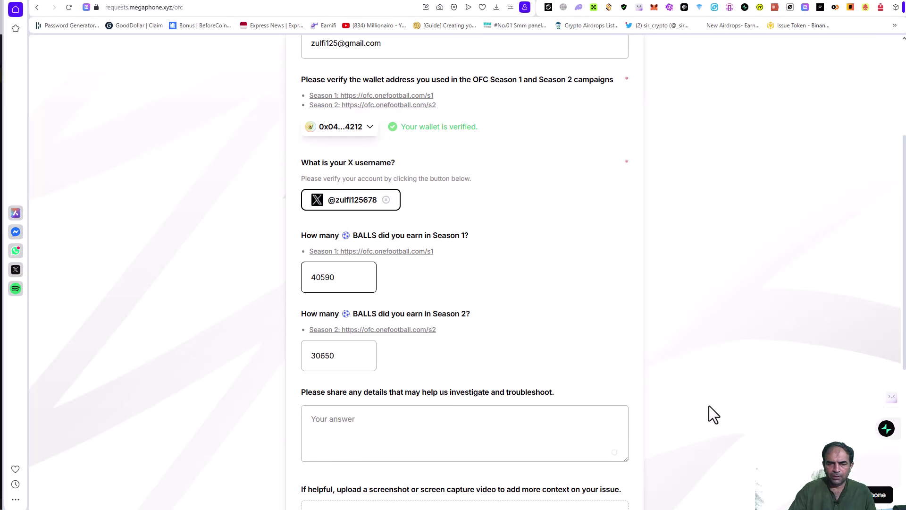
Step: In the troubleshooting details, report S1 points showing zero and S2 points showing less in the Pre-TGE Portal, and ask them to check and fix the points
scroll(419, 360, down, 2)
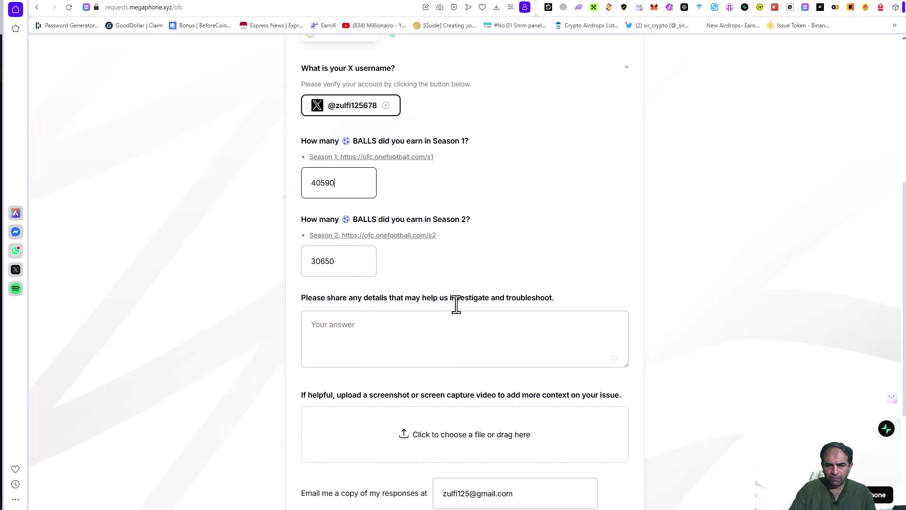
click(714, 495)
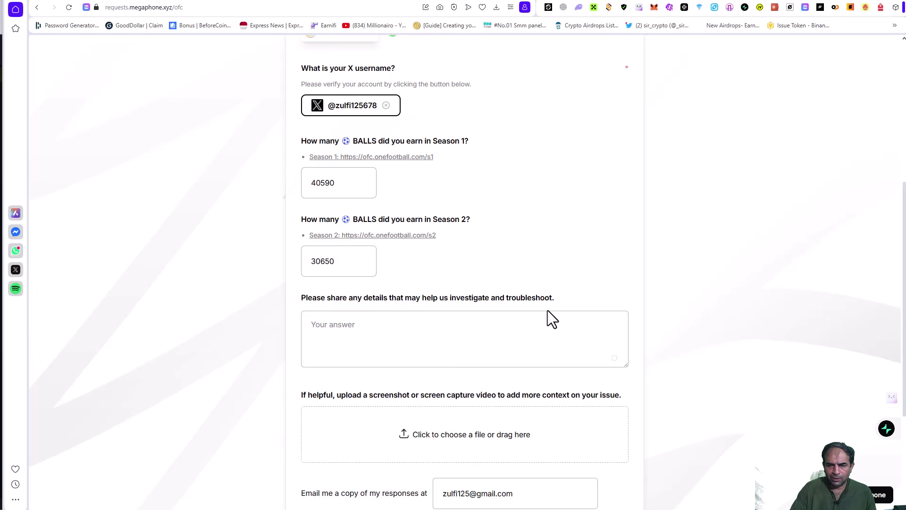
scroll(548, 310, down, 4)
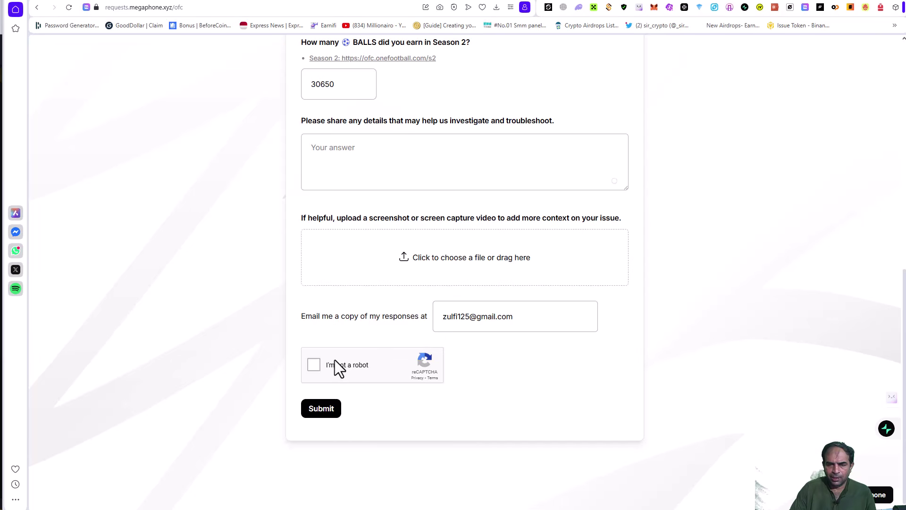
scroll(382, 305, up, 3)
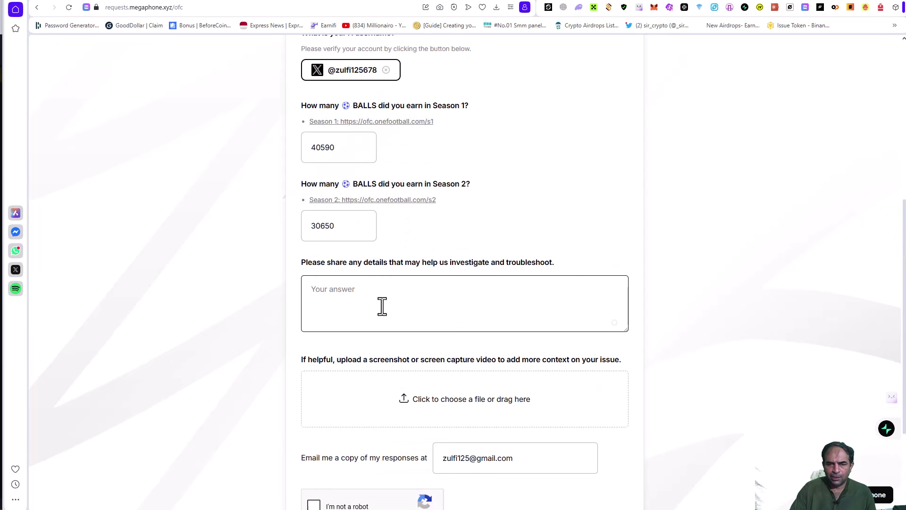
scroll(538, 286, up, 3)
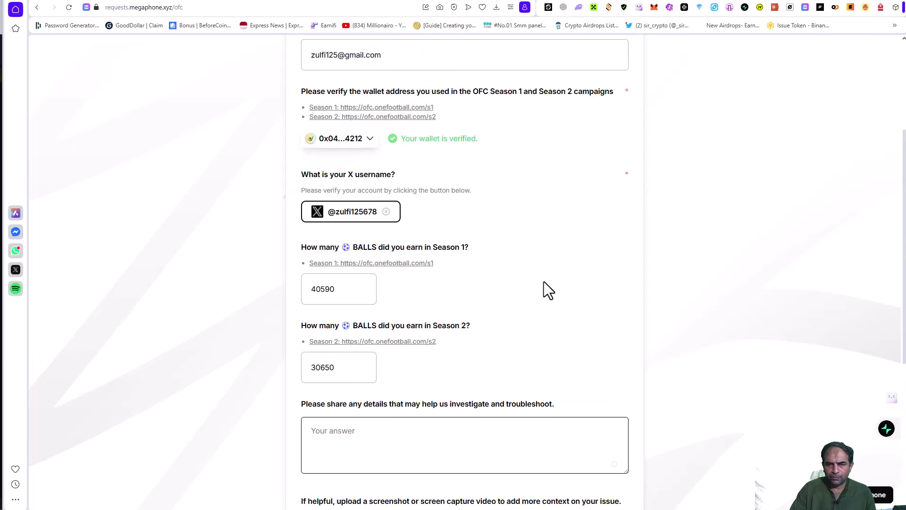
click(655, 5)
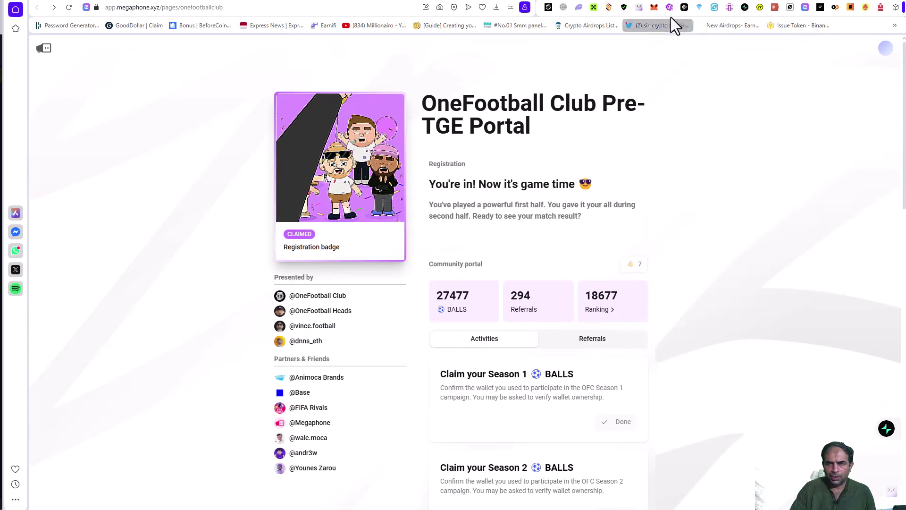
click(669, 7)
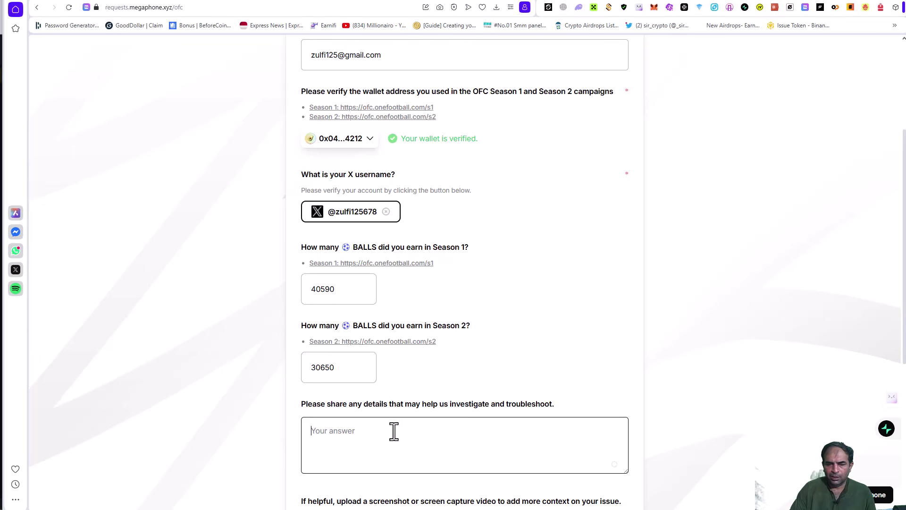
scroll(399, 430, down, 2)
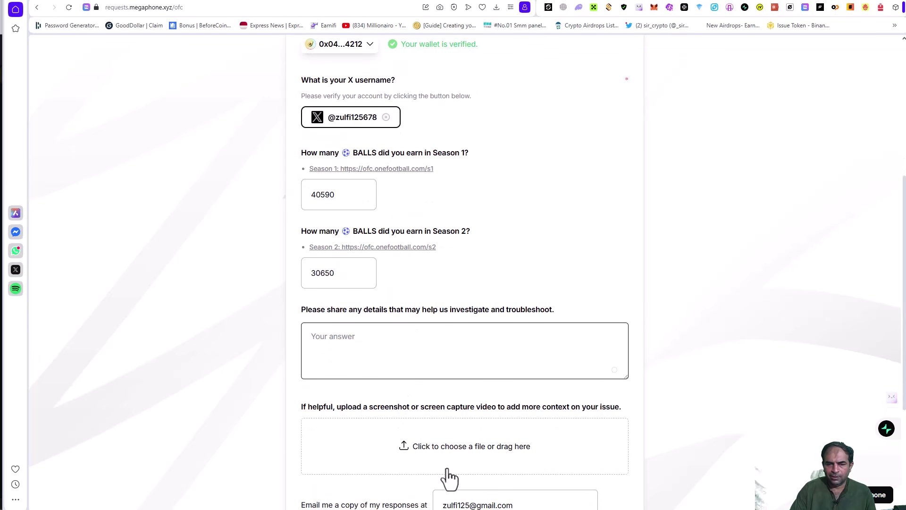
text(I have joined  Pre-TGE Portal and my S1 points showing zero and S2 points aslo lessthen showing in portal , please check and fix my points.)
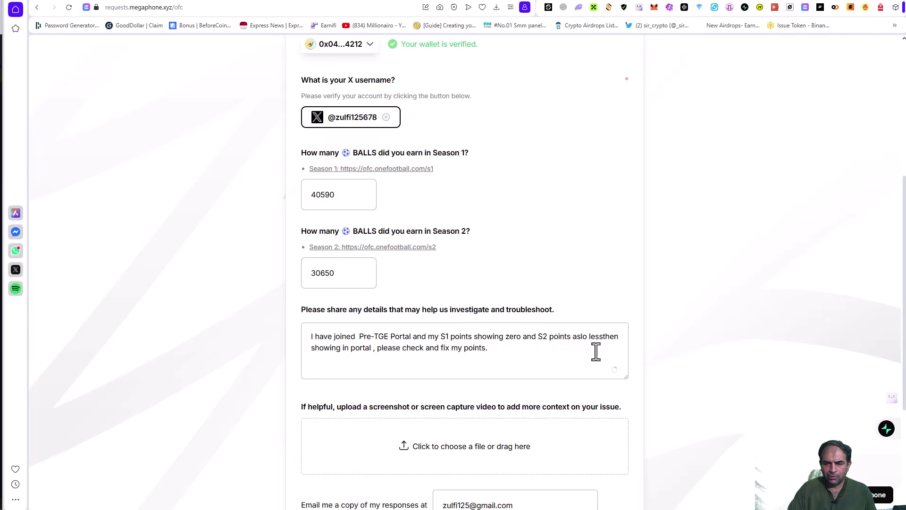
Step: Separate "less" and "then" in the troubleshooting details, and capture a screenshot of the Season 2 campaign page including its BALLS balance
click(604, 338)
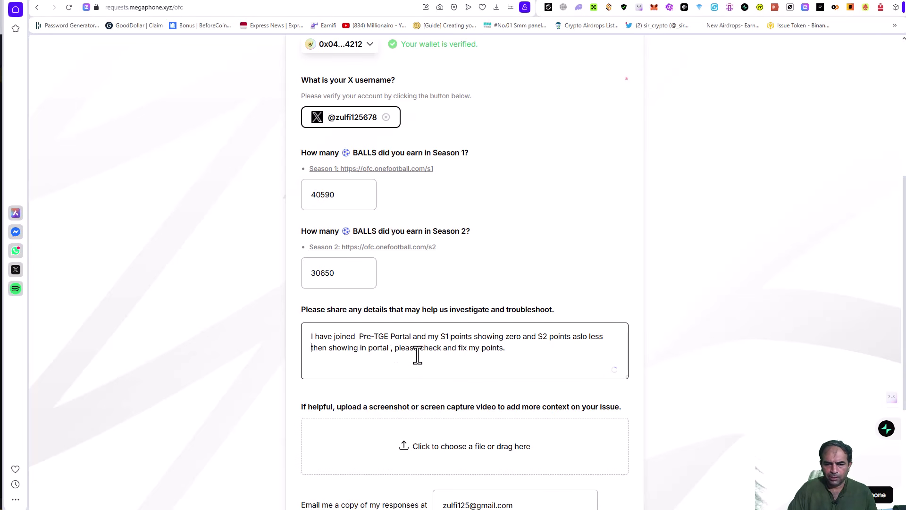
scroll(540, 353, down, 2)
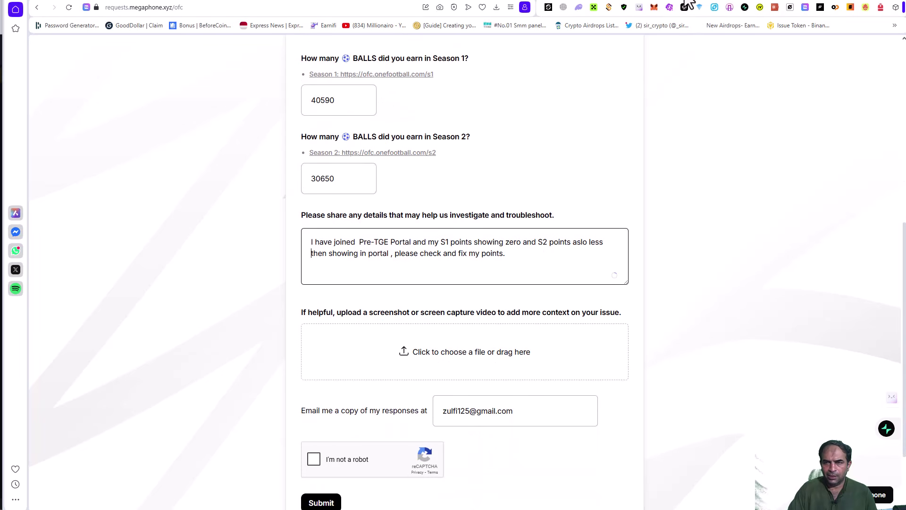
key(ctrl+Tab)
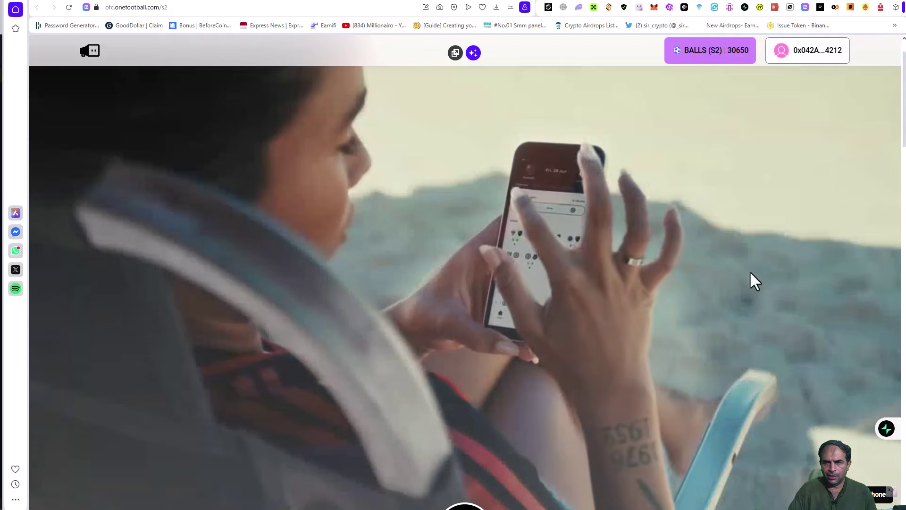
key(ctrl+shift+5)
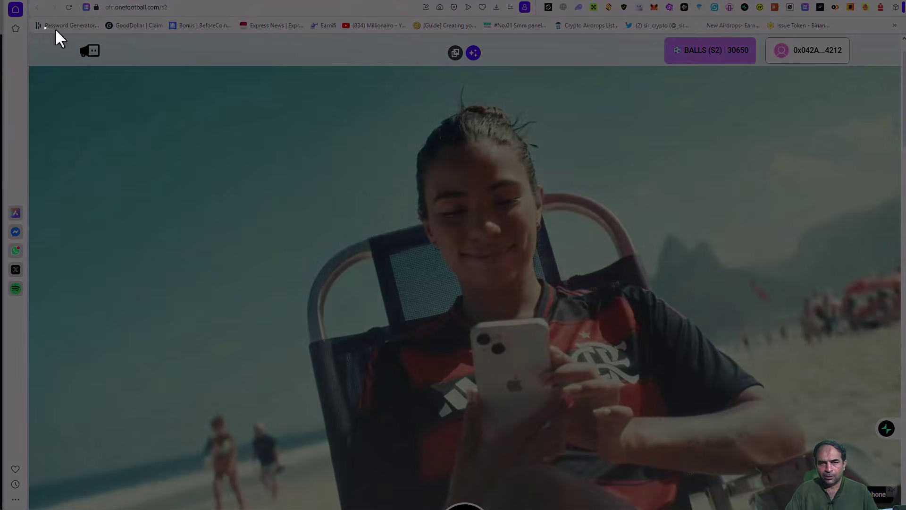
drag(44, 27, 896, 437)
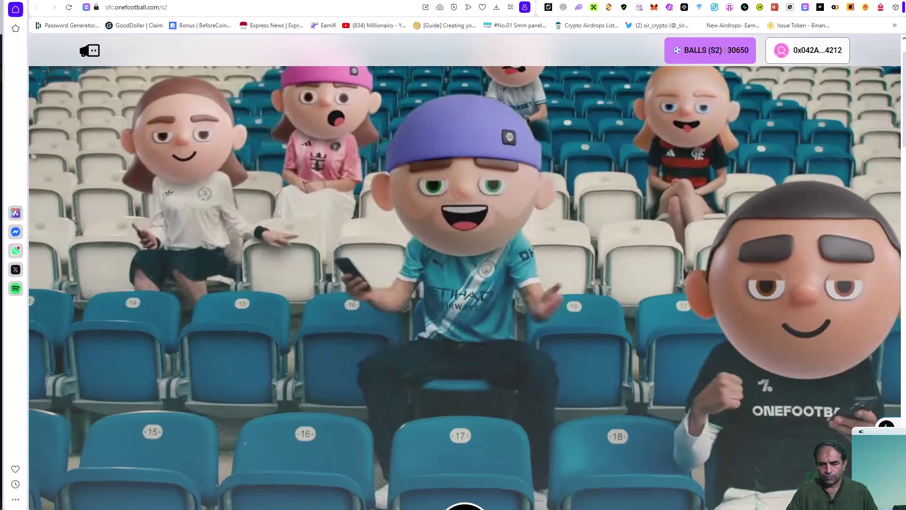
Step: Open Paint, paste the captured screenshot, and save it as a PNG named S2 in Downloads
key(super+s)
text(paint)
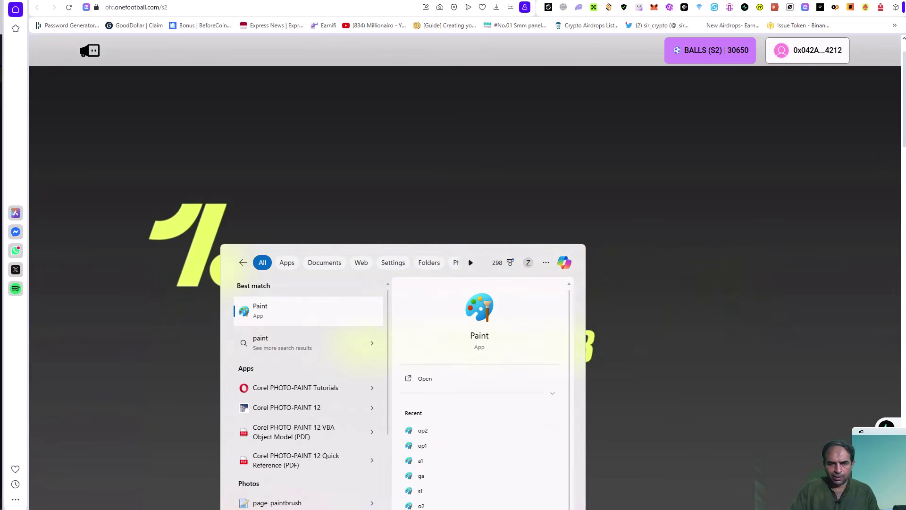
click(258, 310)
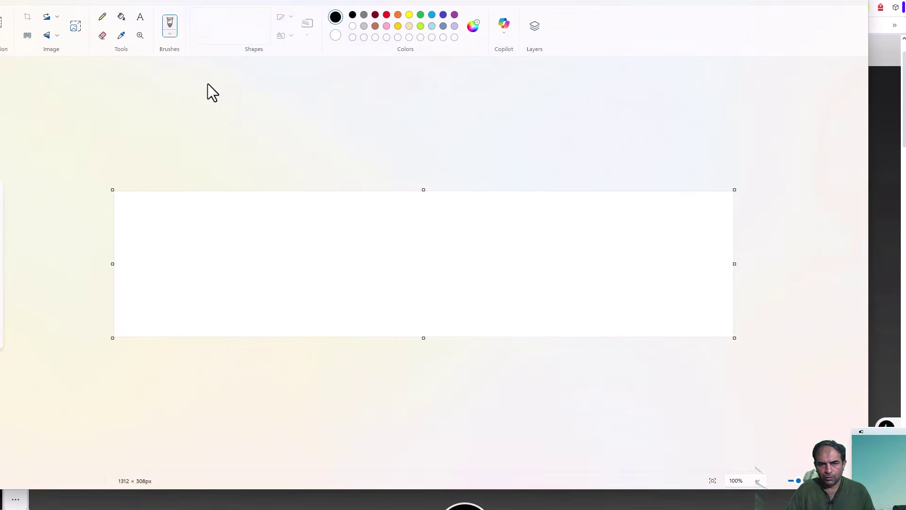
key(ctrl+v)
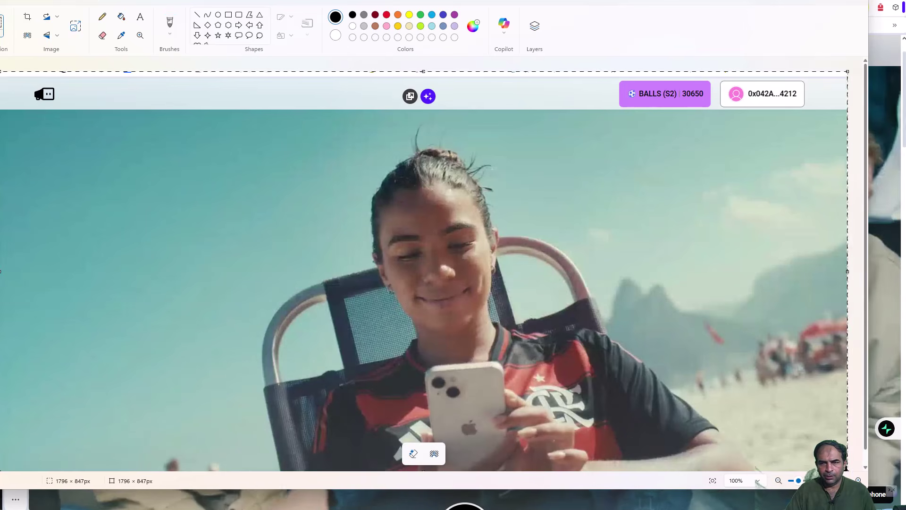
click(1, 4)
mouse_move(21, 87)
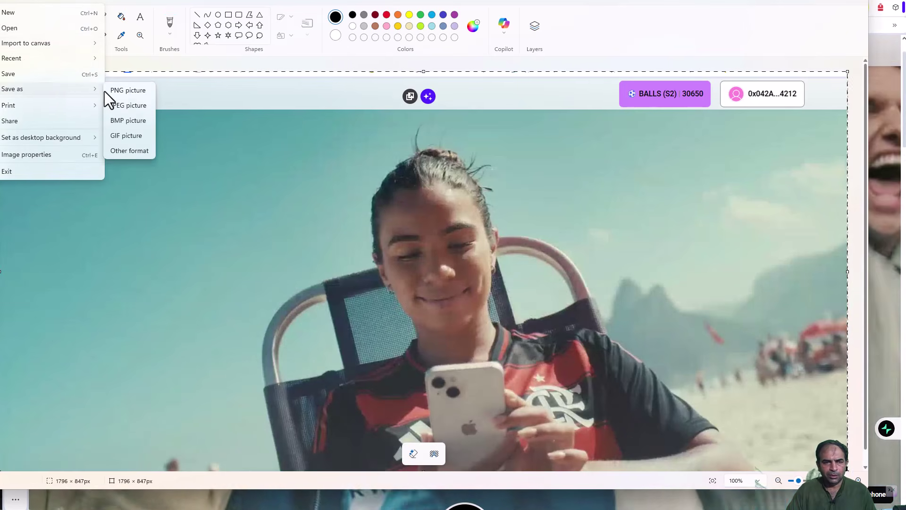
click(117, 91)
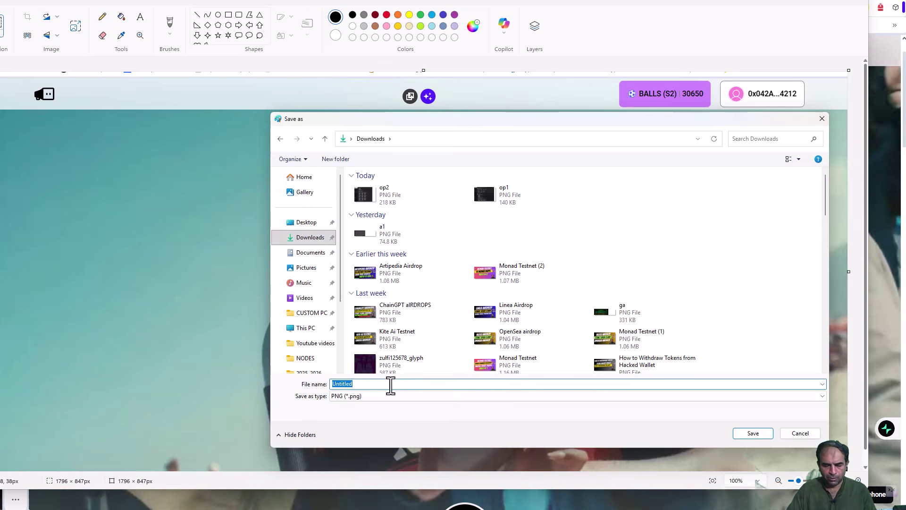
text(S)
key(Return)
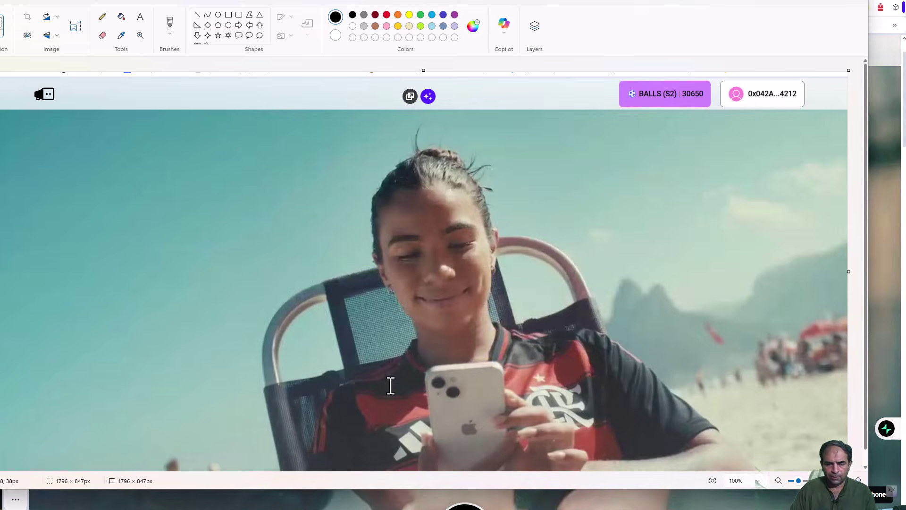
Step: Return to the troubleshooting form in the browser and attach S2.png from Downloads as the issue screenshot
key(alt+Tab)
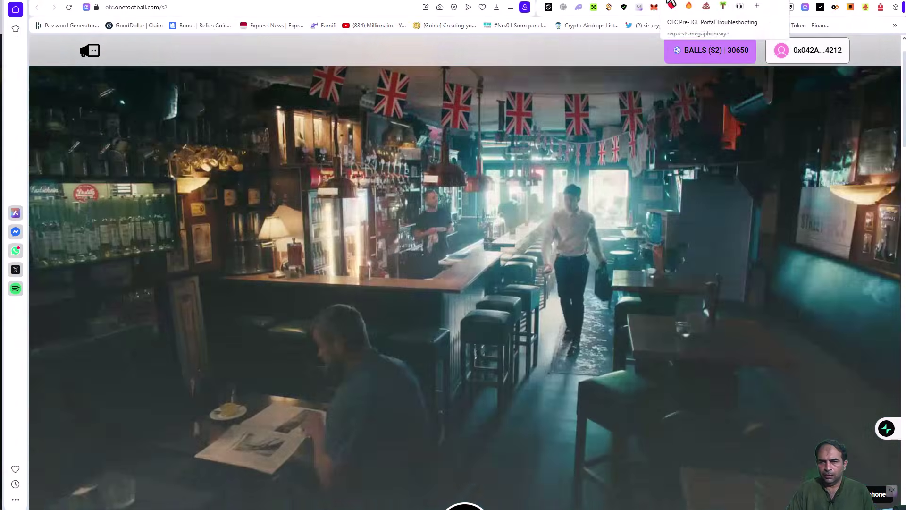
key(ctrl+Tab)
click(396, 354)
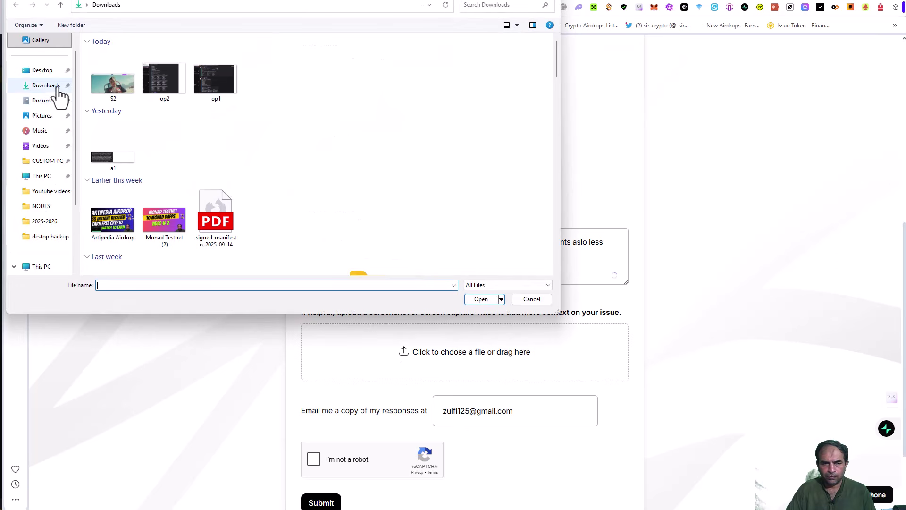
double_click(105, 92)
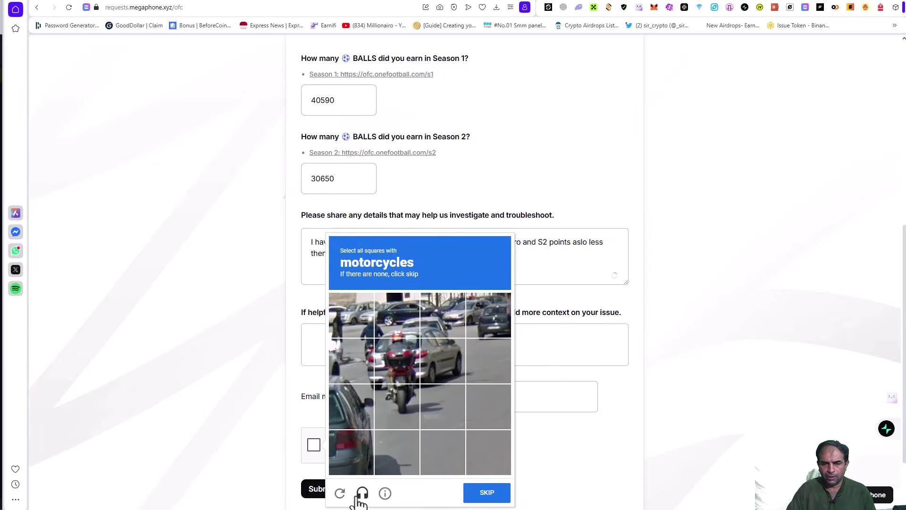
Step: Request a new reCAPTCHA challenge, select all images with traffic lights, and verify the selection
click(340, 493)
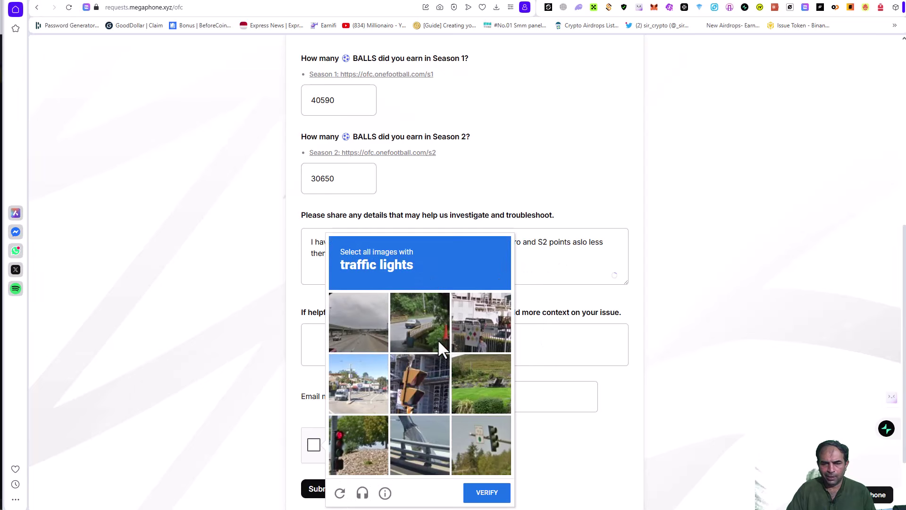
click(427, 379)
click(482, 438)
click(368, 447)
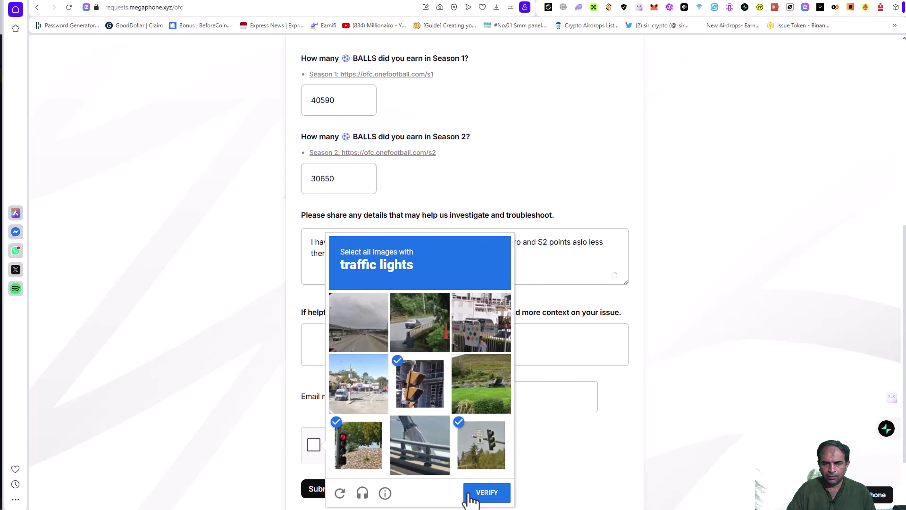
click(479, 494)
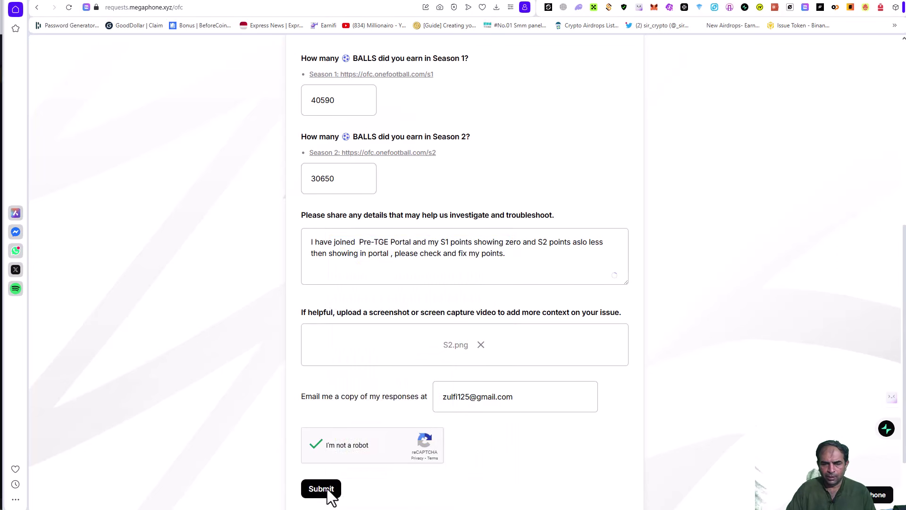
Step: Review the completed troubleshooting form from the email question to the attachment, and submit it
scroll(619, 334, up, 8)
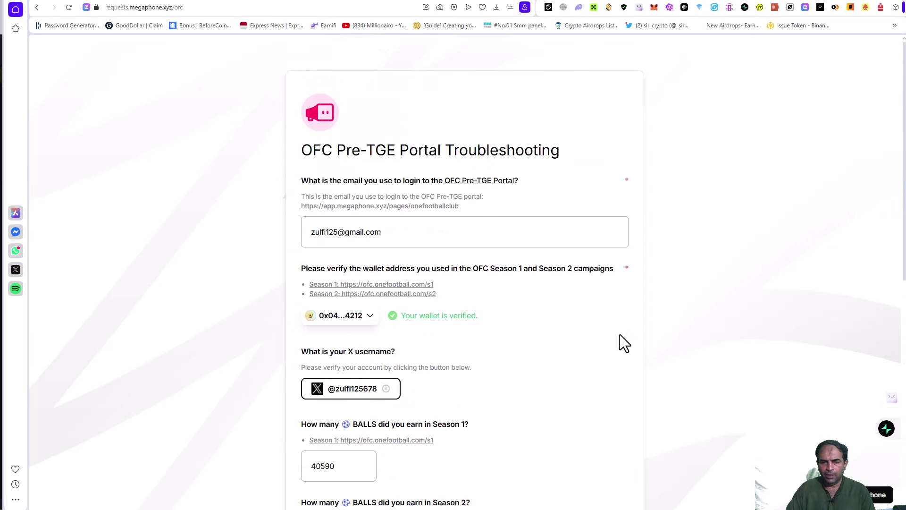
scroll(619, 334, down, 9)
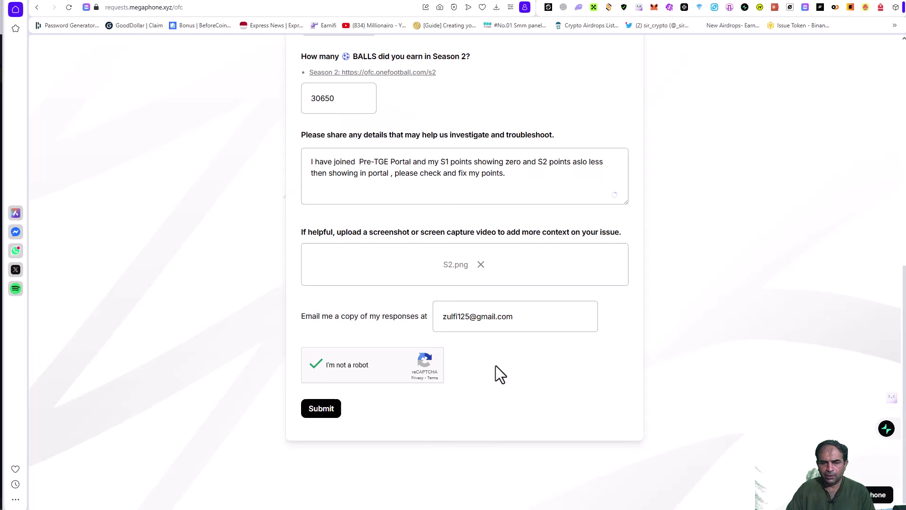
click(333, 408)
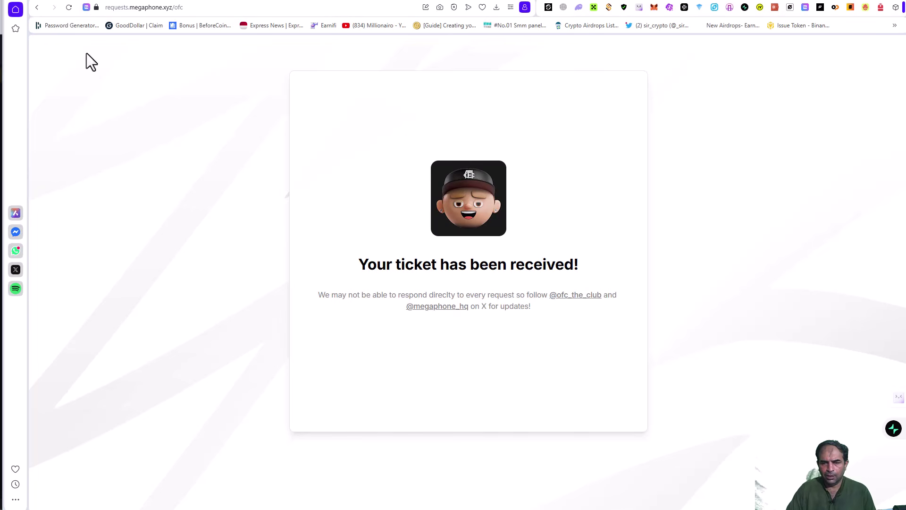
Step: Read the emailed copy of the troubleshooting response in Gmail, and go back to the OneFootball Club Pre-TGE Portal page
click(38, 5)
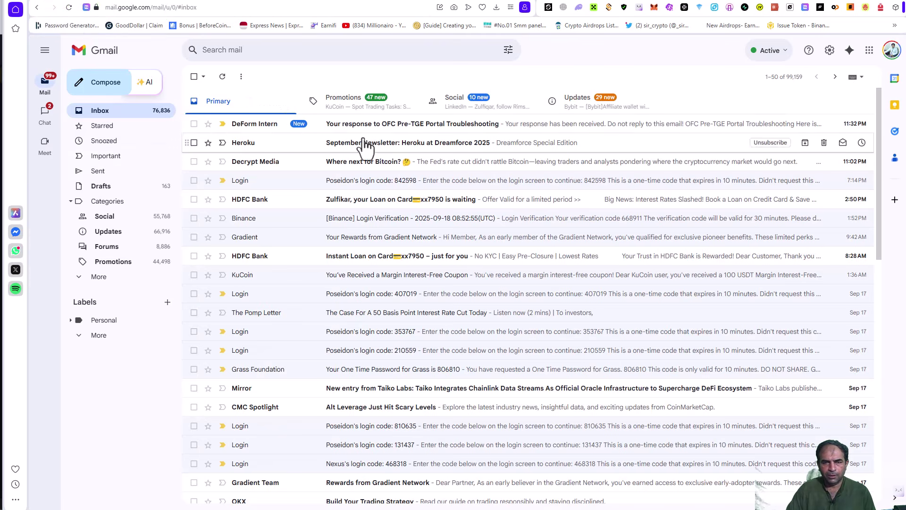
click(347, 124)
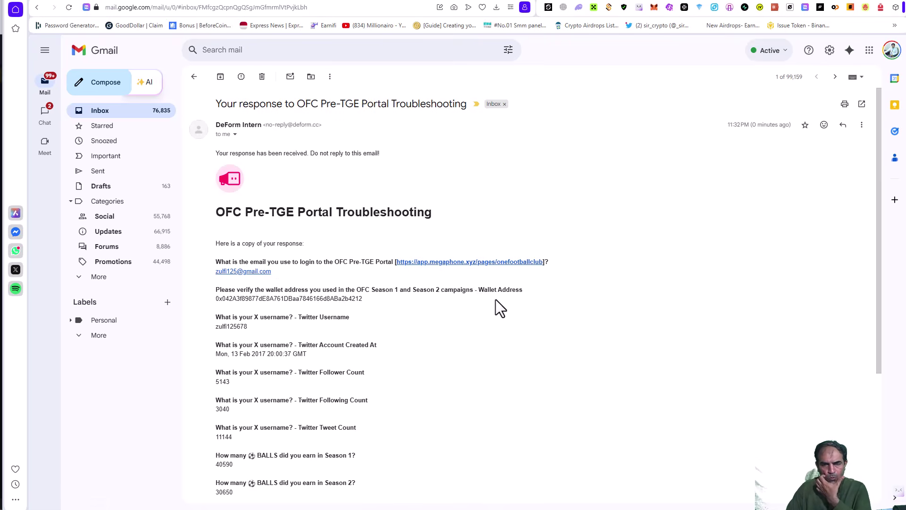
scroll(348, 318, down, 1)
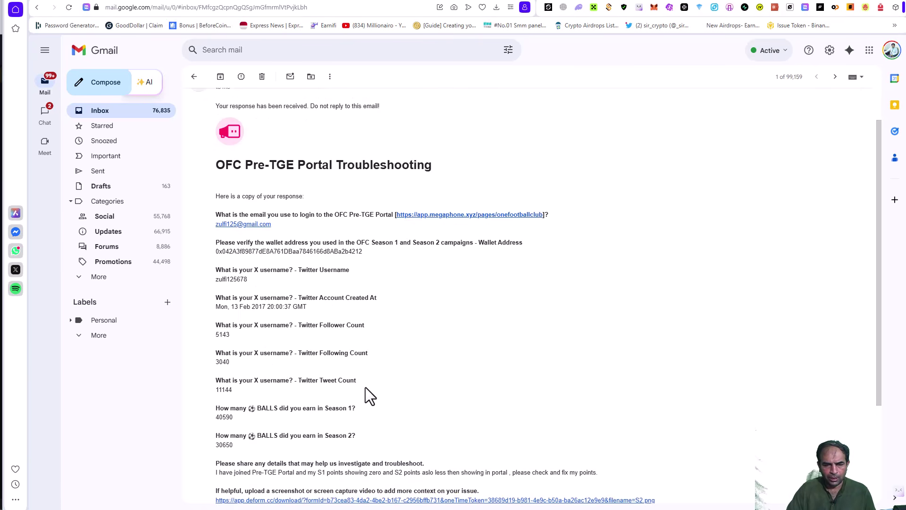
scroll(366, 387, down, 3)
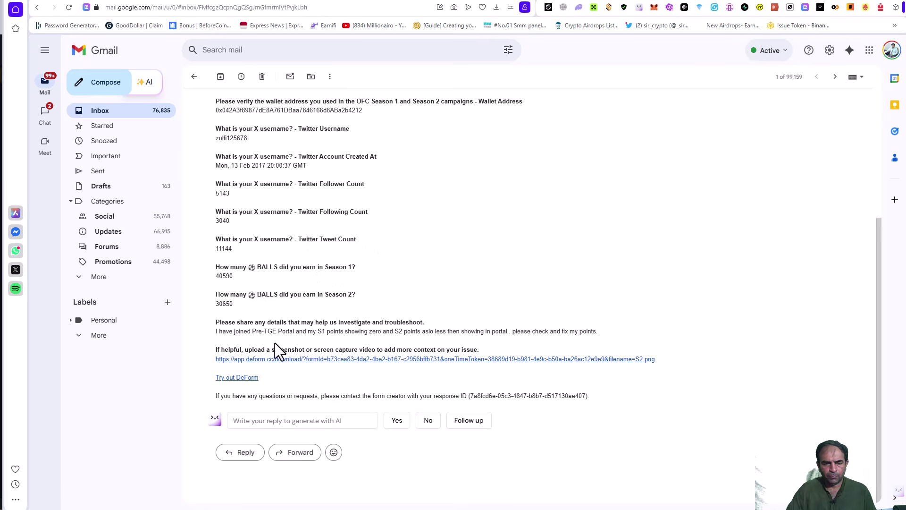
scroll(278, 330, up, 5)
click(111, 113)
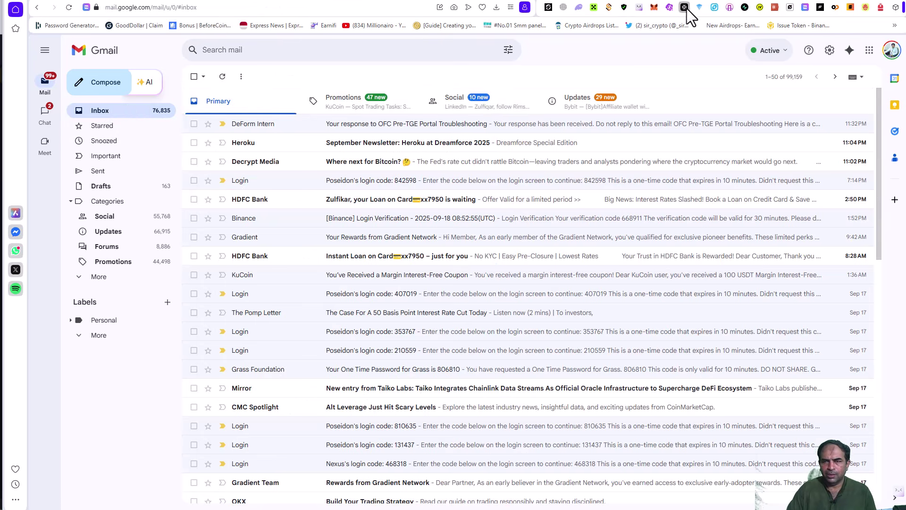
key(ctrl+Tab)
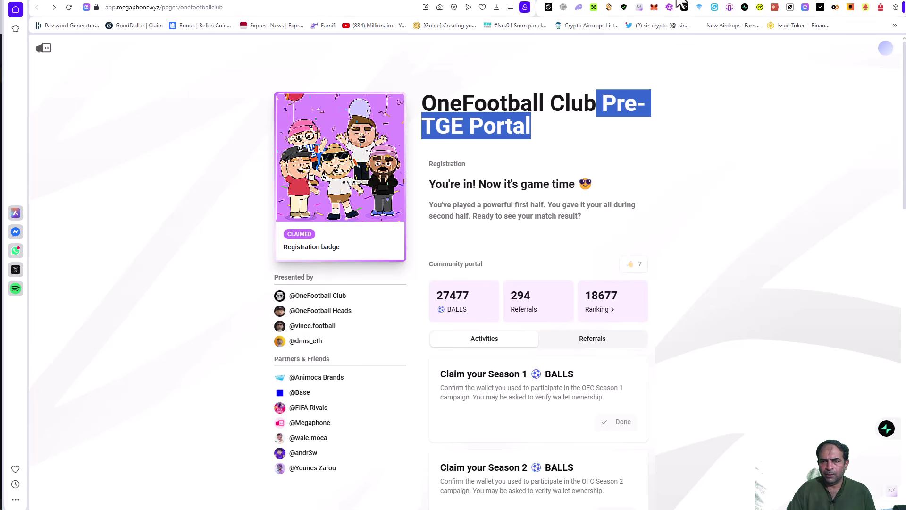
Step: Switch to the Linera portal, connect MetaMask Account 1, and confirm the sign-in request
click(714, 5)
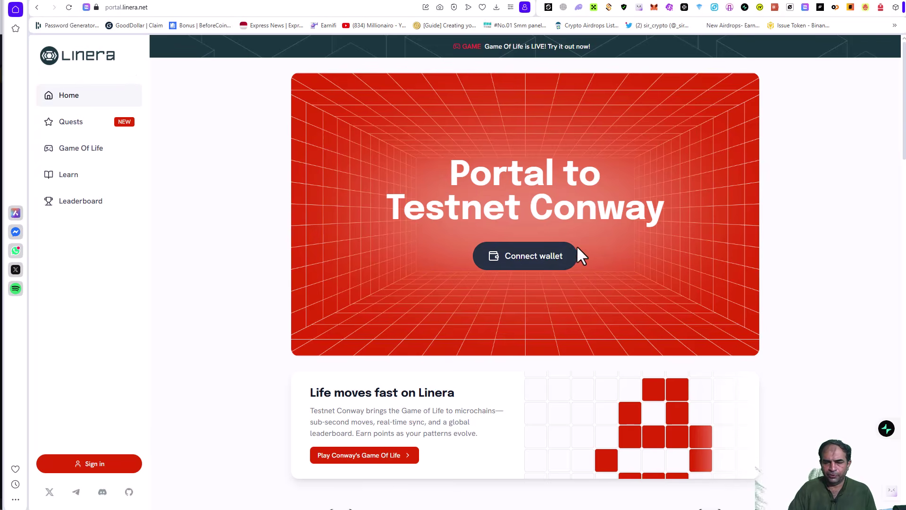
click(531, 256)
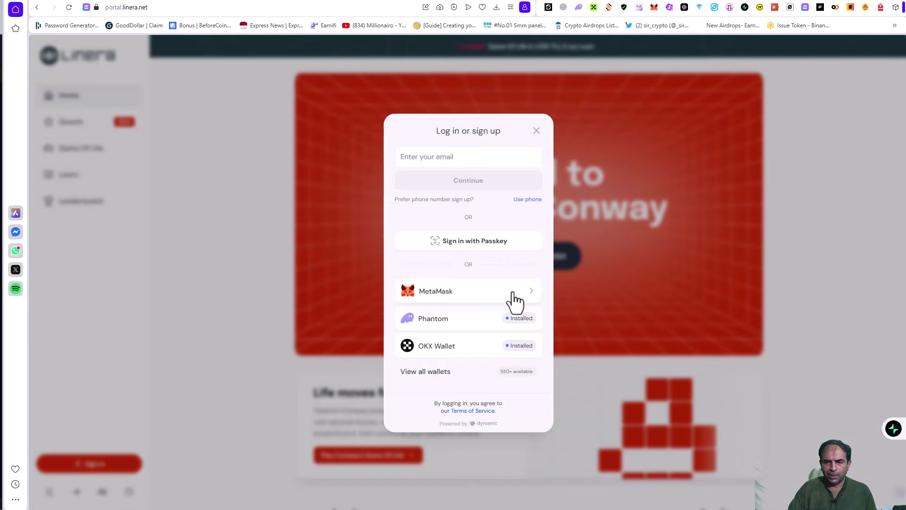
click(516, 291)
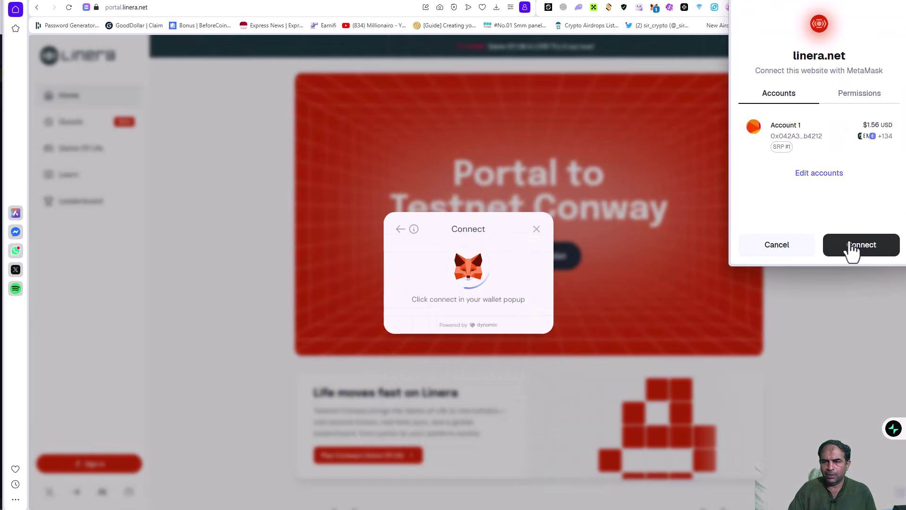
click(852, 250)
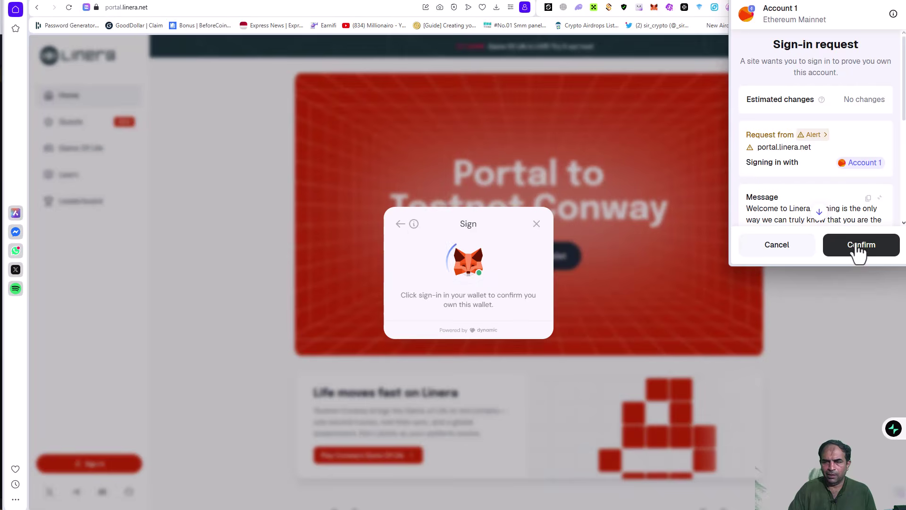
click(856, 251)
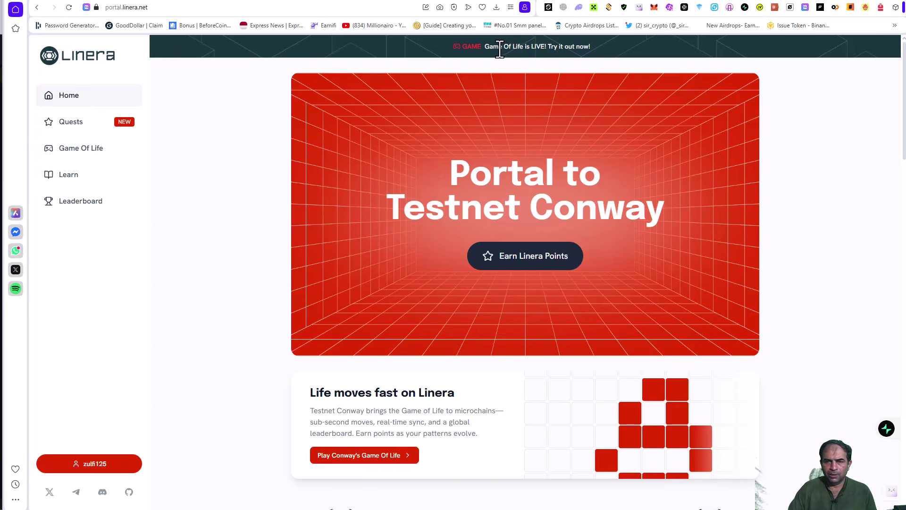
Step: Go to the Linera portal's quests and open the required Have the Lineran Discord Role quest
click(510, 260)
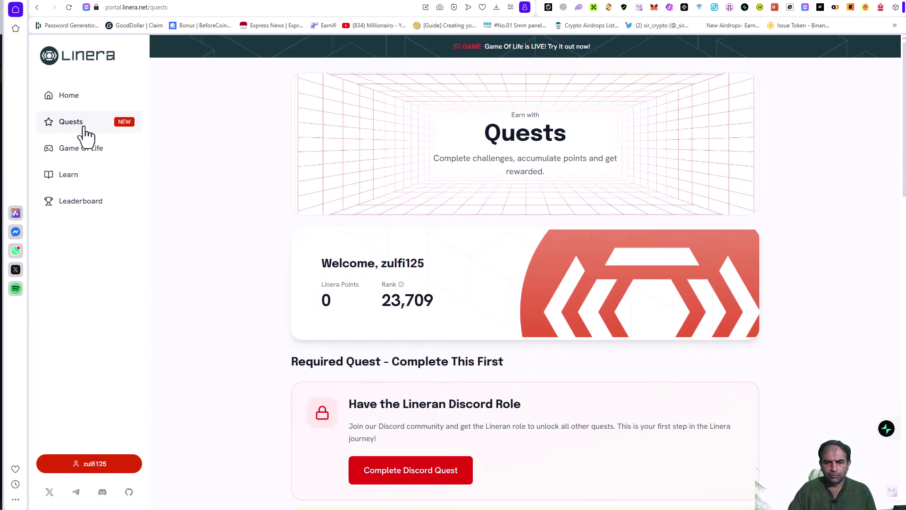
scroll(405, 330, down, 4)
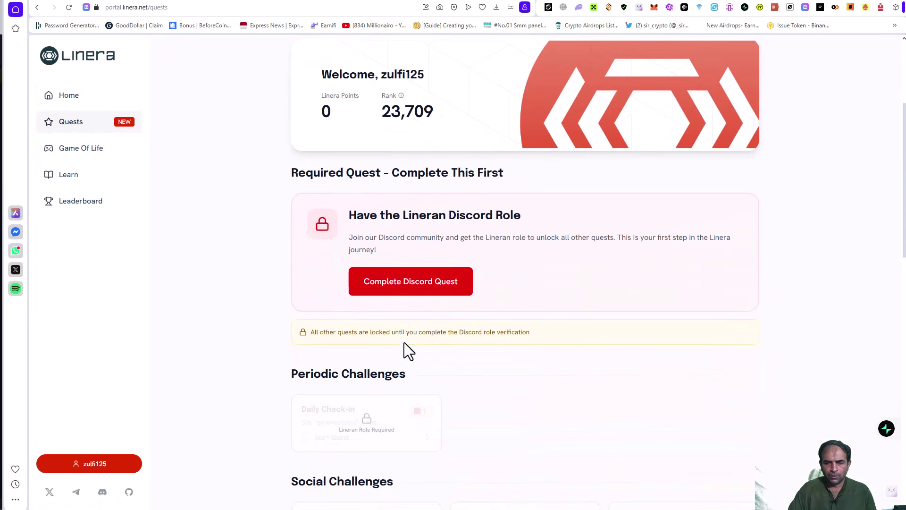
click(397, 282)
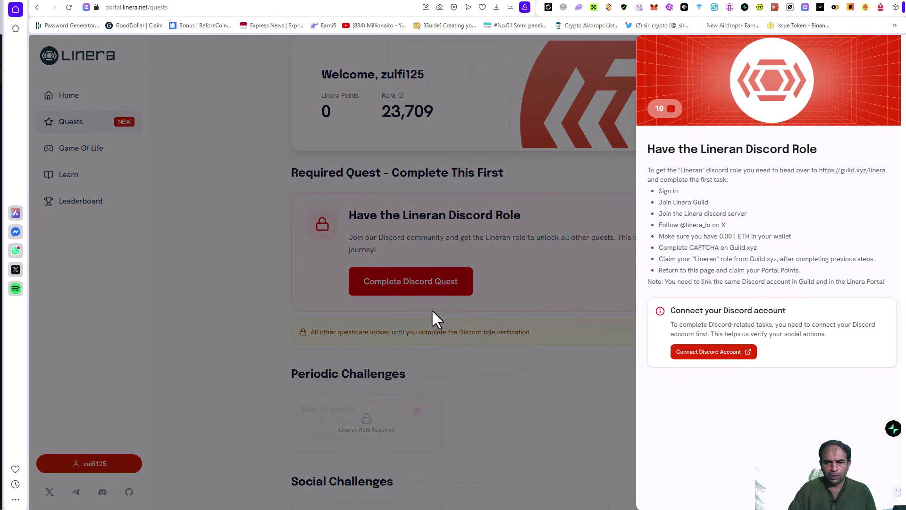
Step: Connect the Discord account to the quest by authorizing Pulsar Money, and return to the Linera portal
click(711, 353)
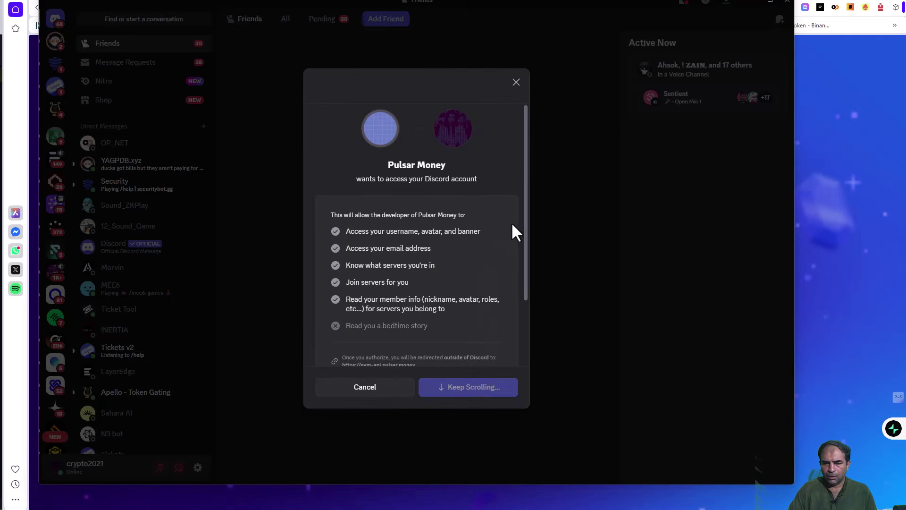
scroll(526, 232, down, 1)
scroll(523, 225, down, 2)
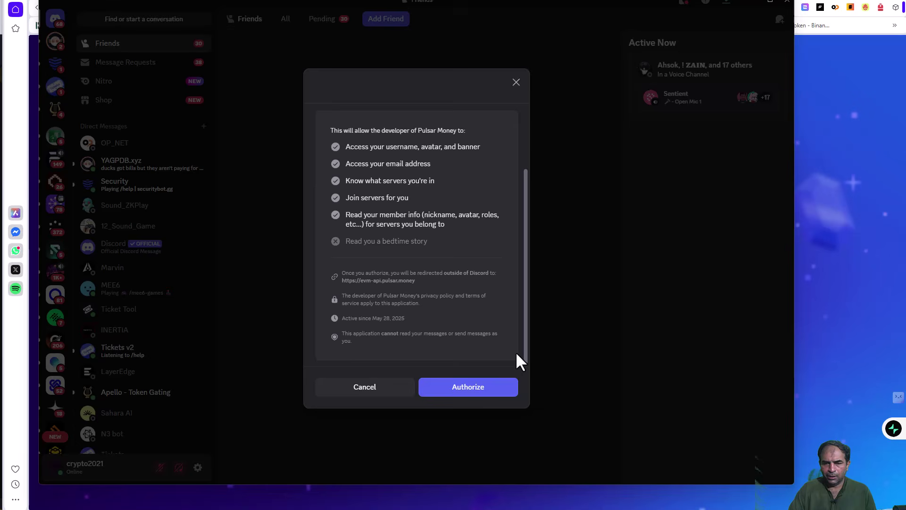
click(481, 389)
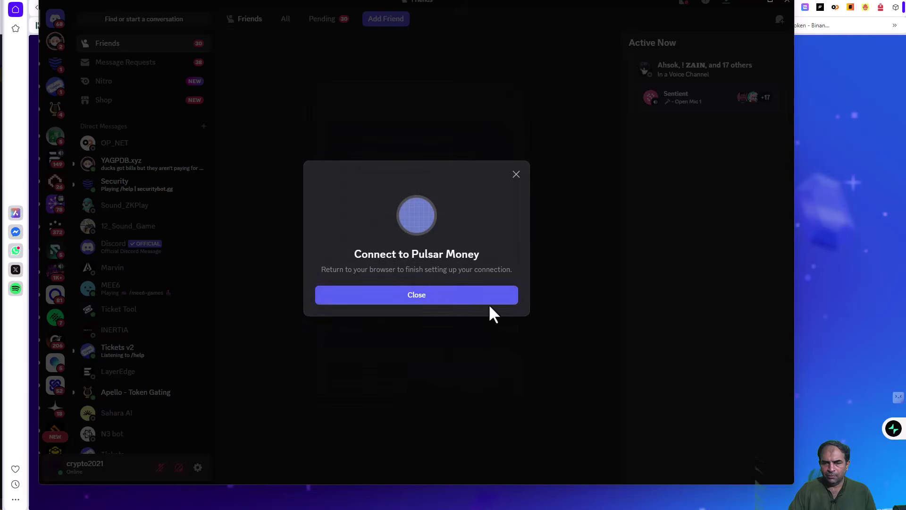
click(457, 297)
click(755, 3)
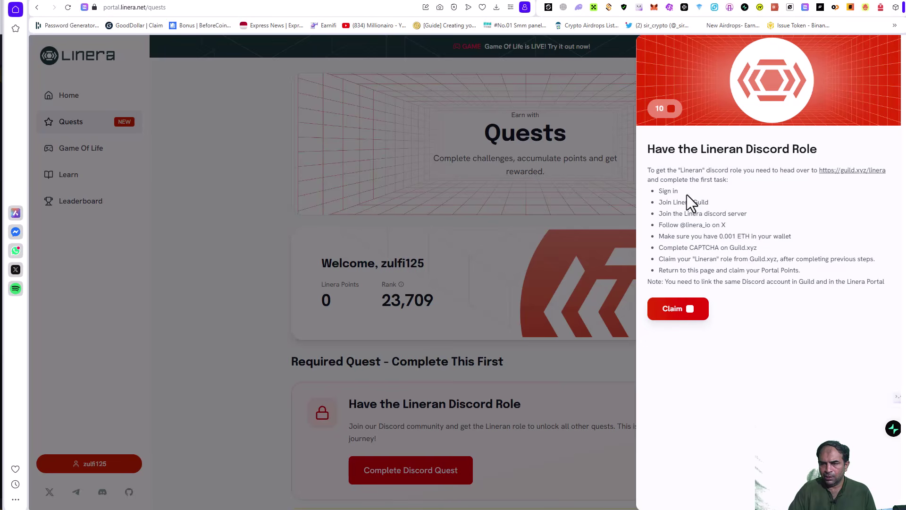
Step: Open the guild.xyz/linera page linked in the quest, sign in with the wallet, and join the Linera guild
click(855, 175)
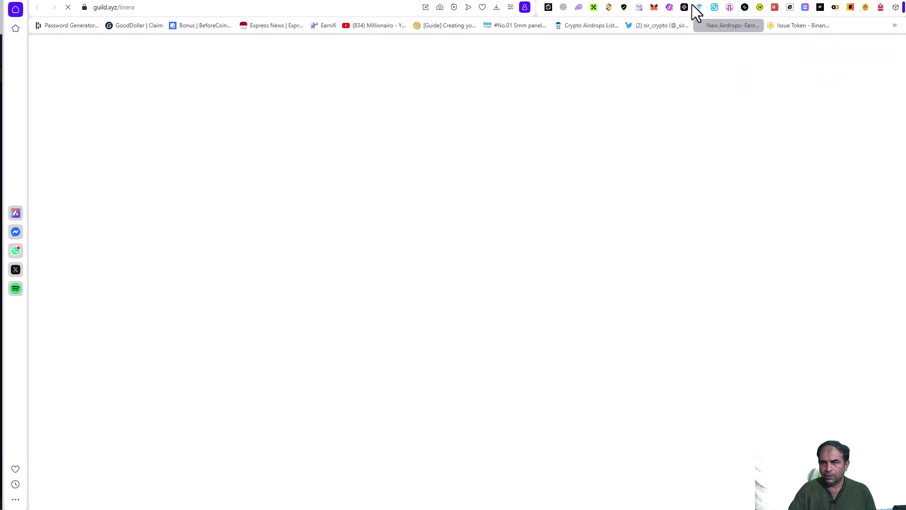
key(ctrl+w)
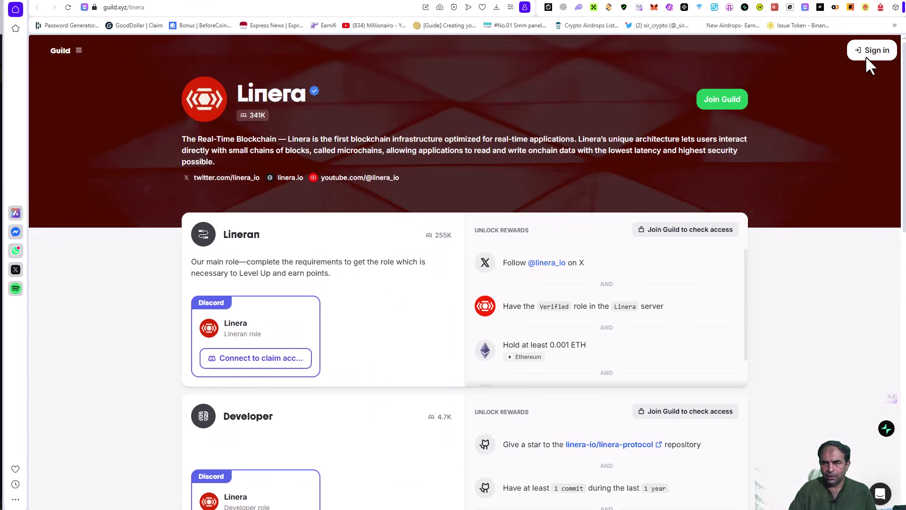
click(721, 104)
click(485, 410)
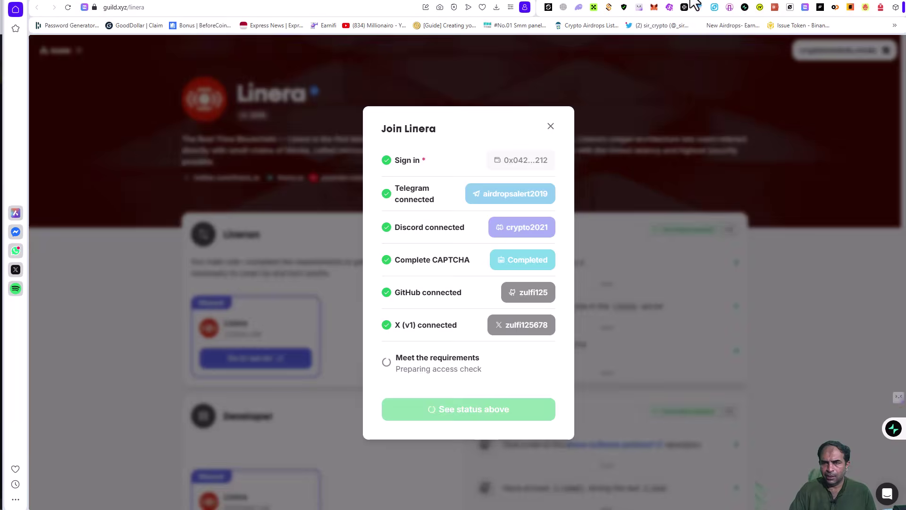
Step: Examine the requirements of every Linera guild role, including the Introducing Linera Microchains on Rust POAP page
scroll(647, 299, down, 2)
scroll(508, 332, down, 1)
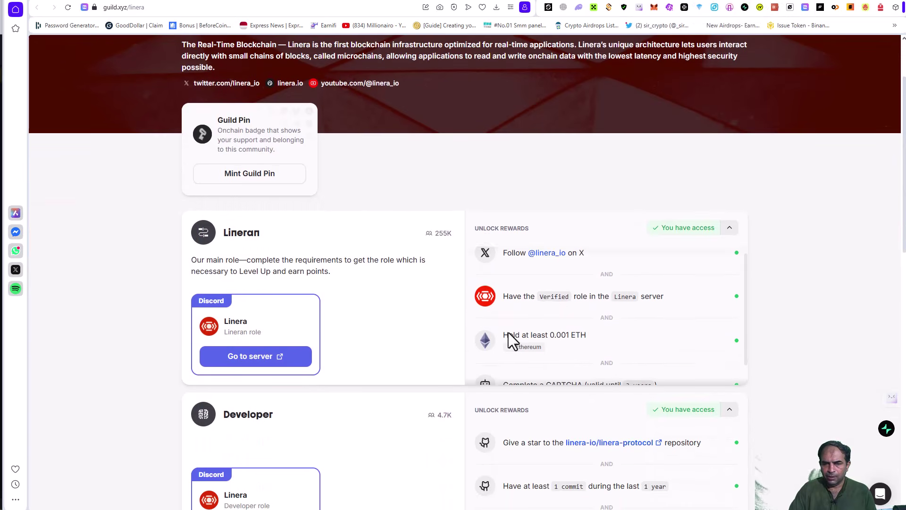
scroll(384, 390, down, 3)
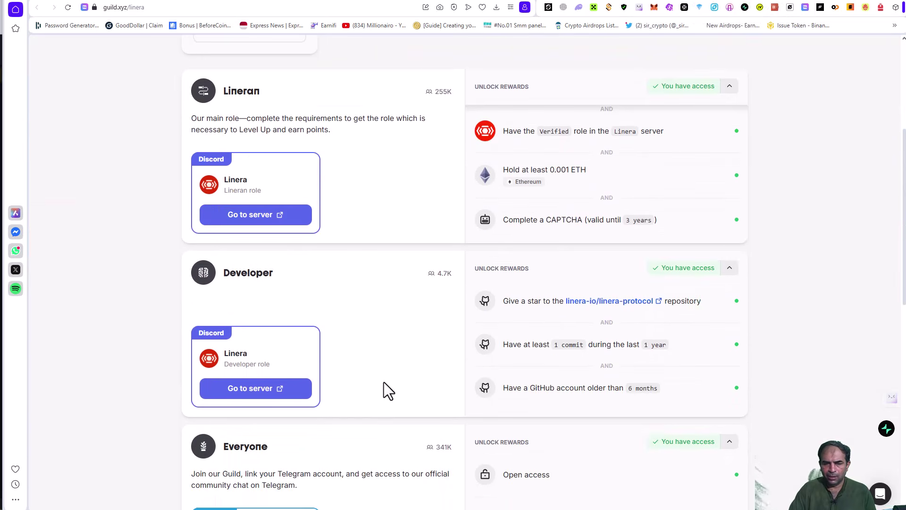
scroll(399, 387, down, 3)
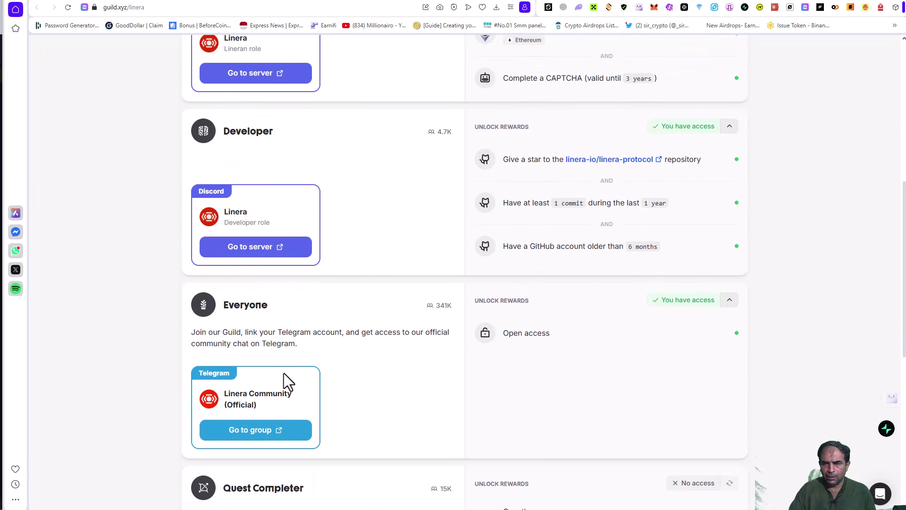
scroll(412, 388, down, 8)
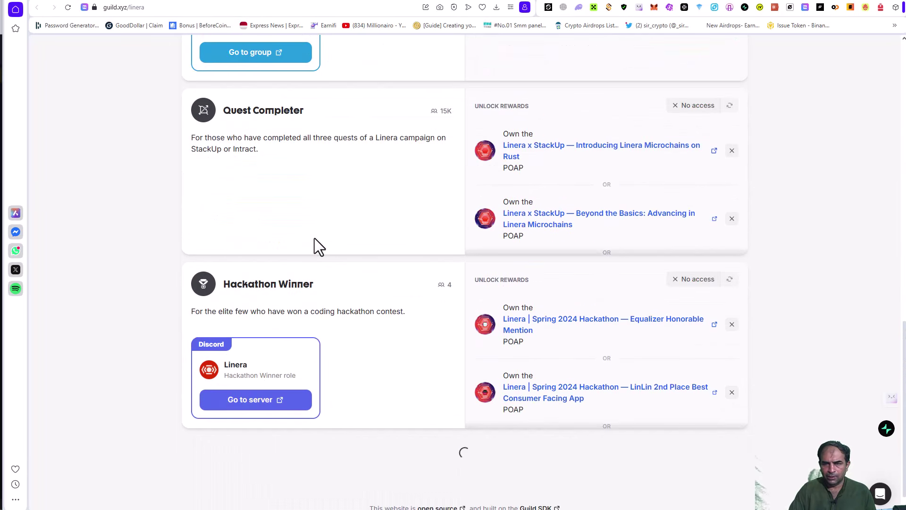
click(565, 155)
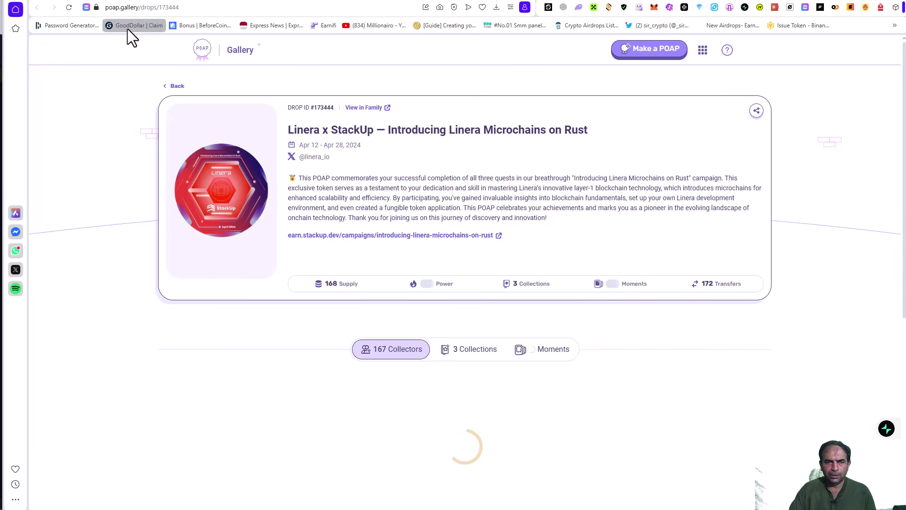
click(702, 4)
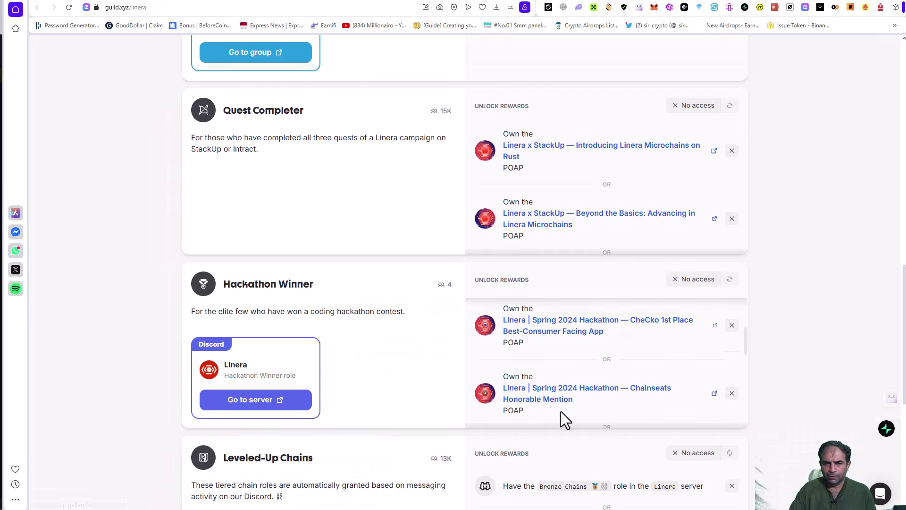
scroll(561, 412, down, 3)
scroll(378, 464, down, 5)
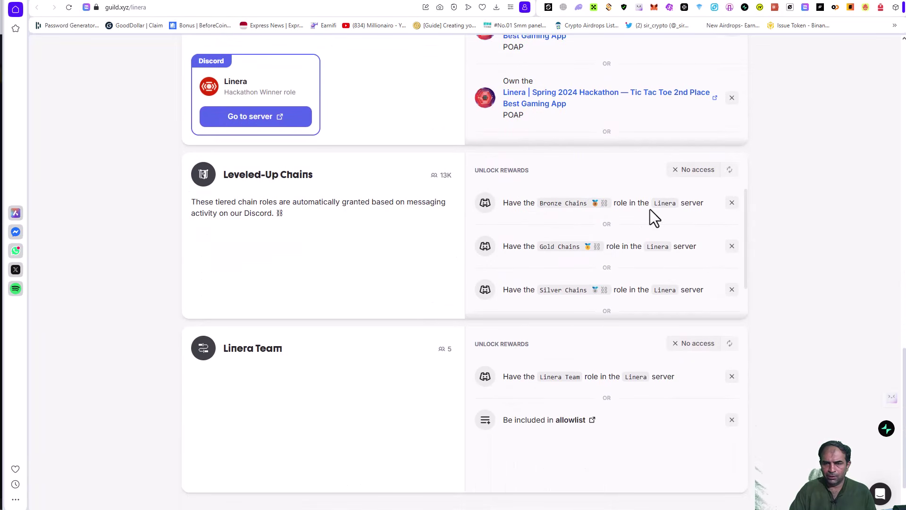
scroll(531, 403, down, 2)
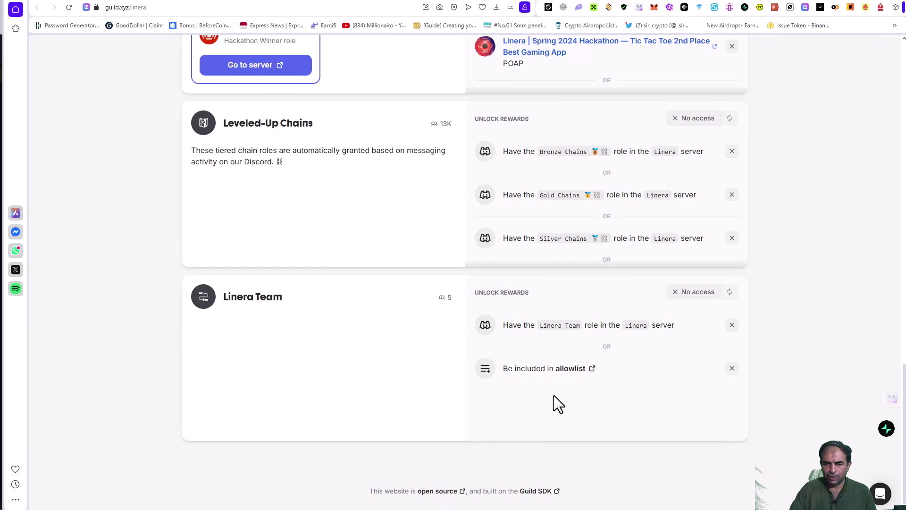
scroll(554, 395, up, 15)
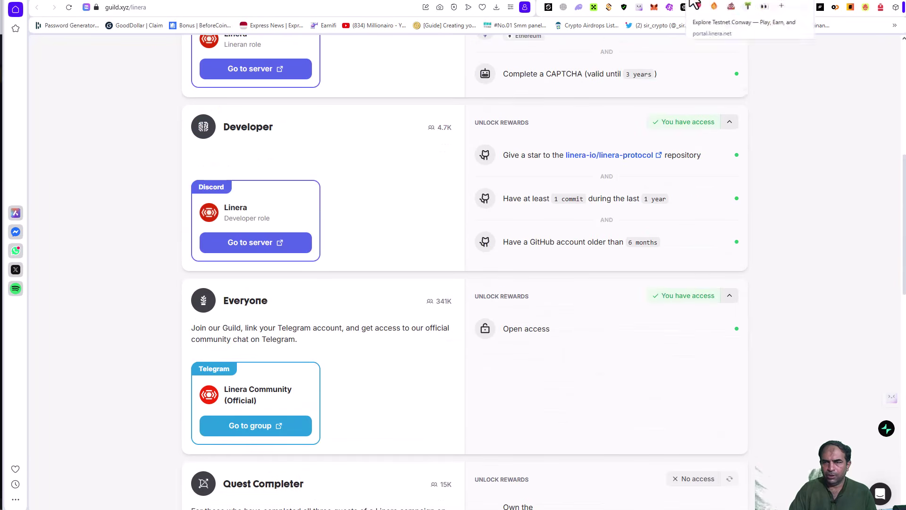
Step: Return to the Linera portal, claim the points for the Lineran Discord role quest, and close its details
click(692, 4)
click(683, 316)
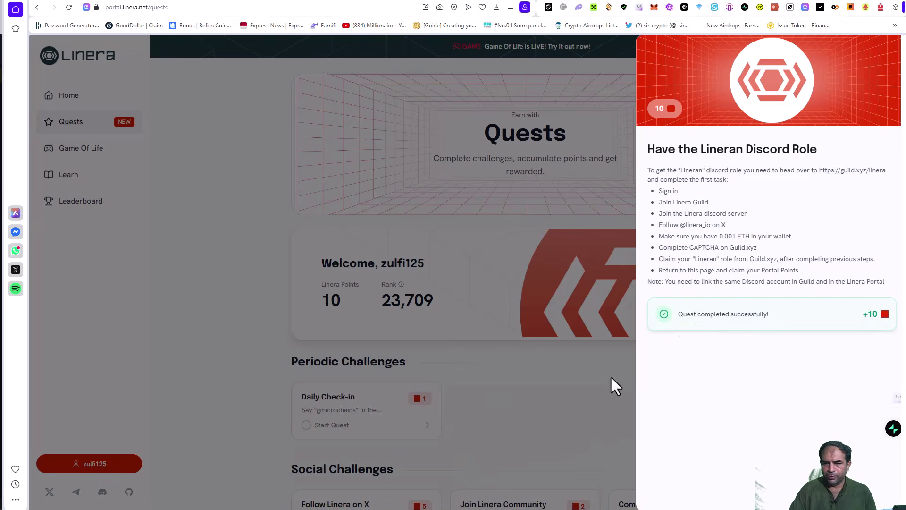
click(564, 387)
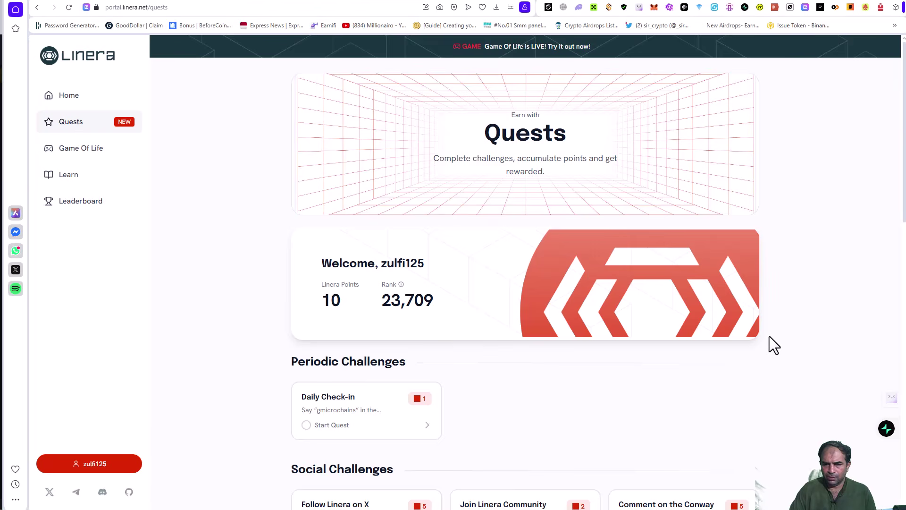
Step: Open the Daily Check-in quest under Periodic Challenges, claim its point, and close the quest details
scroll(769, 336, down, 3)
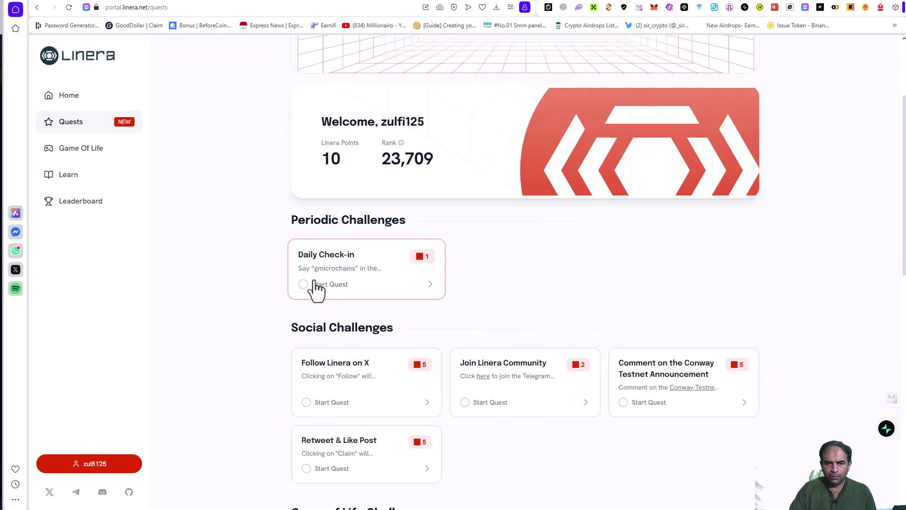
click(302, 284)
click(680, 197)
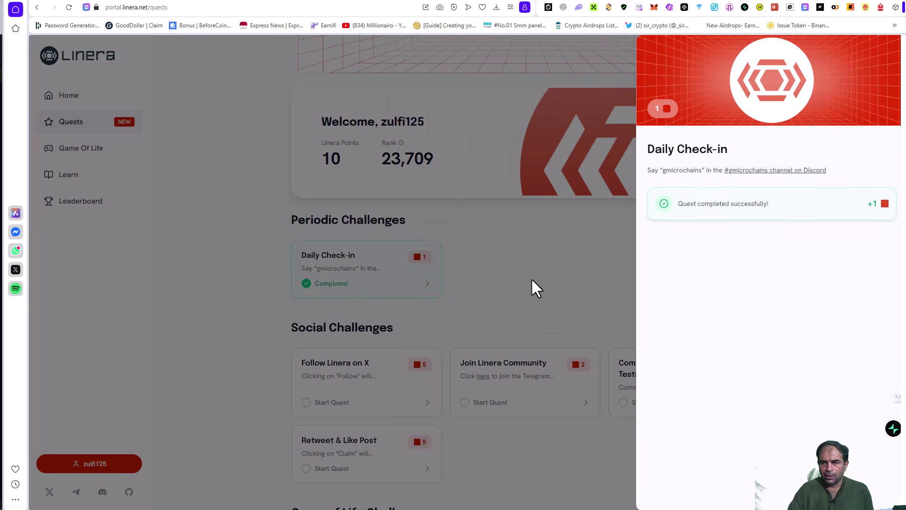
click(596, 280)
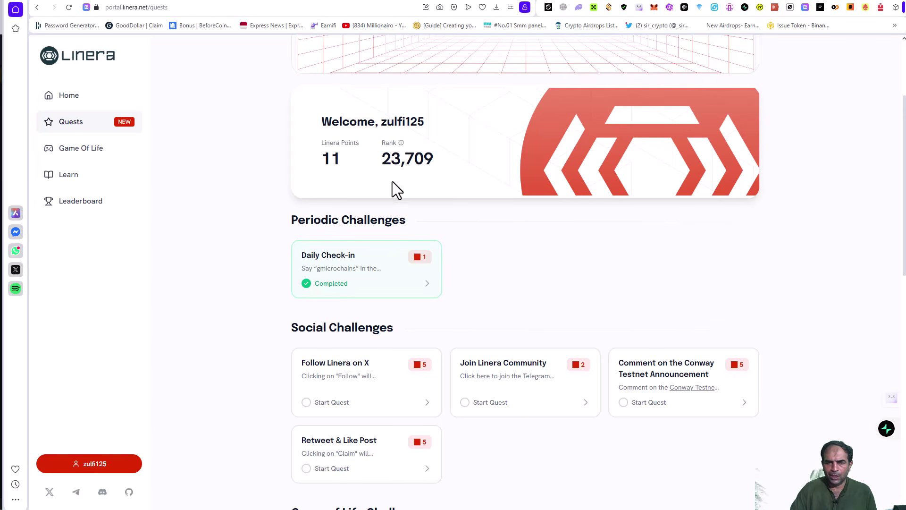
Step: Open the Follow Linera on X quest and connect the X account by authorizing Pulsar Money Evm
scroll(480, 279, down, 2)
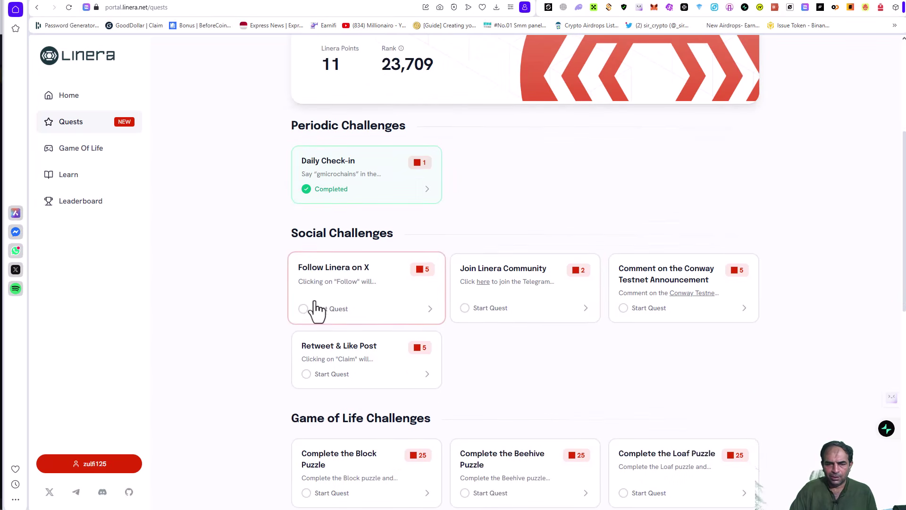
click(427, 308)
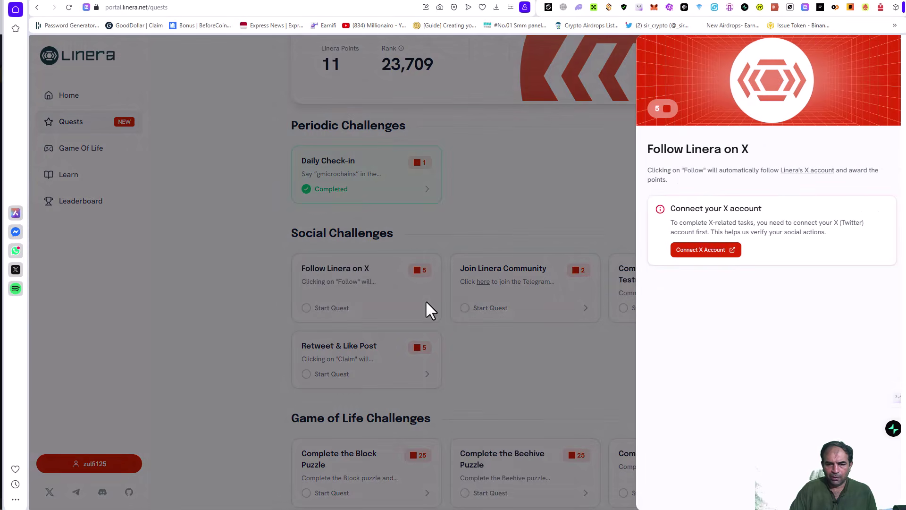
click(688, 251)
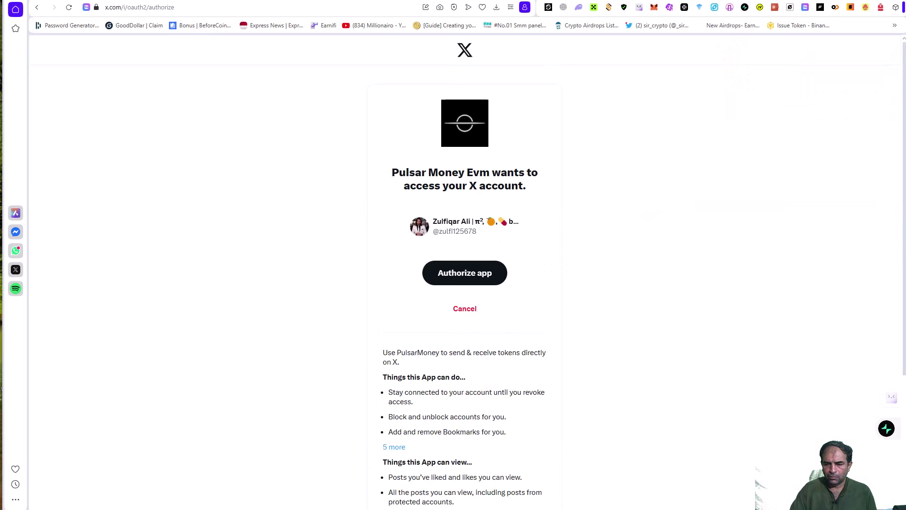
click(472, 278)
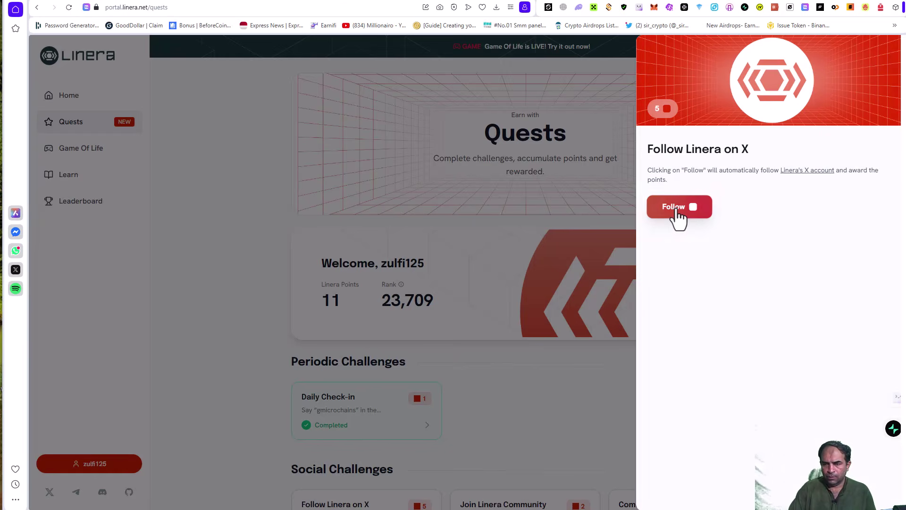
Step: Follow Linera through the X quest, check Linera's X profile, and close the quest details
click(677, 211)
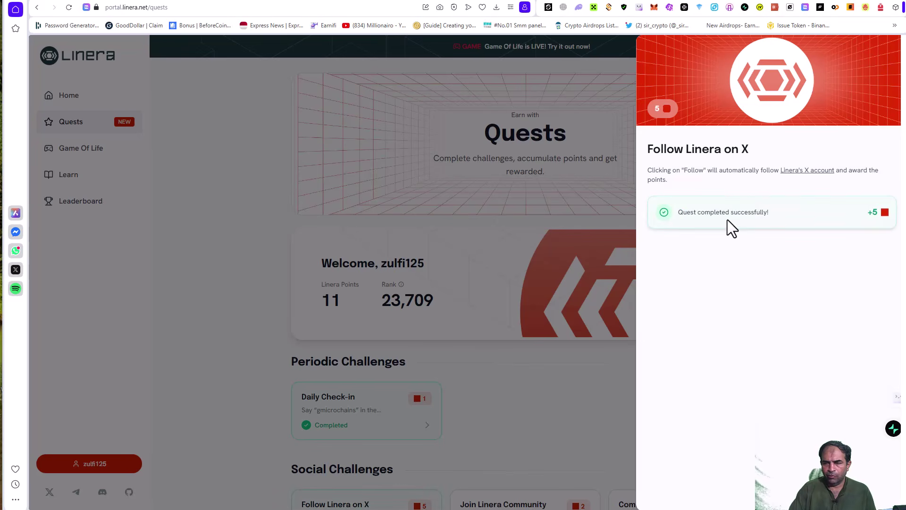
click(806, 170)
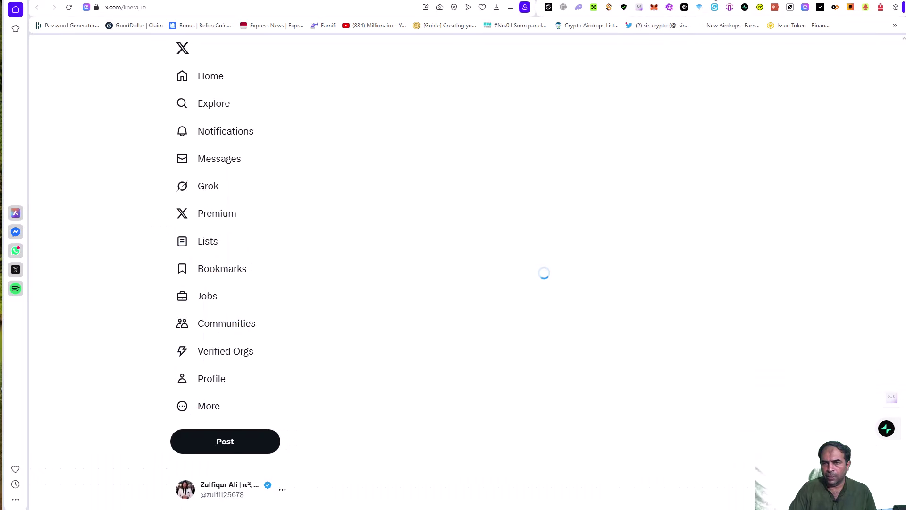
key(ctrl+w)
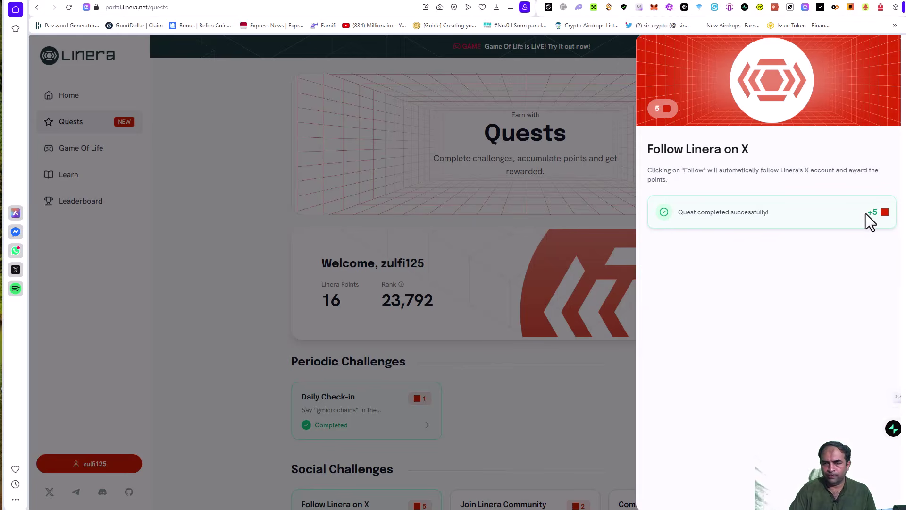
click(514, 221)
Step: Claim the Join Linera Community quest, close the Telegram page it opens, and dismiss the quest details
scroll(453, 307, down, 3)
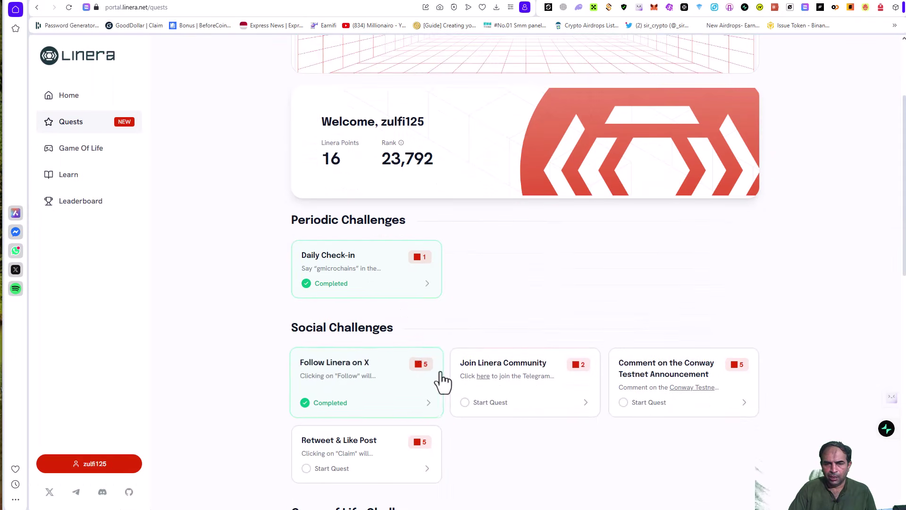
click(537, 406)
click(686, 222)
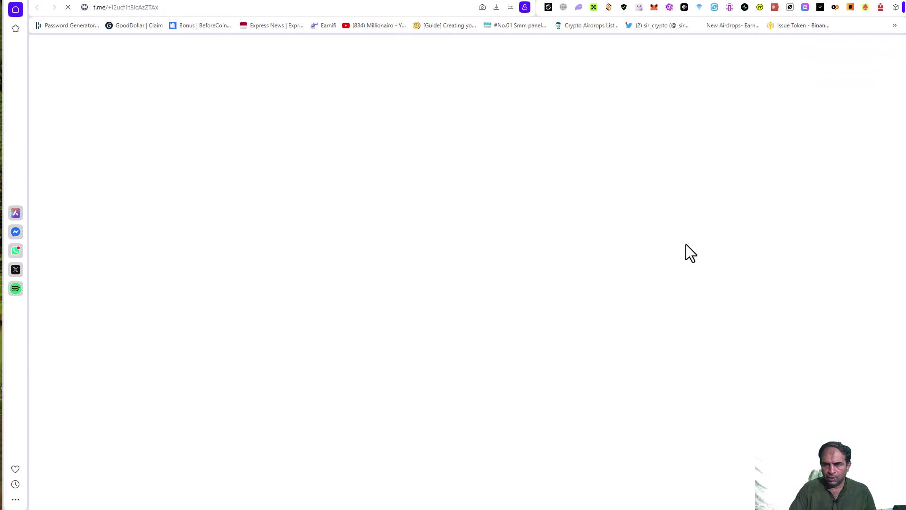
key(ctrl+w)
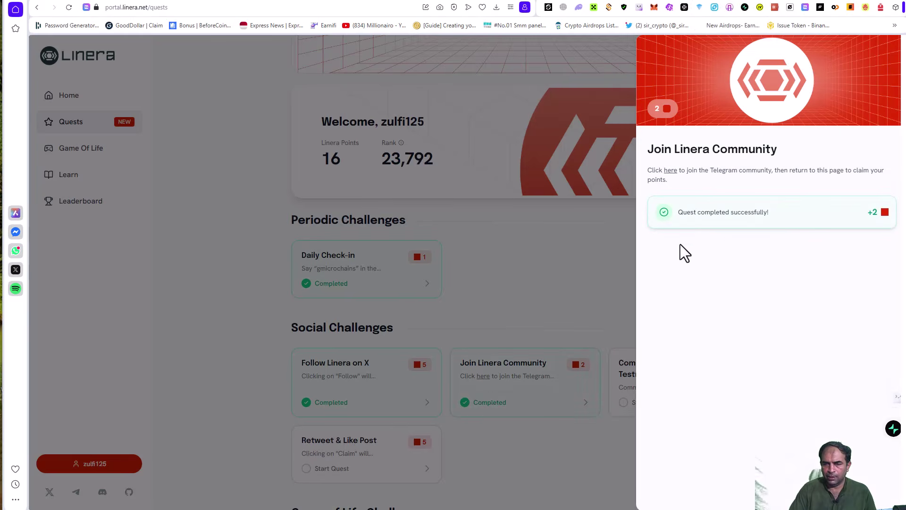
click(563, 263)
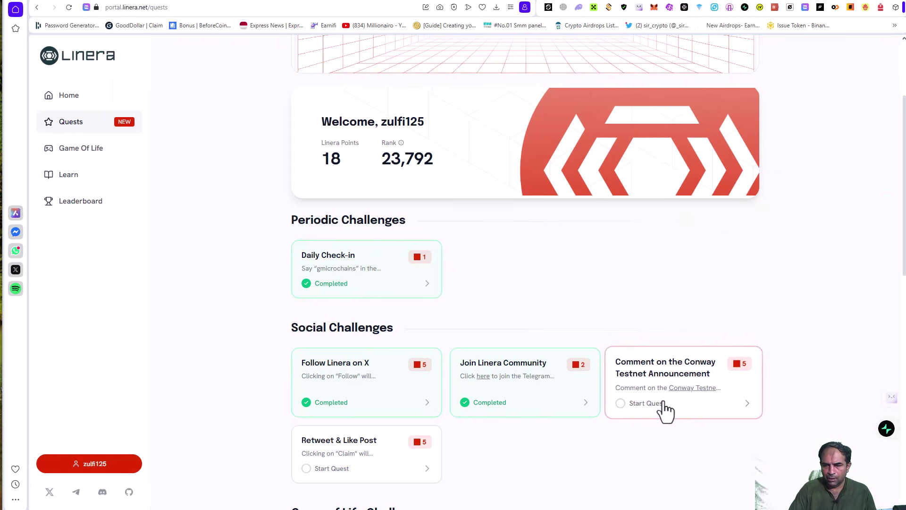
Step: Open the Comment on the Conway Testnet Announcement quest, try to claim it without a post link, and open its linked announcement on X
click(692, 406)
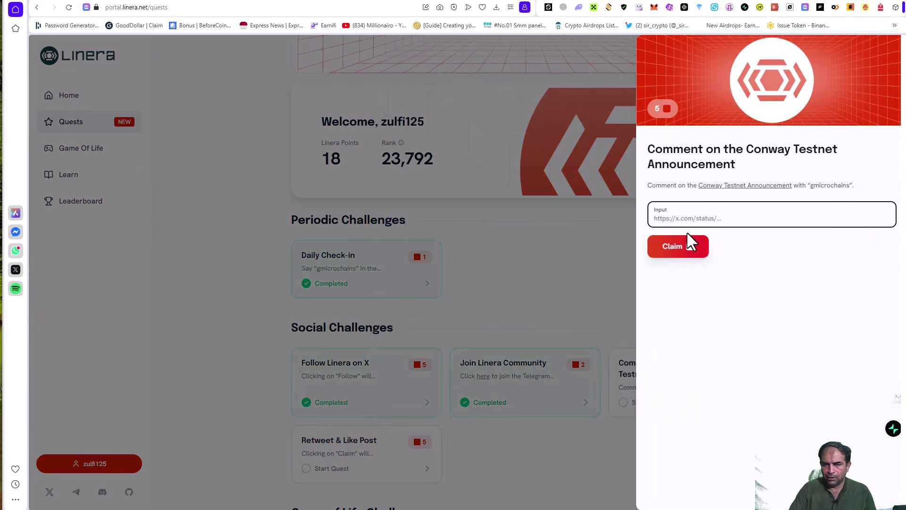
click(679, 253)
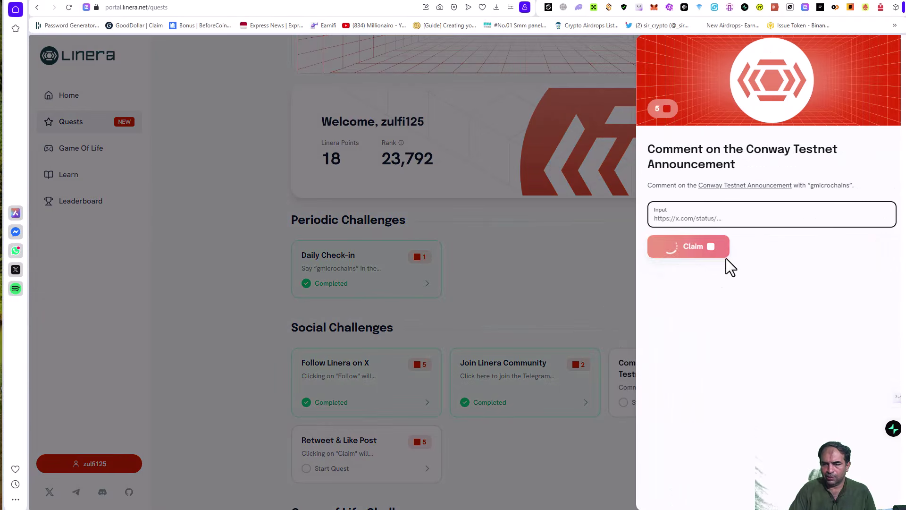
click(741, 188)
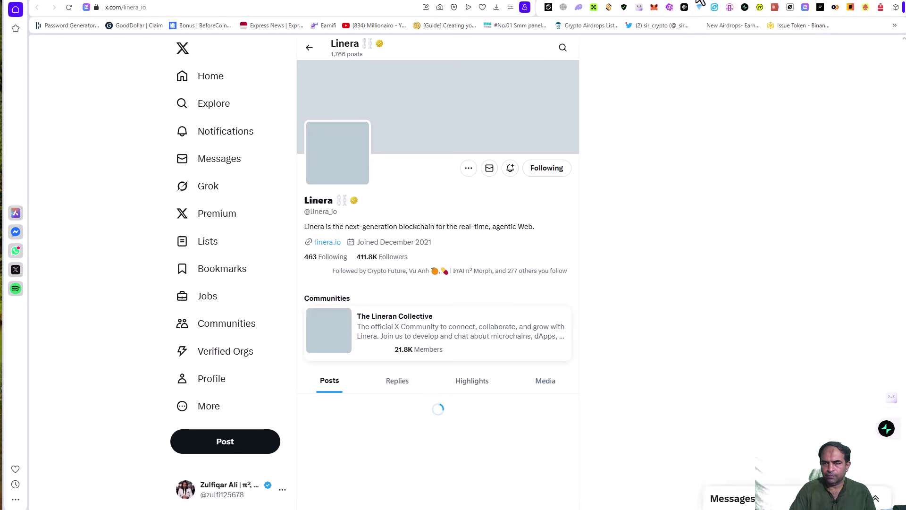
click(699, 6)
click(788, 83)
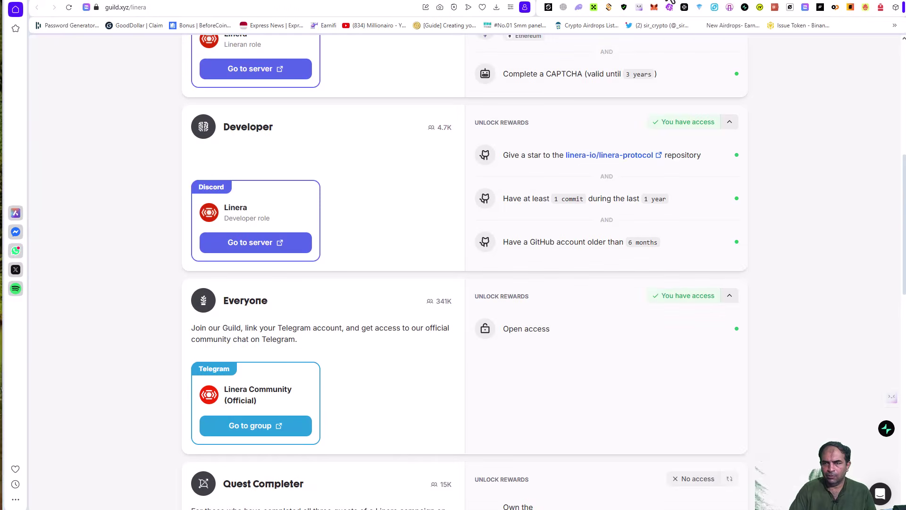
key(ctrl+Tab)
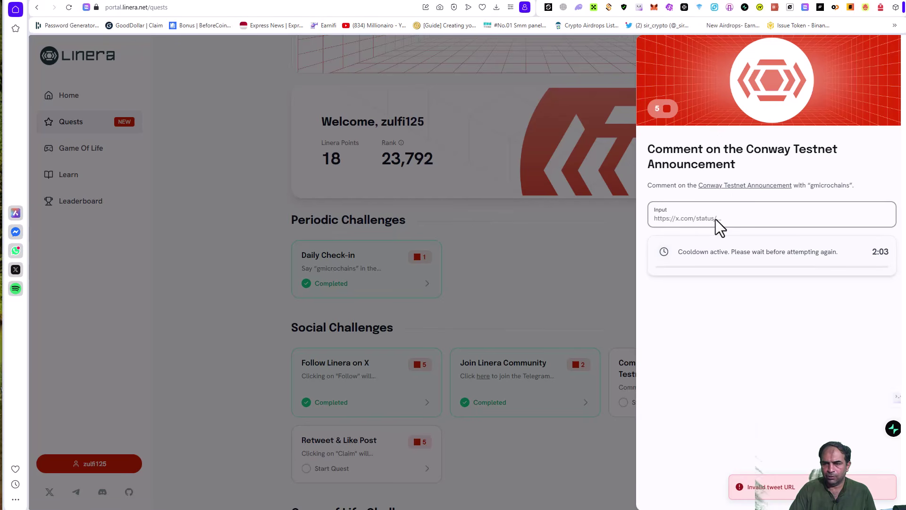
click(715, 219)
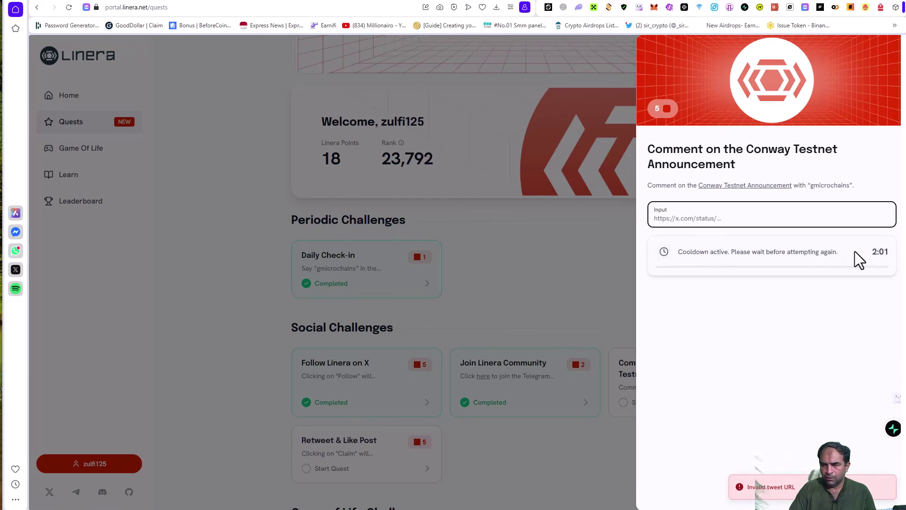
click(703, 5)
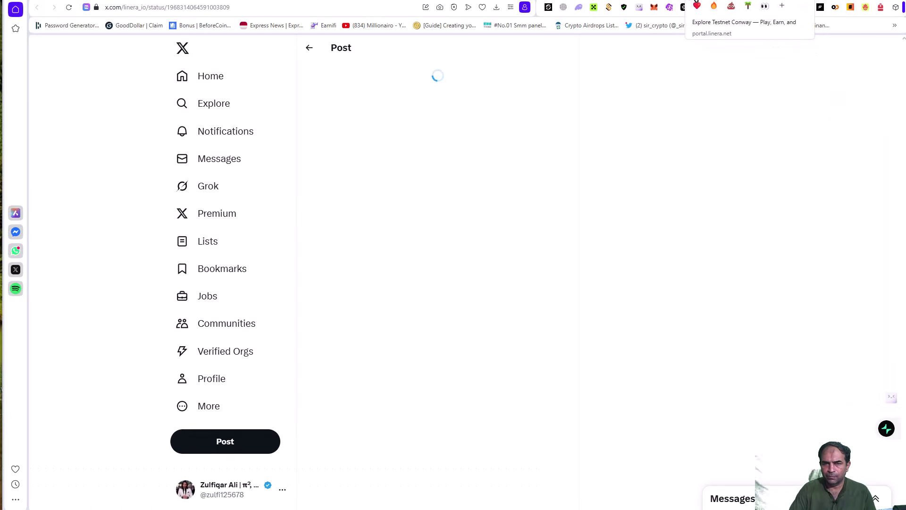
click(697, 5)
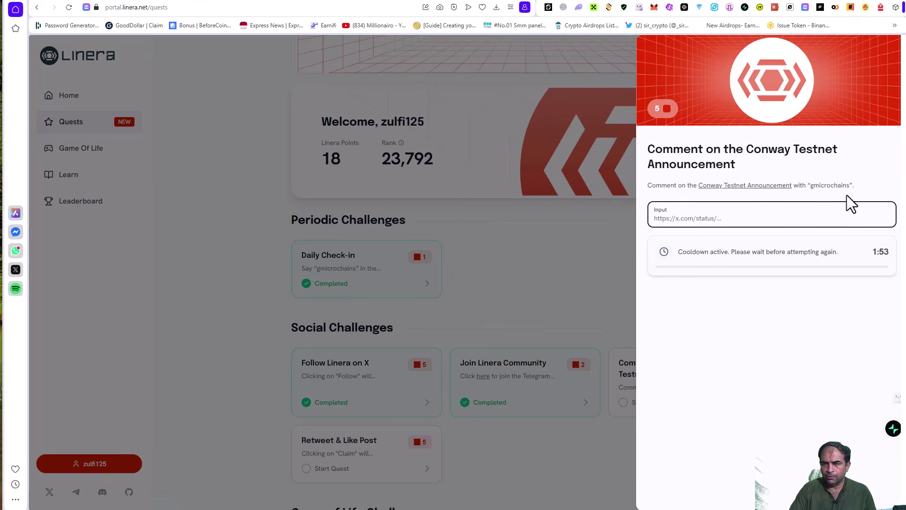
Step: Copy "gmicrochains" from the comment quest's instructions and return to the Conway Testnet announcement on X
drag(850, 185, 814, 185)
key(ctrl+c)
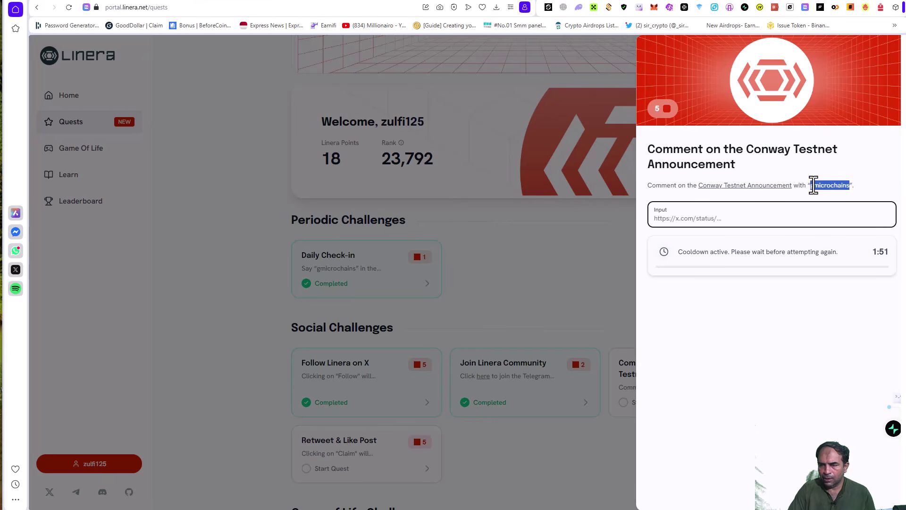
click(711, 5)
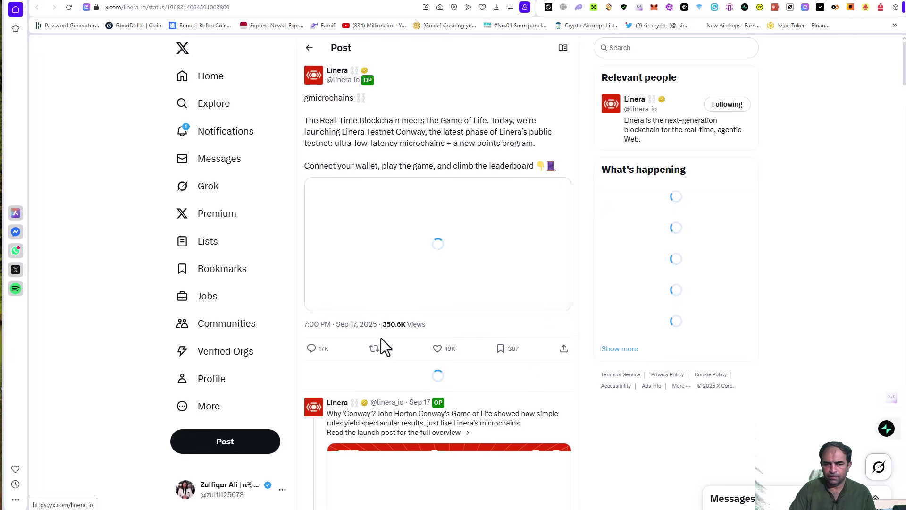
scroll(441, 352, down, 8)
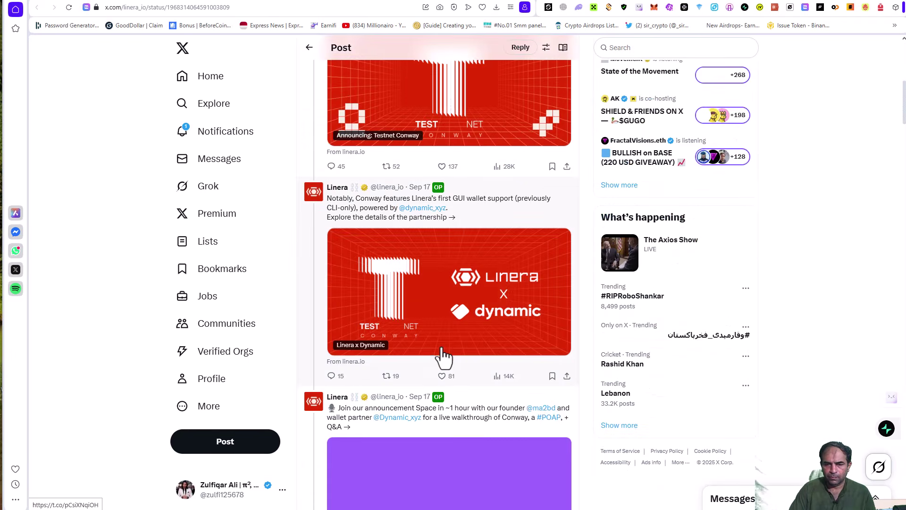
scroll(444, 359, down, 8)
scroll(452, 375, up, 5)
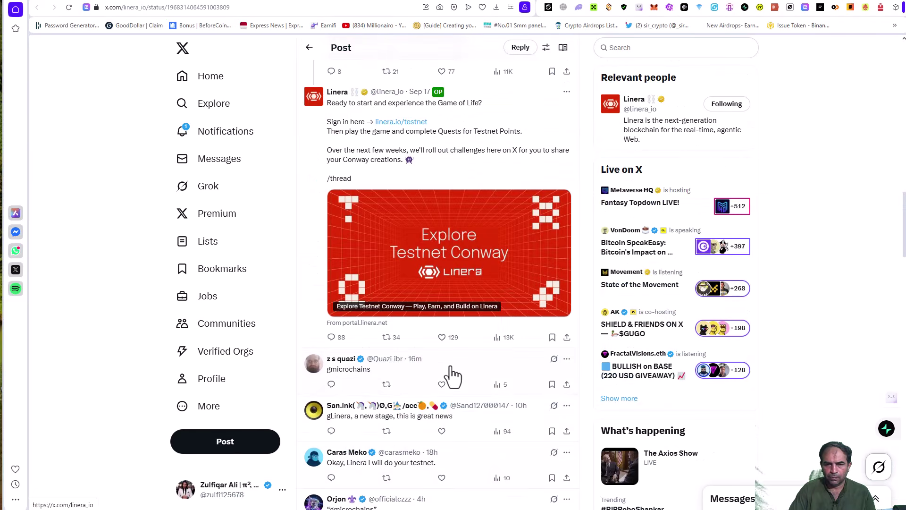
click(332, 338)
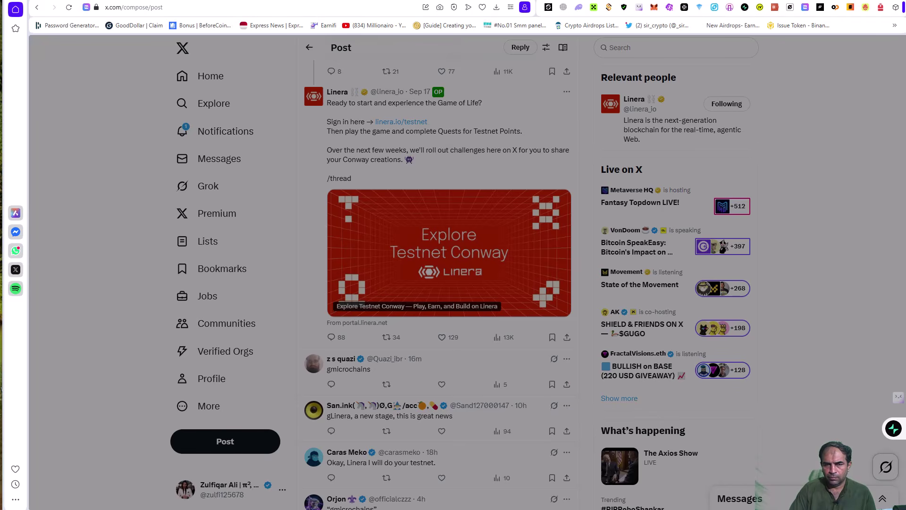
key(Escape)
scroll(365, 333, down, 3)
scroll(350, 236, up, 3)
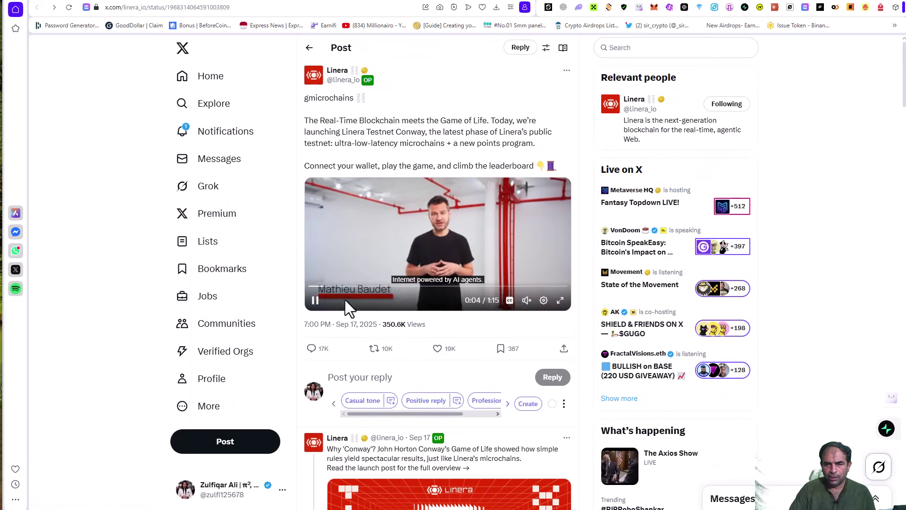
Step: Post the reply "gmicrochains" to Linera's Conway Testnet announcement on X
click(372, 377)
key(ctrl+v)
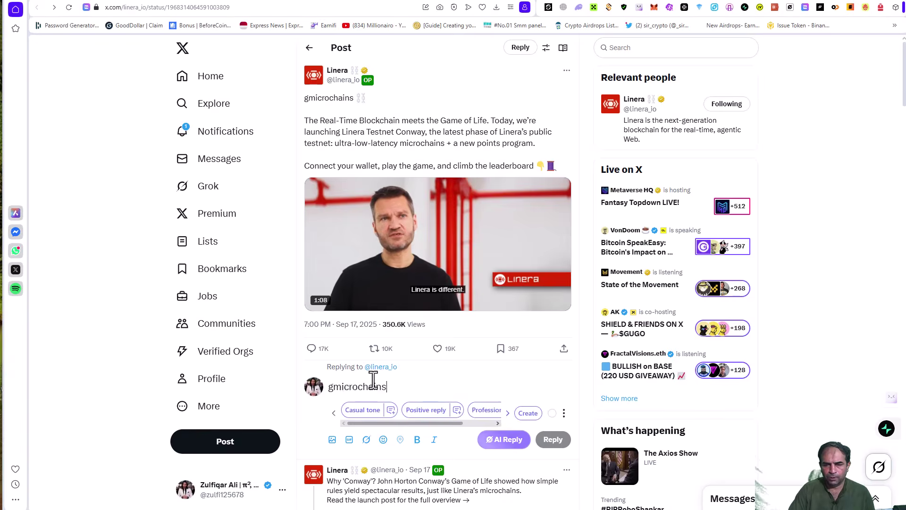
click(546, 440)
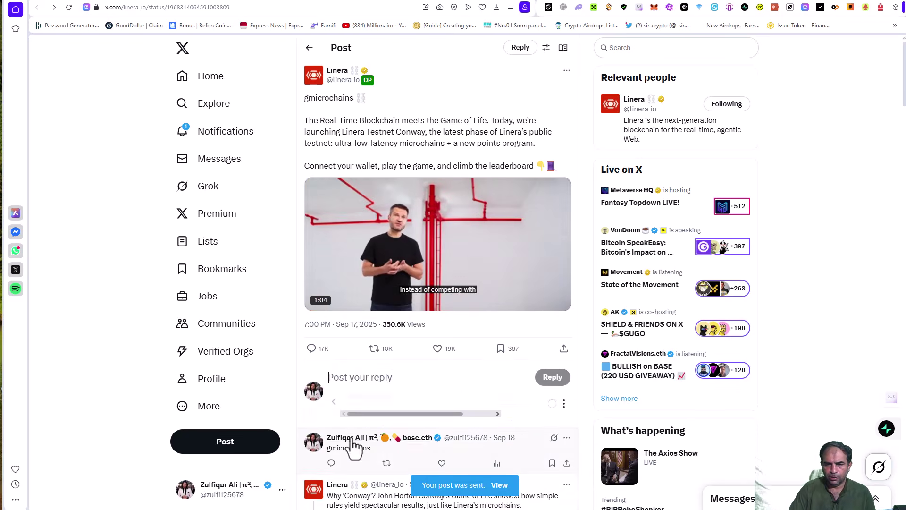
Step: Return to the Linera quests page, close the comment quest details, and look through the Game of Life Challenges
key(ctrl+Tab)
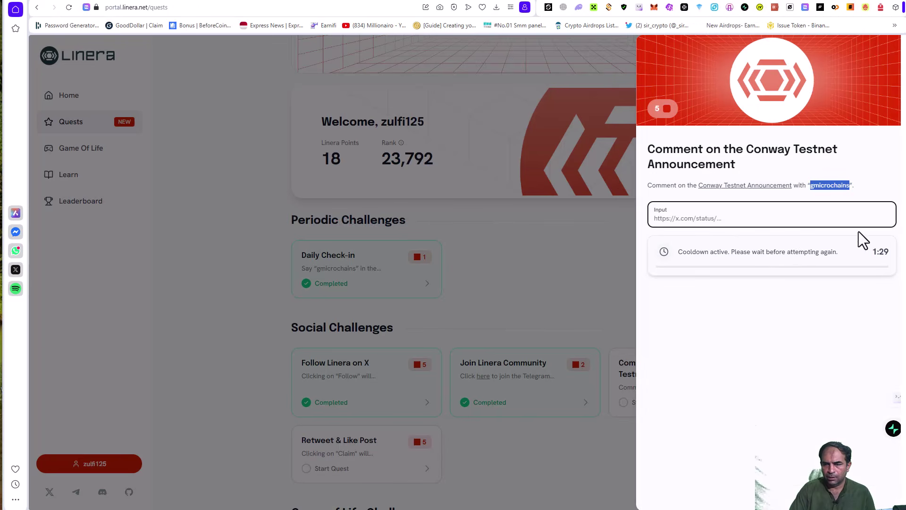
click(555, 231)
scroll(613, 326, down, 3)
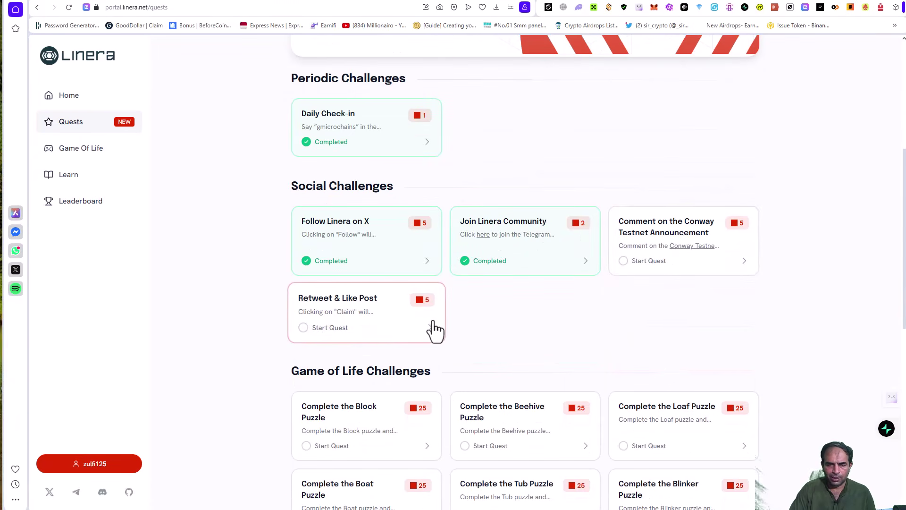
scroll(435, 330, down, 2)
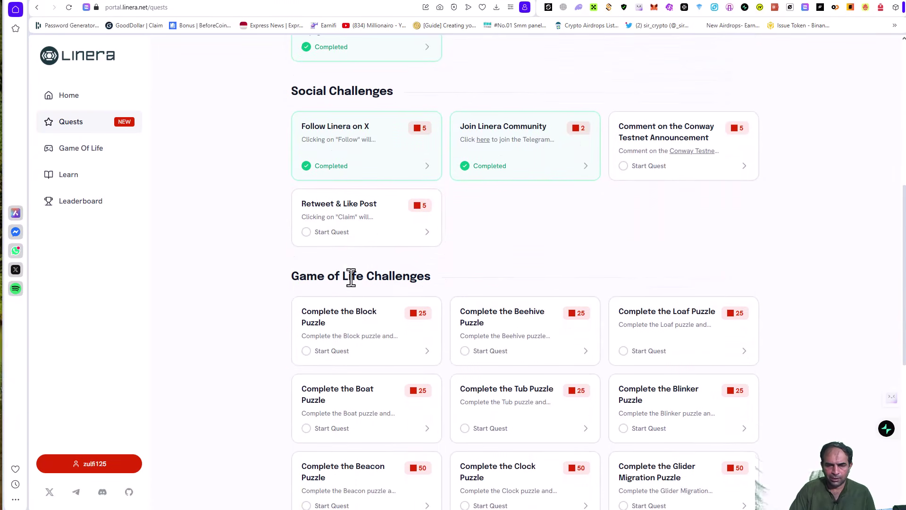
scroll(351, 277, down, 2)
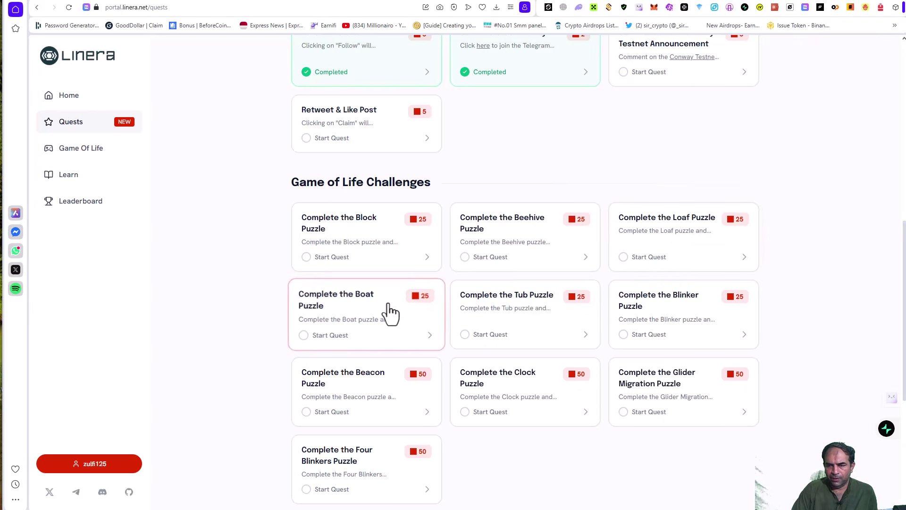
scroll(165, 330, down, 3)
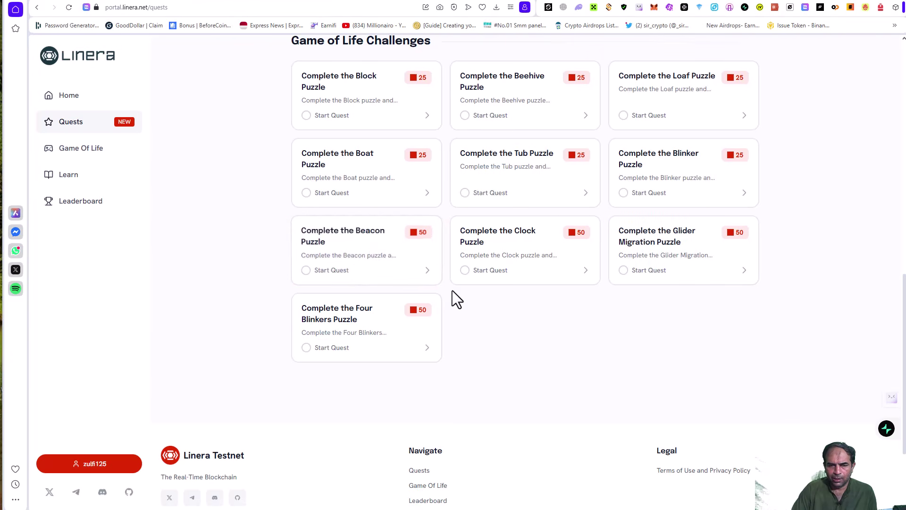
scroll(434, 260, up, 3)
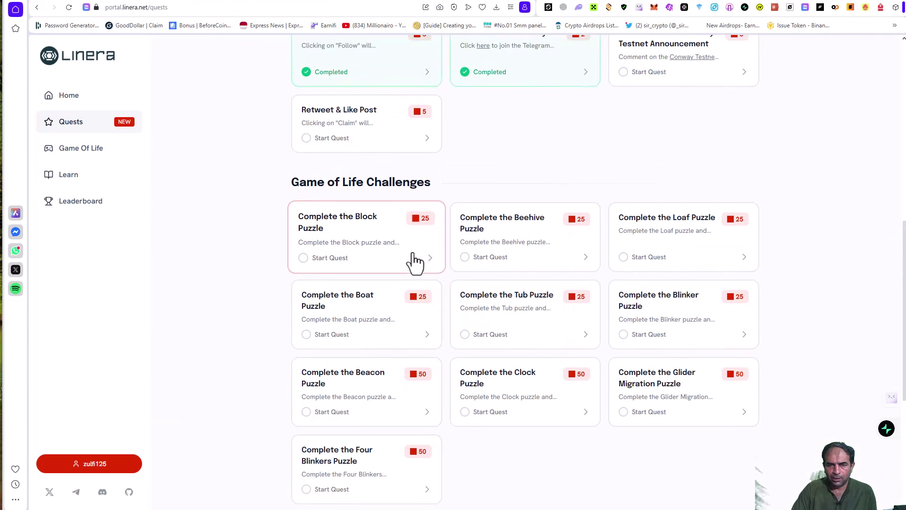
scroll(409, 257, up, 2)
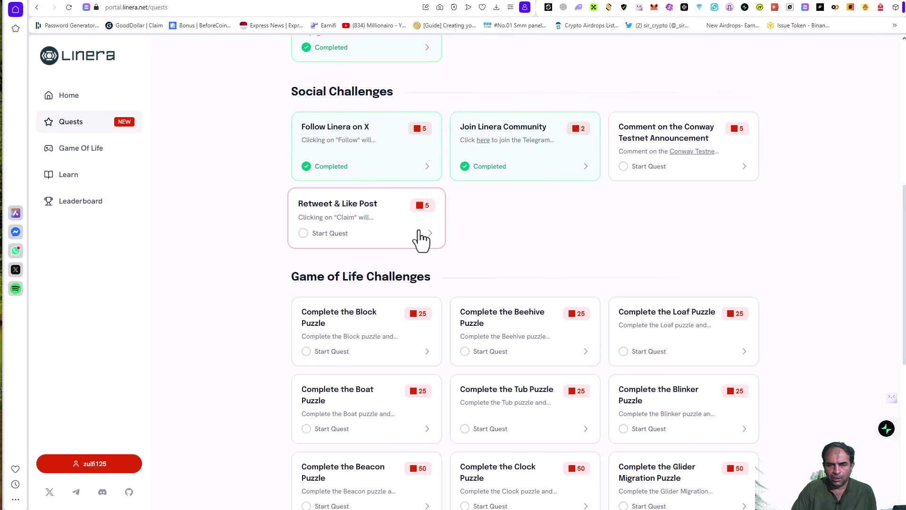
Step: Open the announcement linked in the Retweet & Like Post quest, and like and repost it on X
click(423, 233)
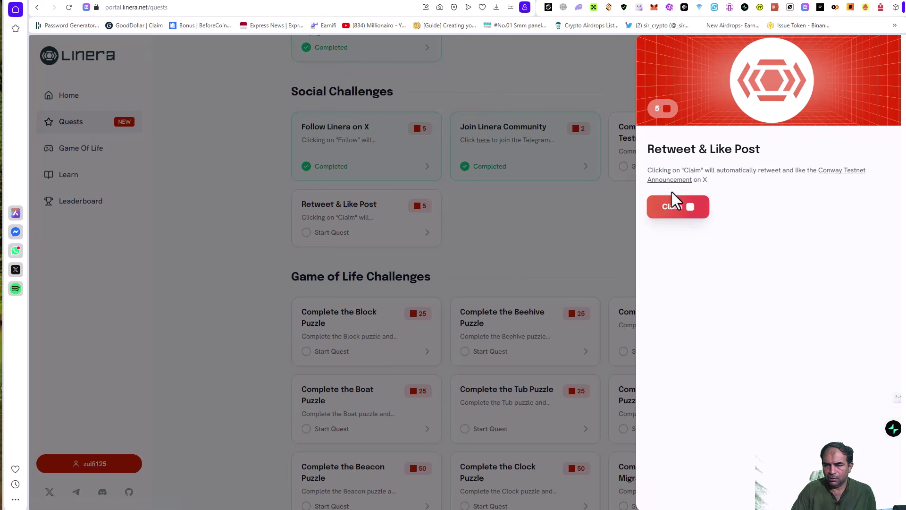
click(680, 180)
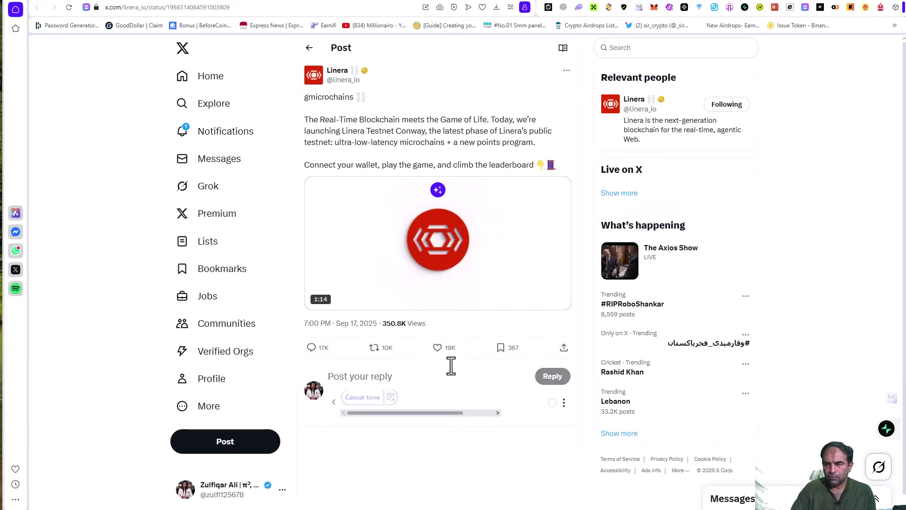
click(438, 350)
click(378, 349)
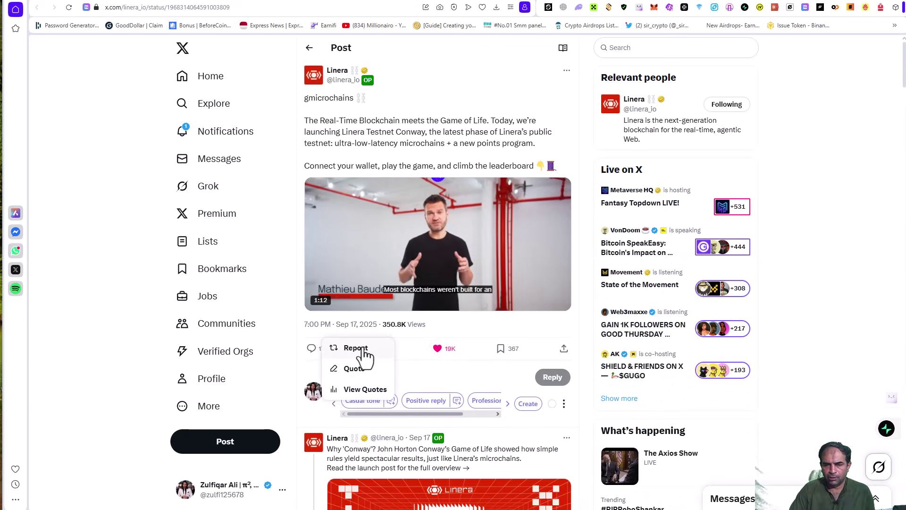
click(359, 347)
Step: Close the X post, claim the Retweet & Like Post quest, and dismiss its details
key(ctrl+w)
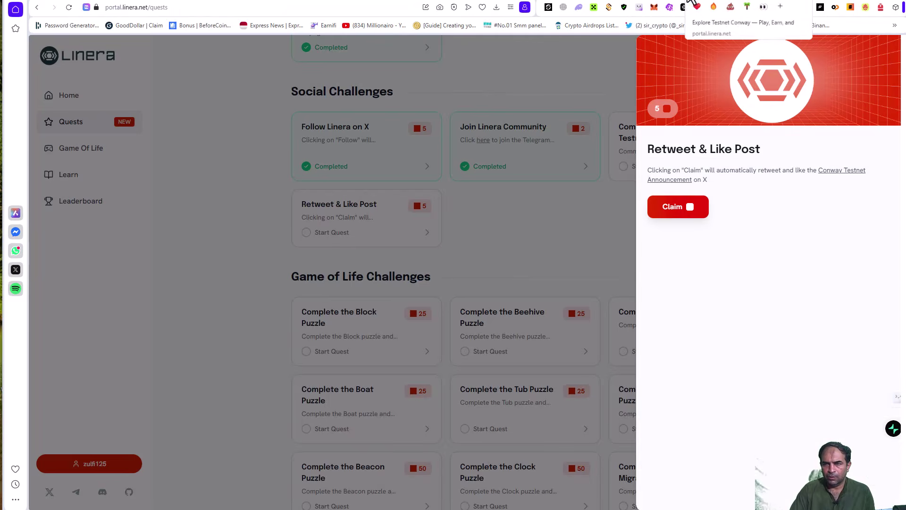
click(674, 210)
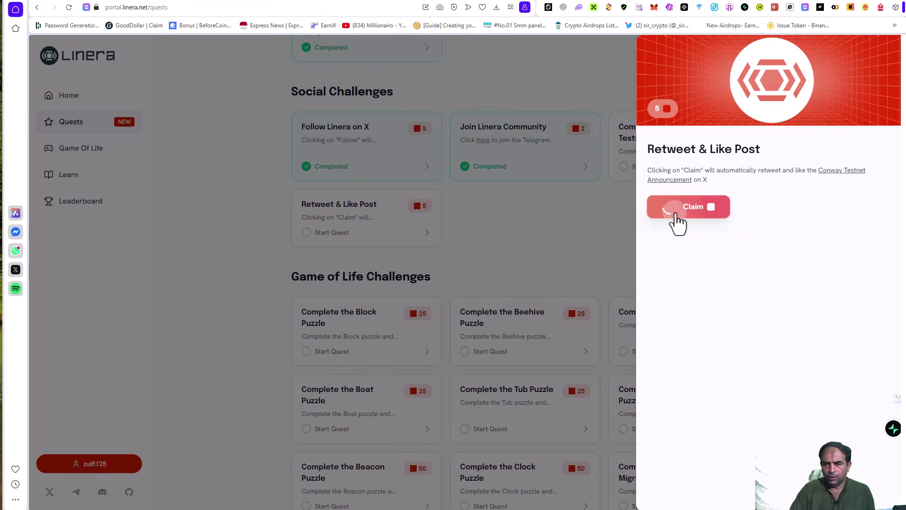
click(603, 224)
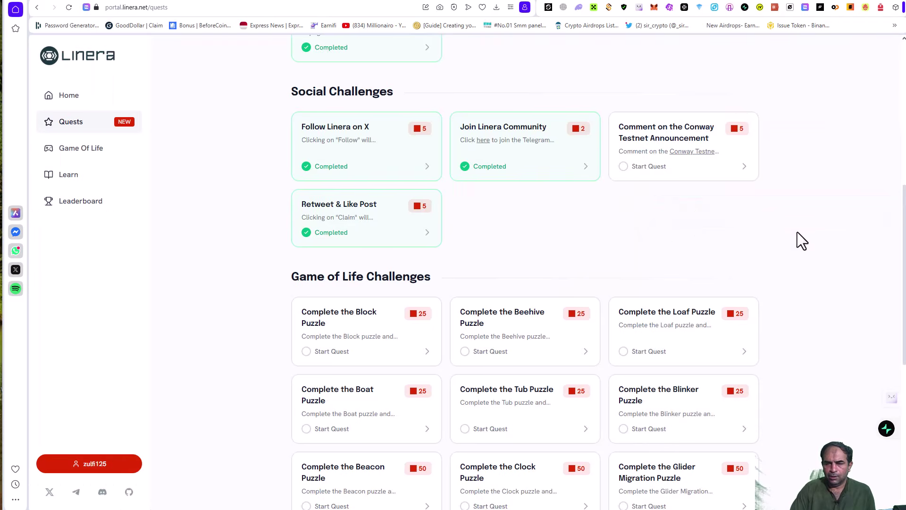
Step: Check the cooldown on the Comment on the Conway Testnet Announcement quest and review the remaining Game of Life Challenges
scroll(462, 255, up, 4)
scroll(677, 390, down, 4)
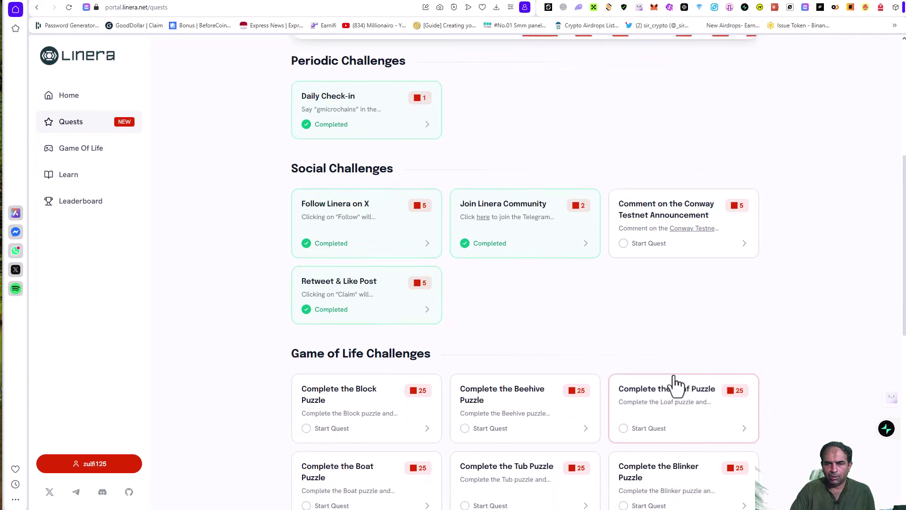
click(741, 182)
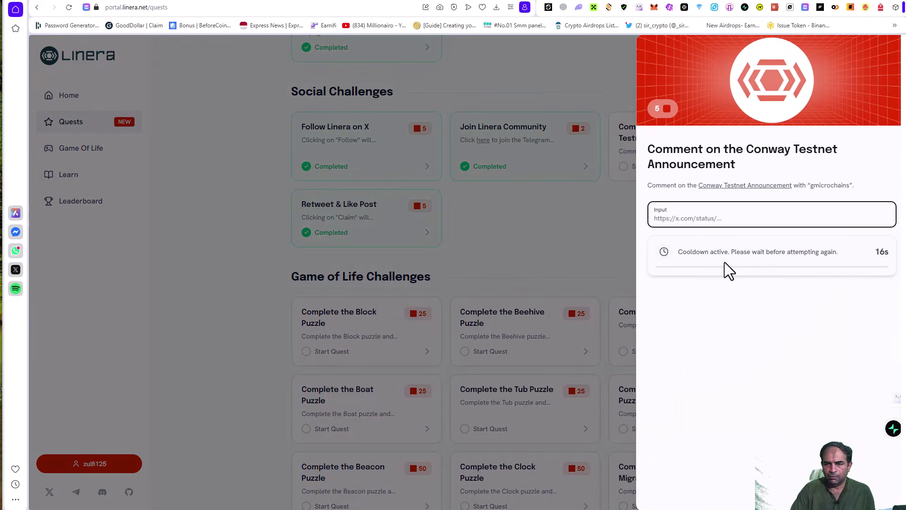
click(588, 251)
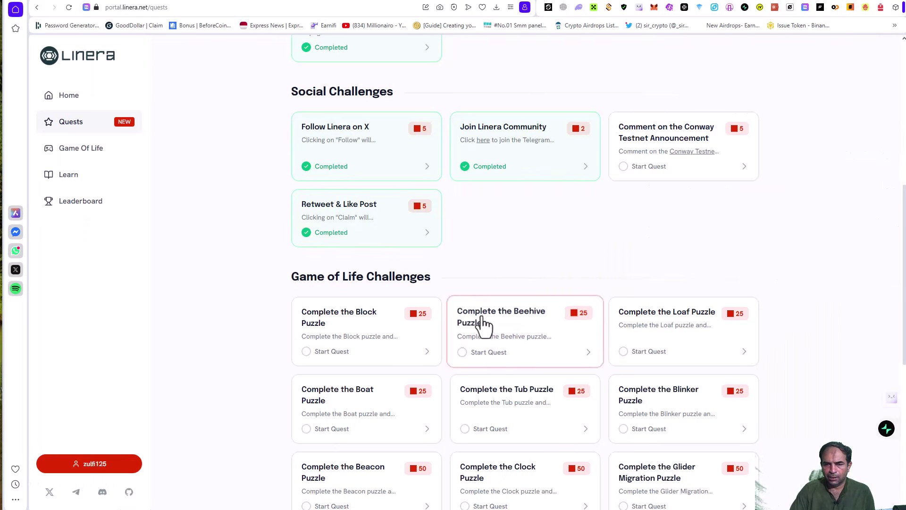
click(644, 154)
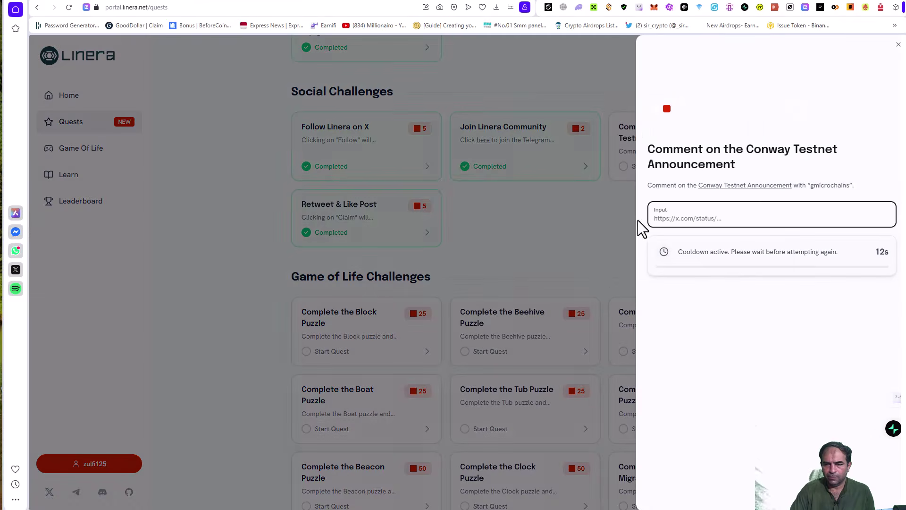
click(592, 272)
scroll(598, 297, down, 4)
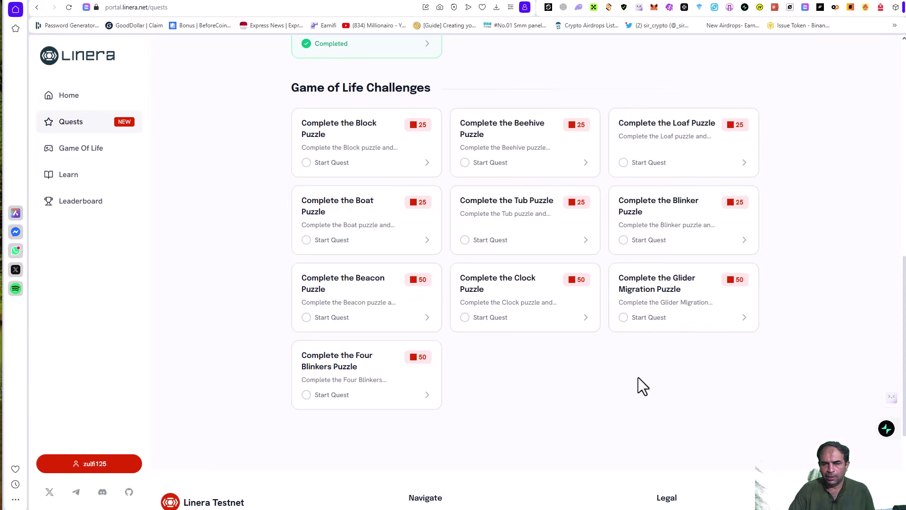
scroll(643, 395, down, 4)
scroll(651, 398, up, 10)
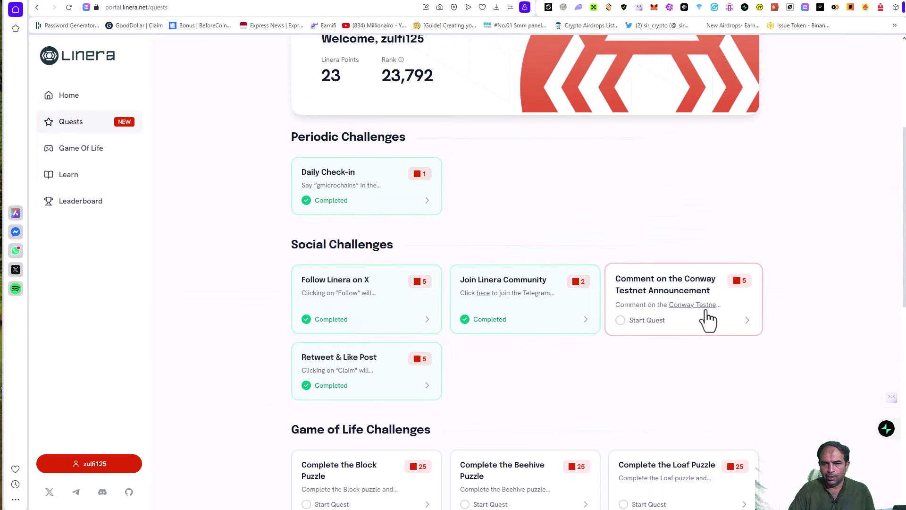
Step: Try to claim the Comment on the Conway Testnet Announcement quest again, and close its details
click(700, 323)
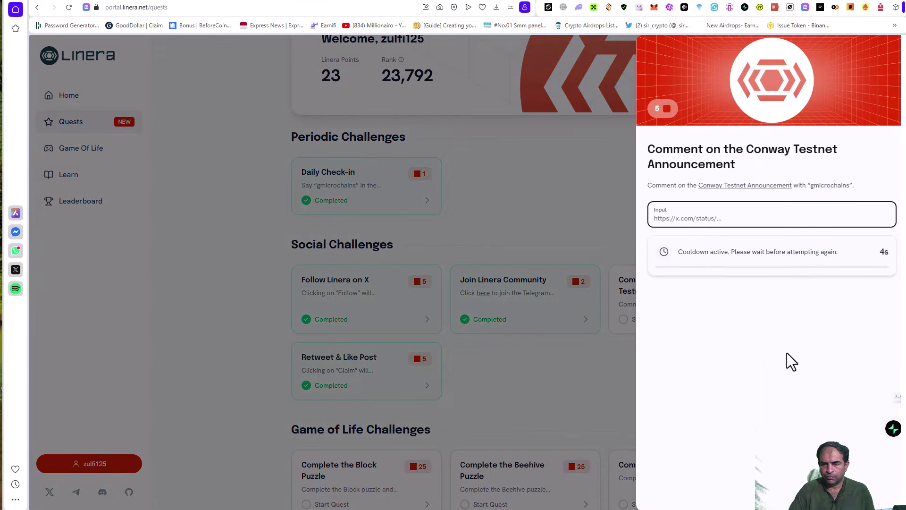
click(673, 251)
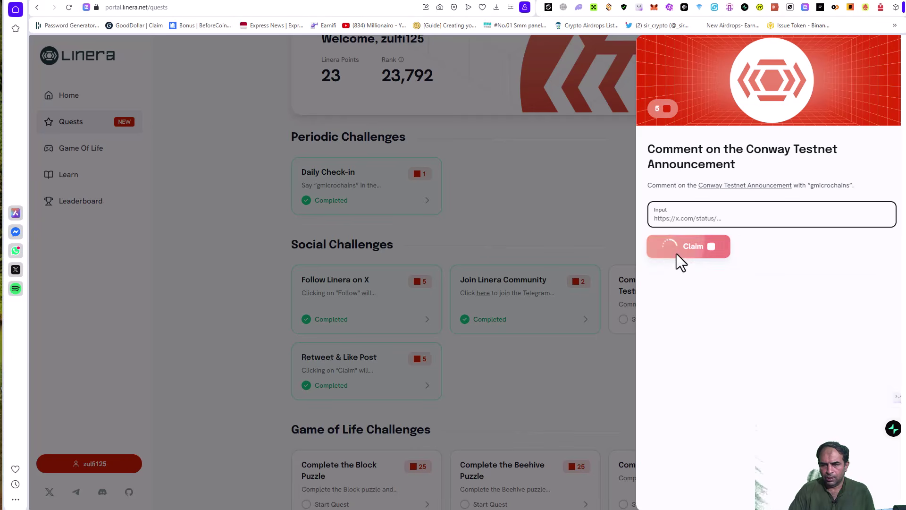
click(692, 247)
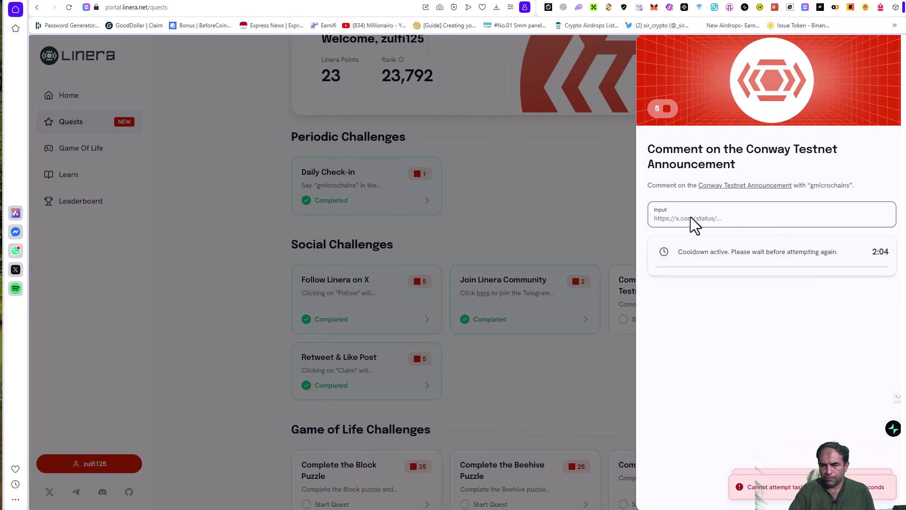
click(631, 106)
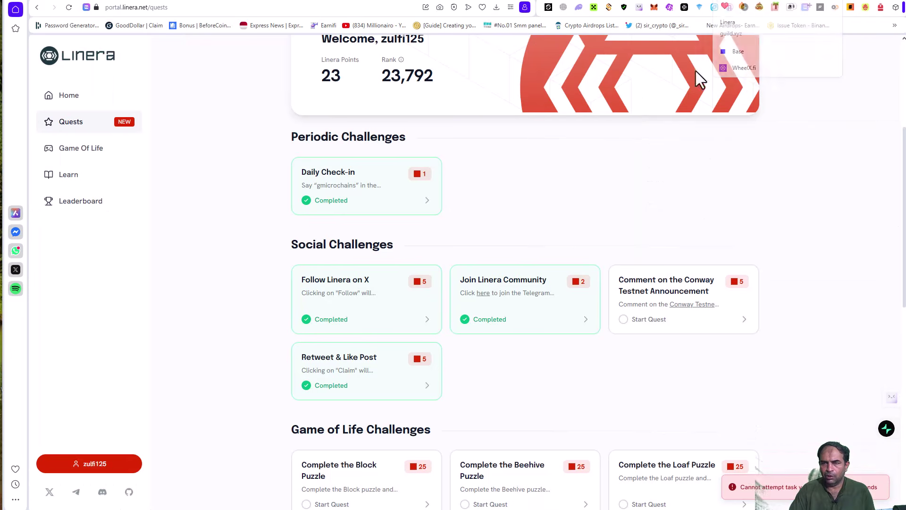
Step: Get the link of your own "gmicrochains" reply under the Conway announcement on X, and return to the Linera quests page
click(689, 305)
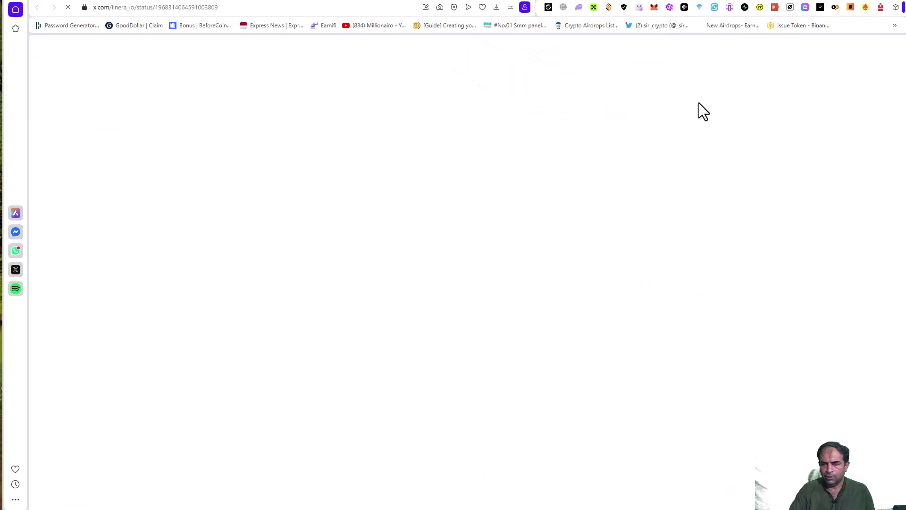
key(alt+Left)
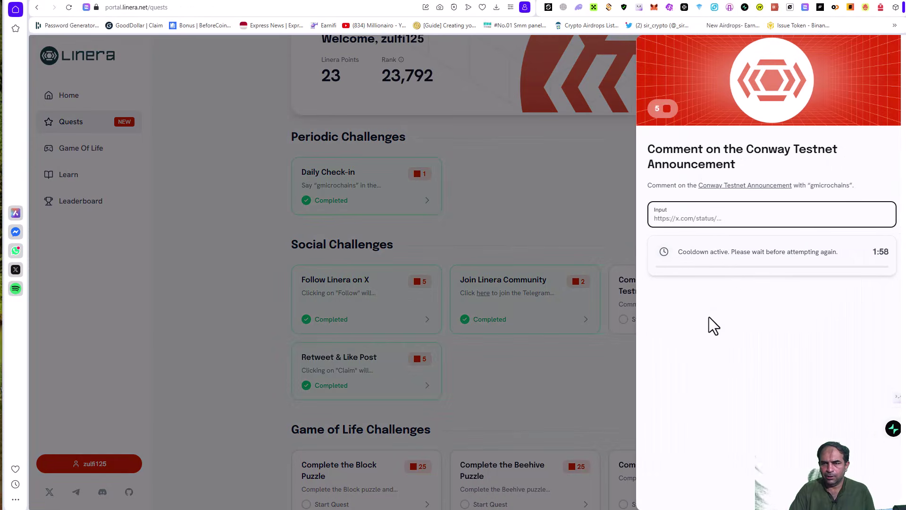
click(704, 218)
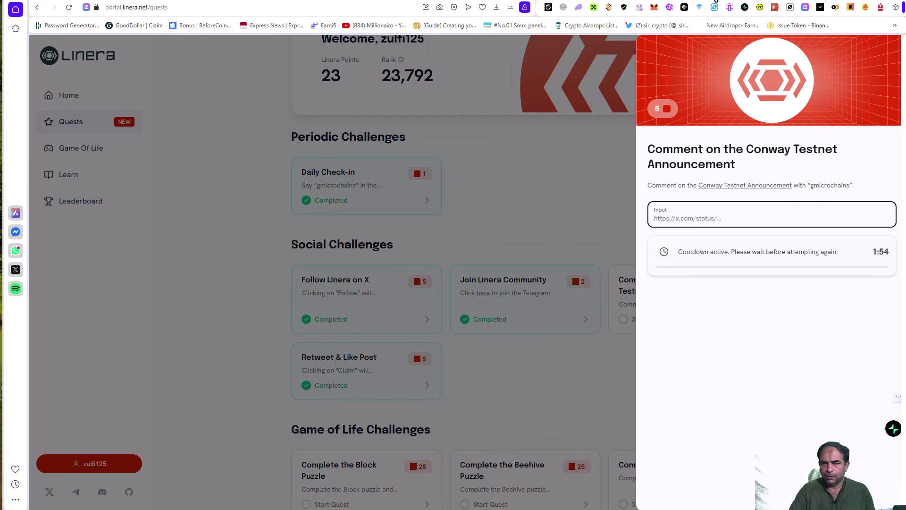
key(alt+Right)
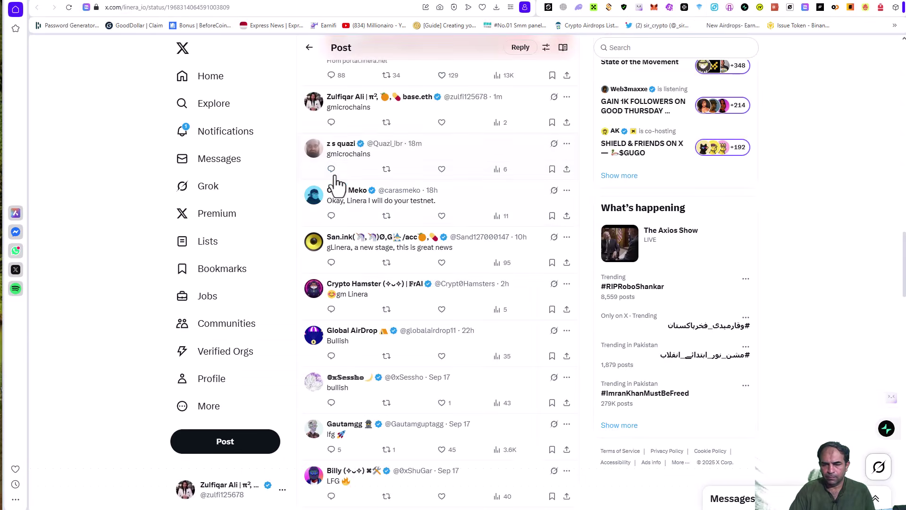
click(495, 106)
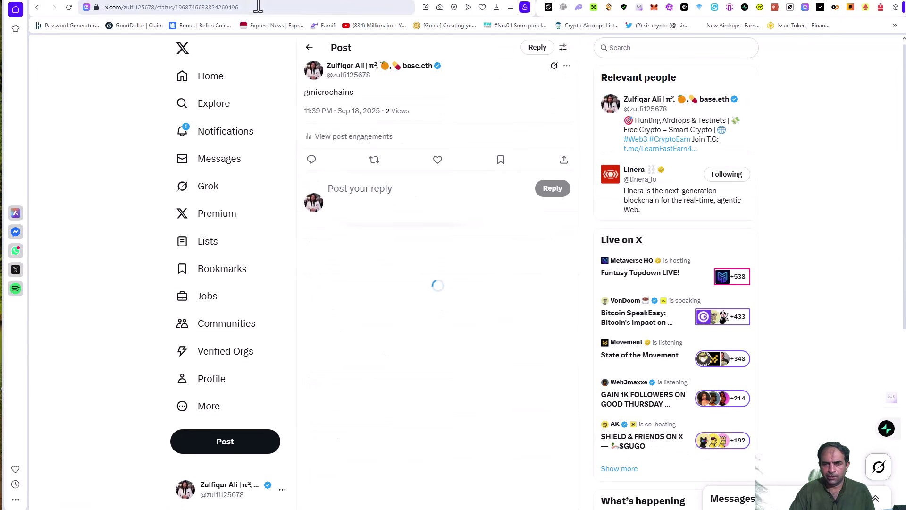
click(258, 7)
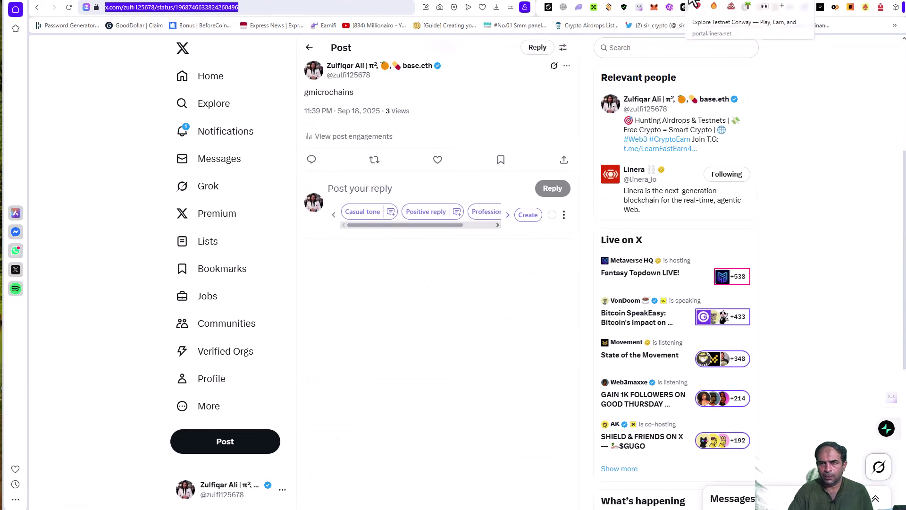
click(694, 4)
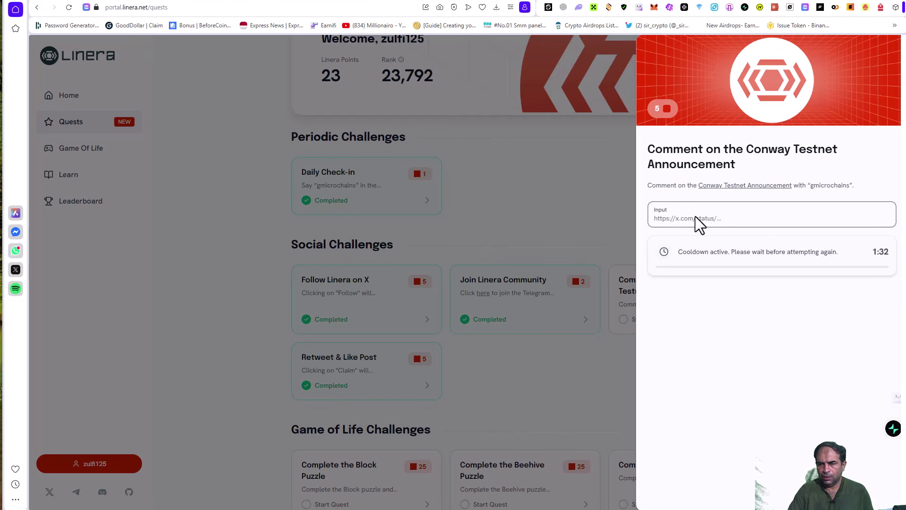
click(576, 352)
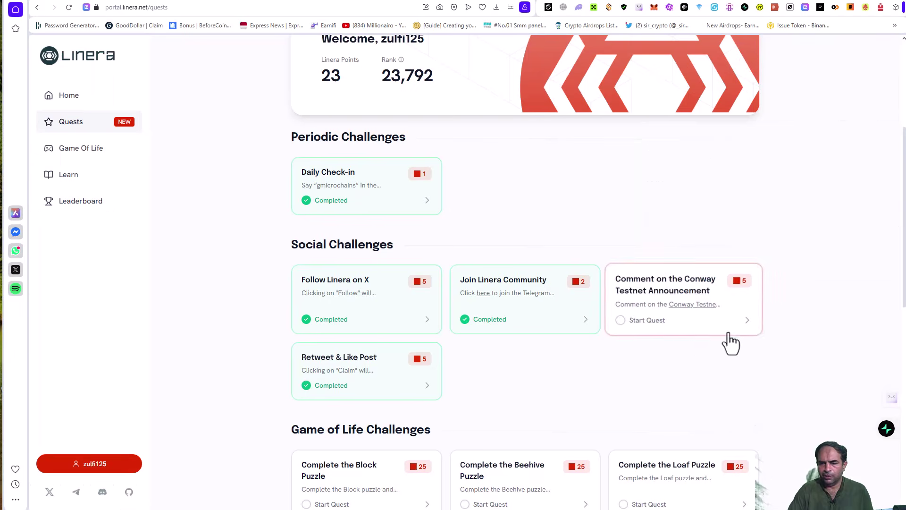
Step: Open the Complete the Block Puzzle quest and launch the Game of Life from it
scroll(428, 371, down, 5)
click(413, 272)
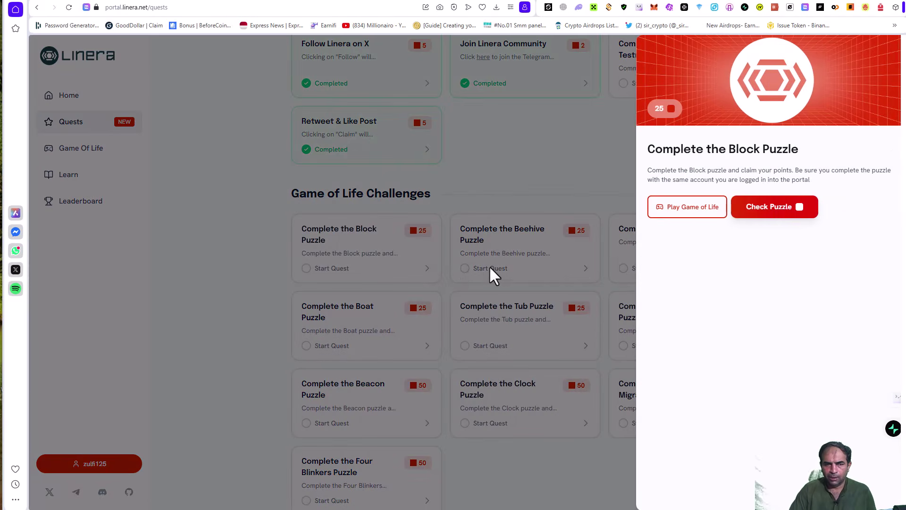
click(692, 211)
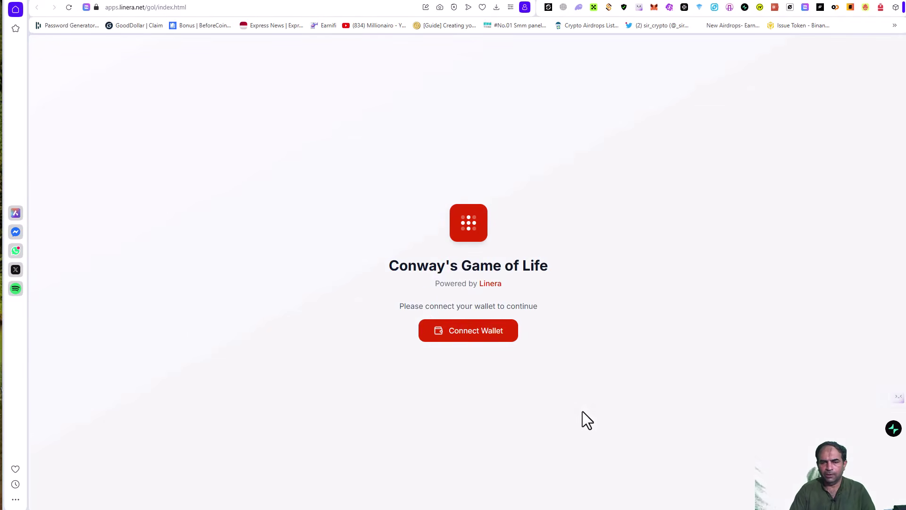
Step: Connect the MetaMask wallet to Conway's Game of Life and approve the connection and sign-in requests
click(505, 332)
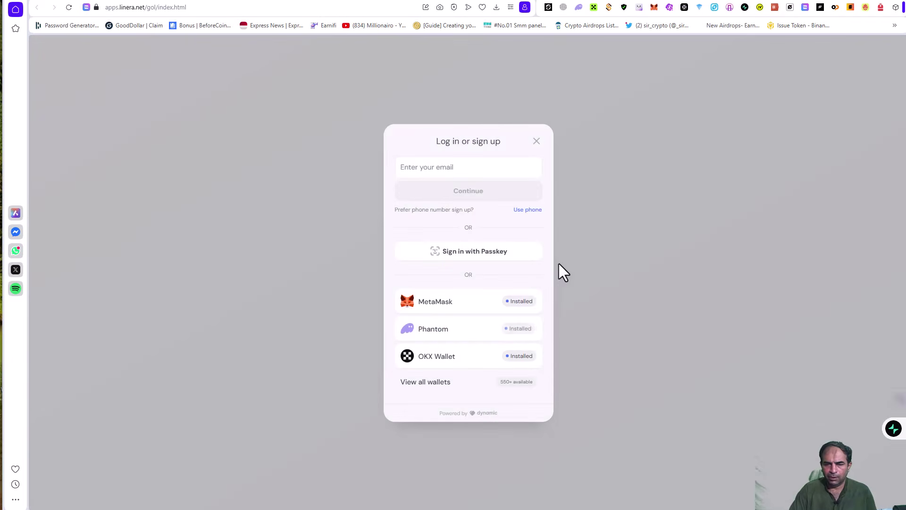
click(453, 302)
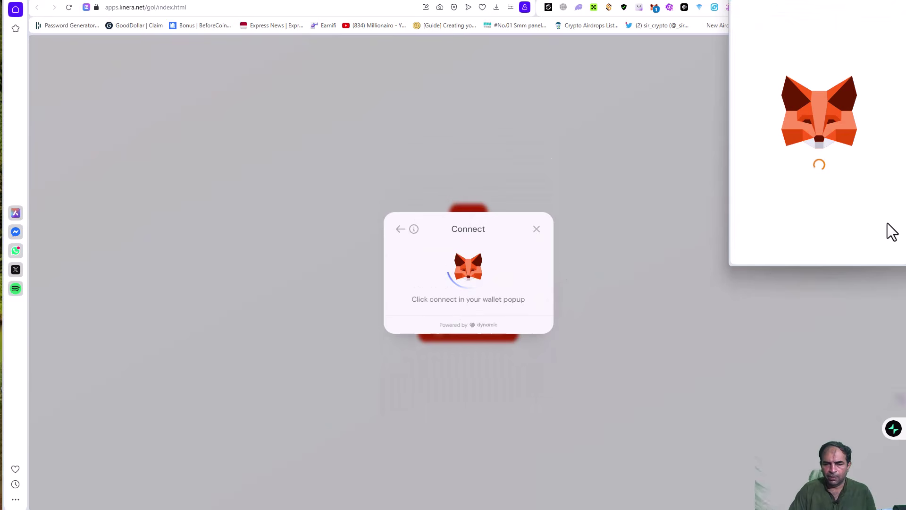
click(848, 250)
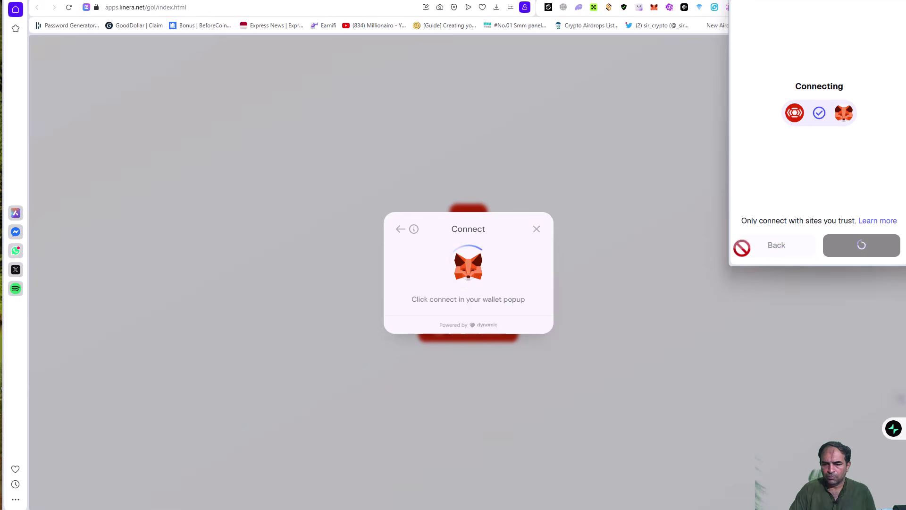
click(875, 245)
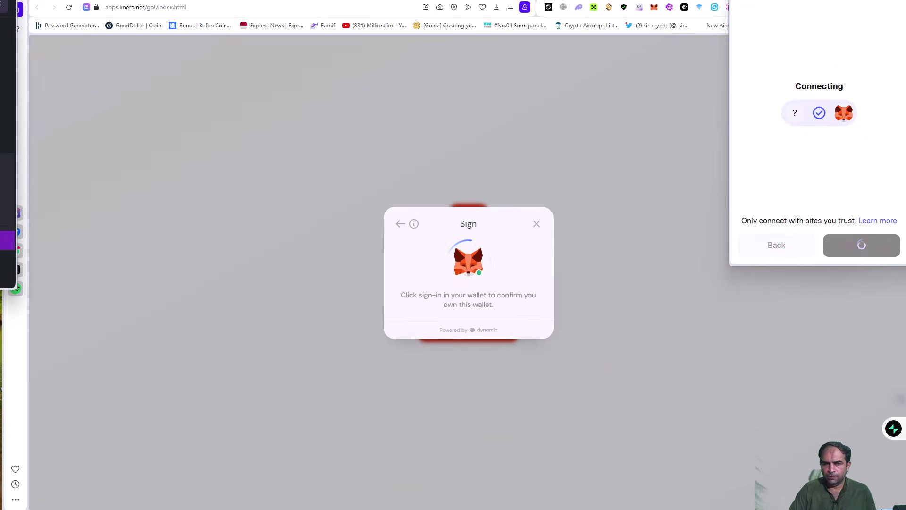
click(861, 245)
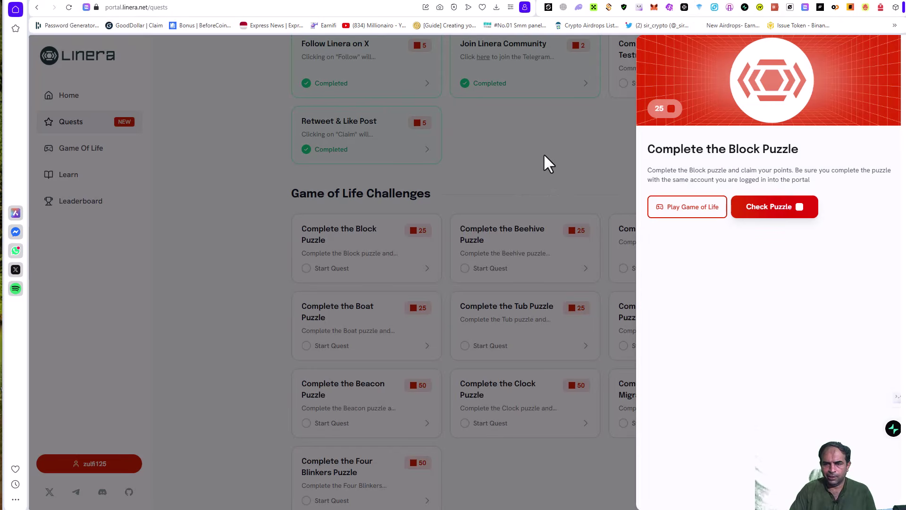
Step: Dismiss the Block Puzzle quest details on the Linera portal and view the Game Of Life page's playing instructions
click(548, 163)
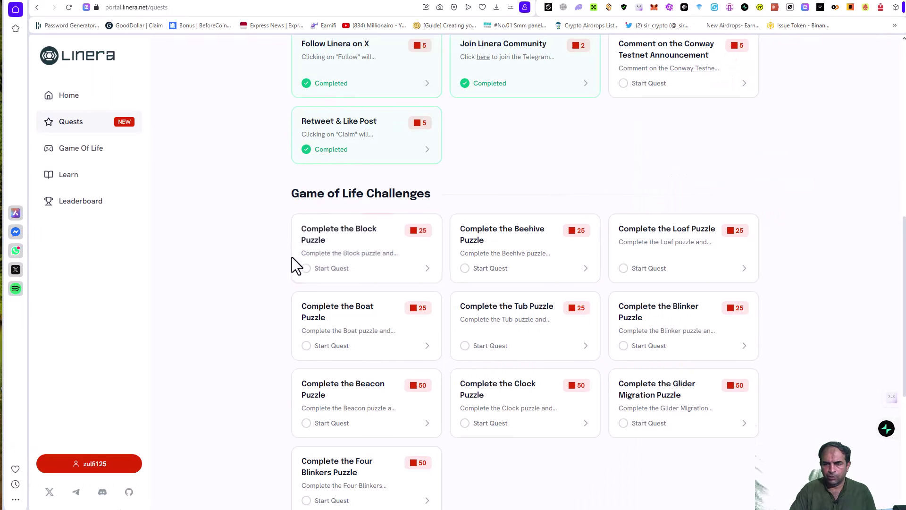
scroll(174, 273, up, 3)
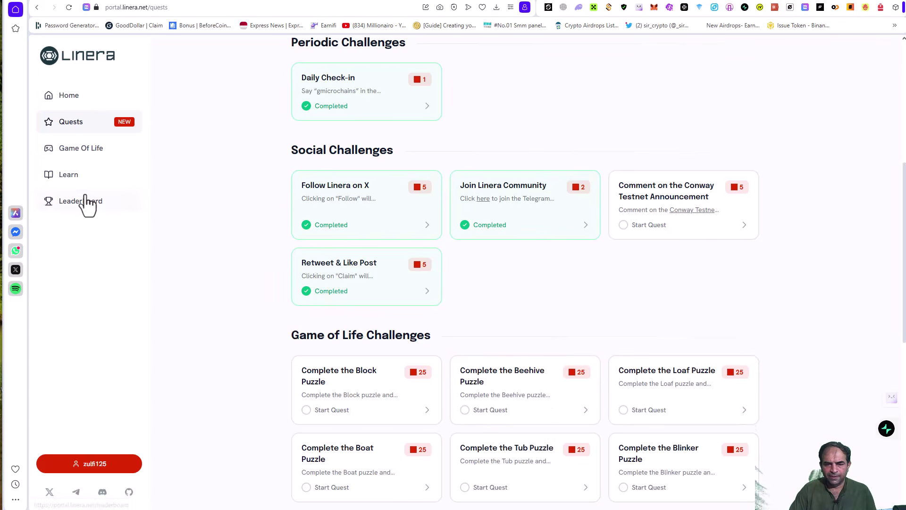
click(80, 149)
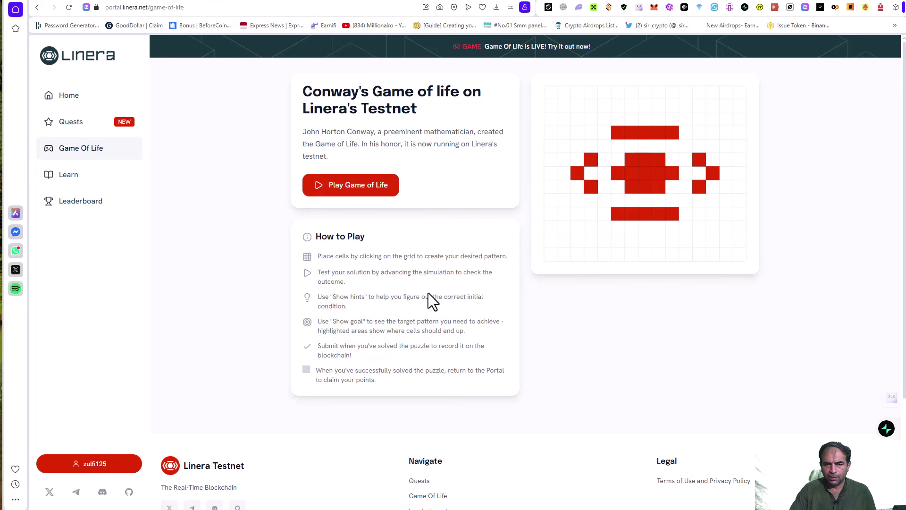
Step: Open the portal's Learn page and look through its questions, Stories and News
click(98, 176)
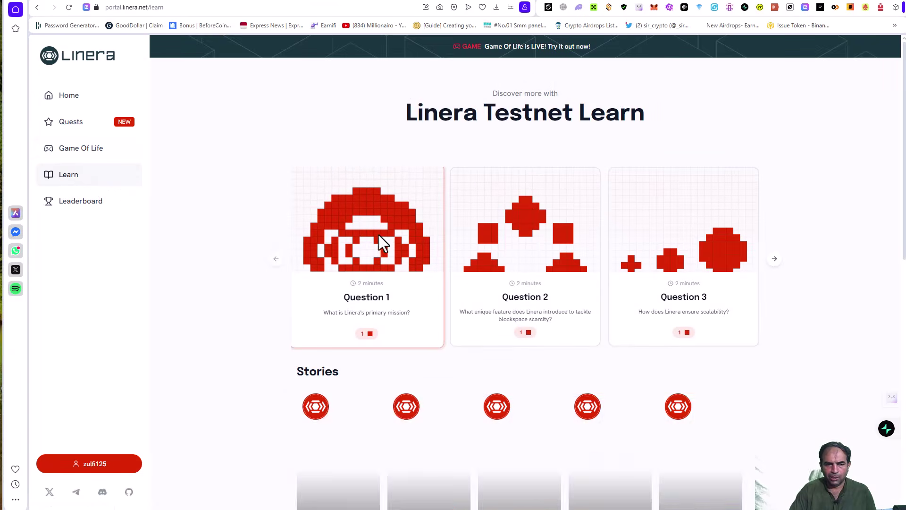
scroll(362, 296, down, 6)
scroll(336, 279, up, 4)
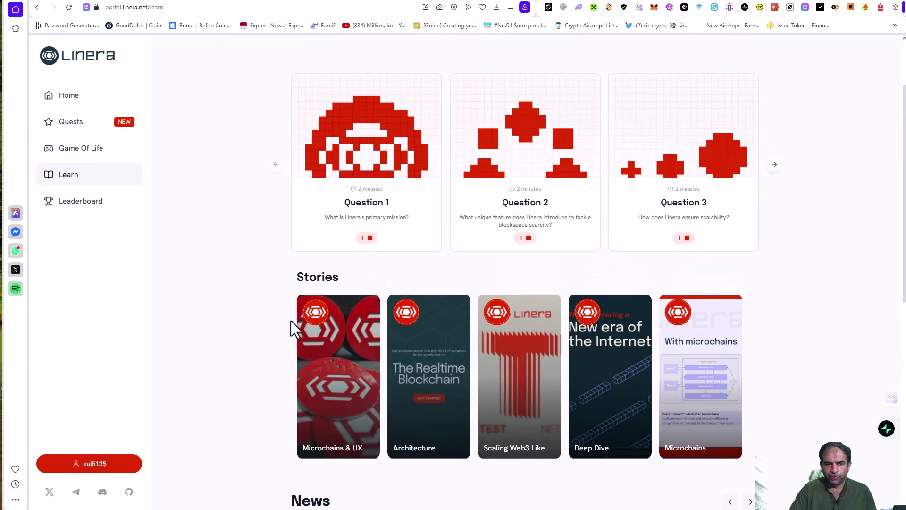
scroll(346, 321, down, 5)
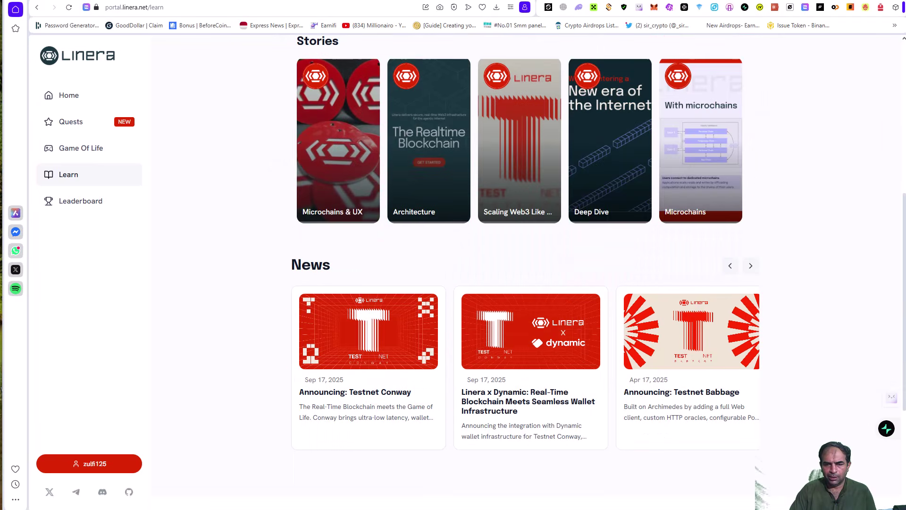
Step: View the Linera Learn QUIZ answer list in the Learn Fast Earn group on Telegram, and return to the Learn questions
key(alt+Tab)
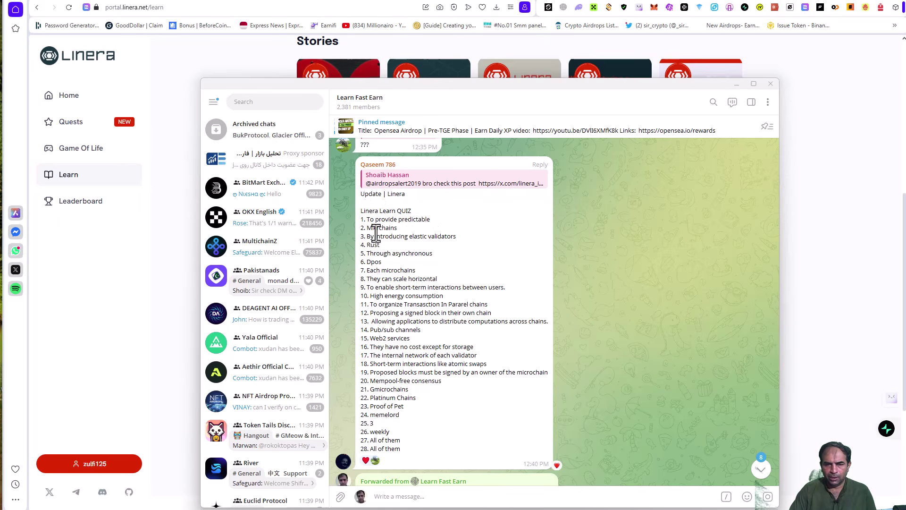
click(222, 53)
scroll(411, 228, up, 6)
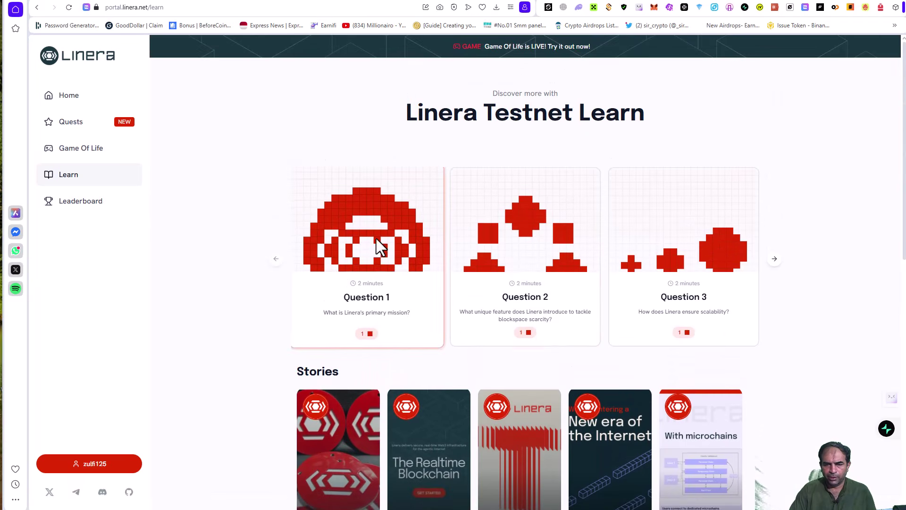
Step: Preview the introduction to Question 1, close it, and look over the rest of the Learn page
click(380, 246)
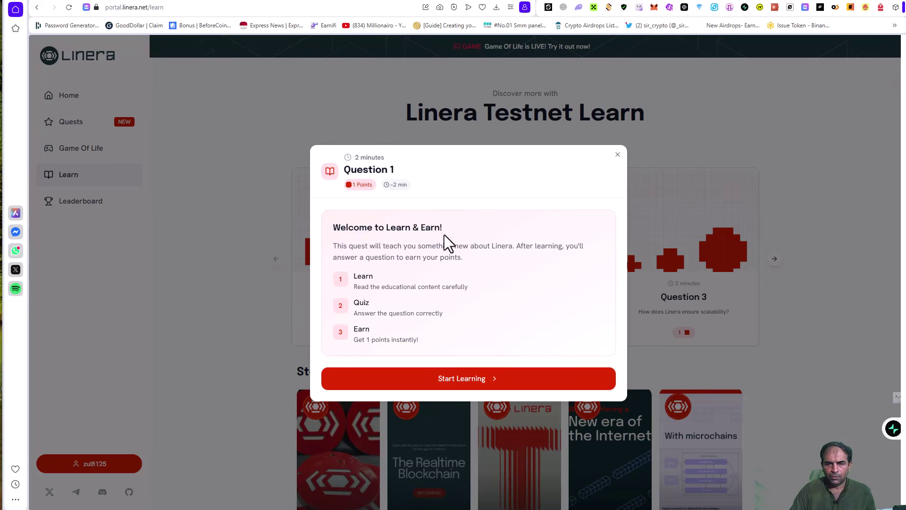
click(619, 155)
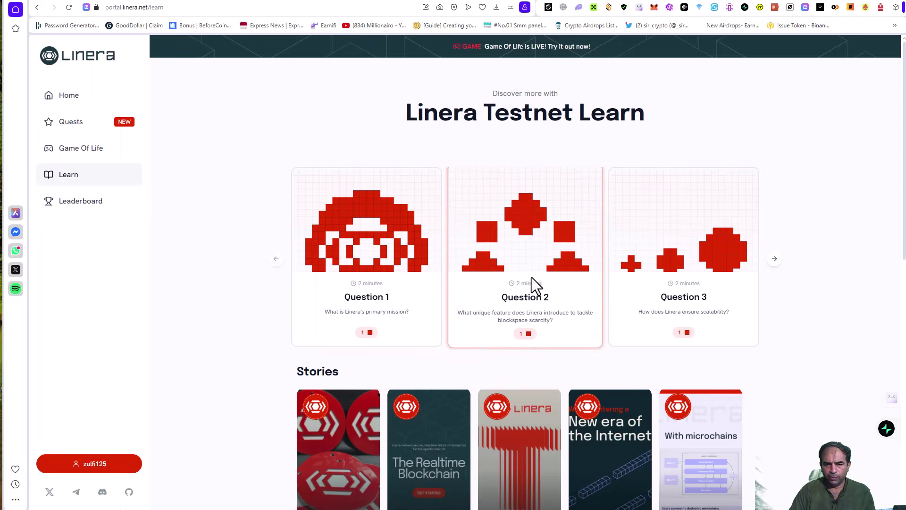
scroll(538, 309, down, 4)
scroll(539, 312, down, 7)
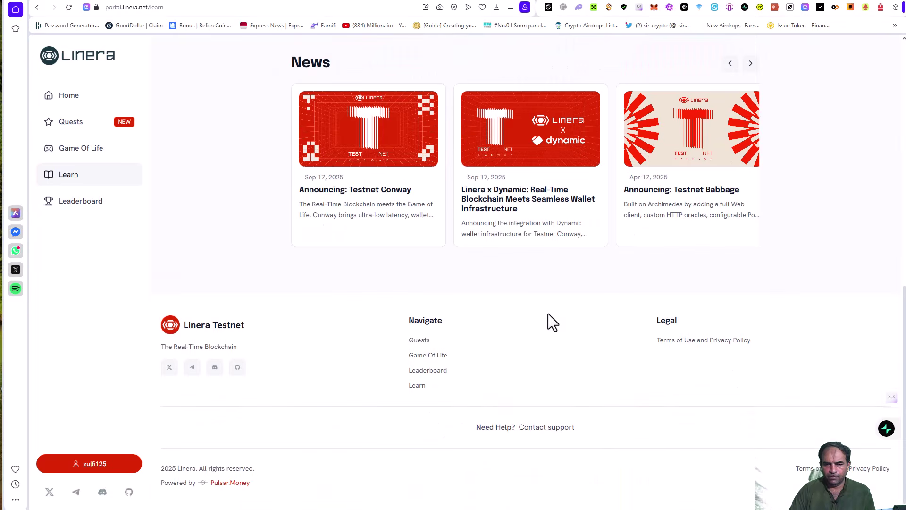
scroll(548, 314, up, 11)
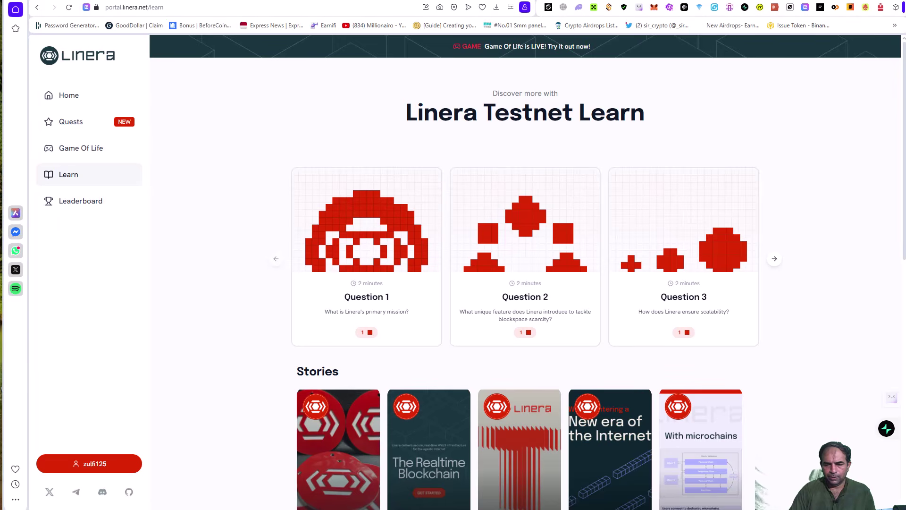
Step: Start the Question 1 quiz and compare its options with the Linera Learn QUIZ answer list in the Telegram group
click(364, 246)
click(483, 377)
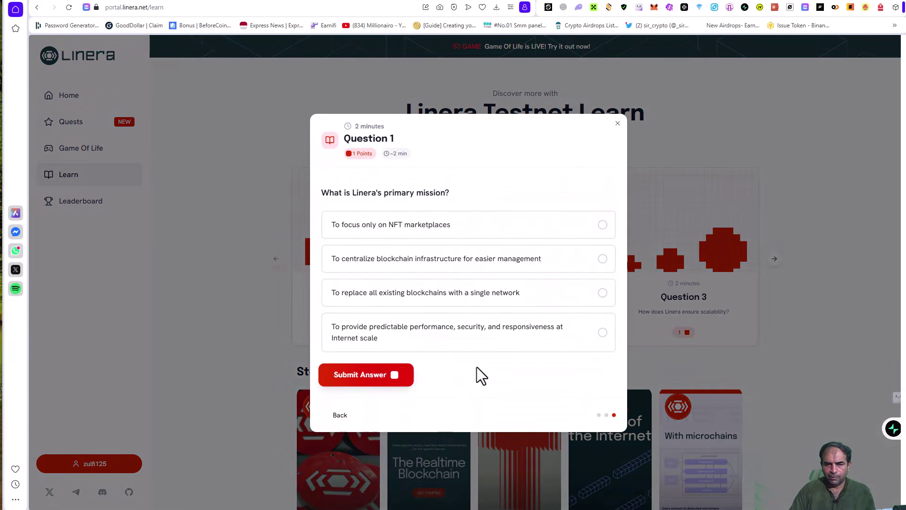
key(alt+Tab)
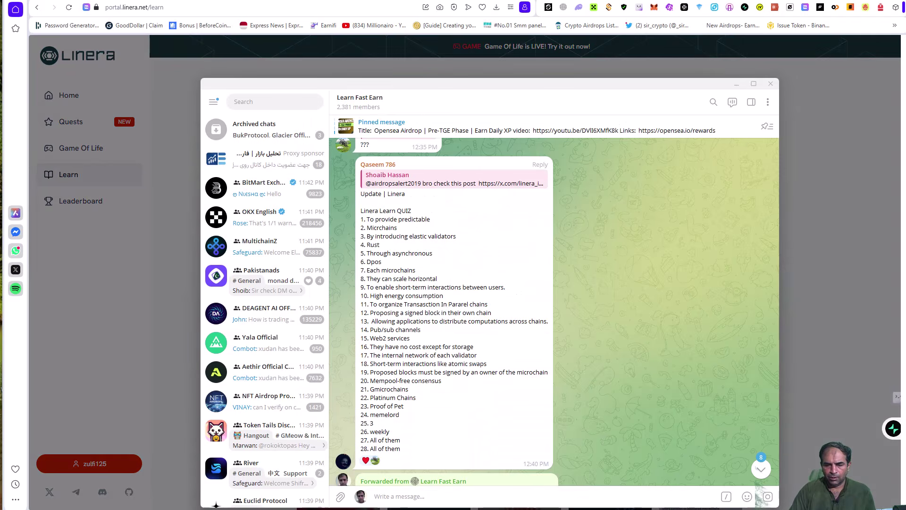
key(alt+Tab)
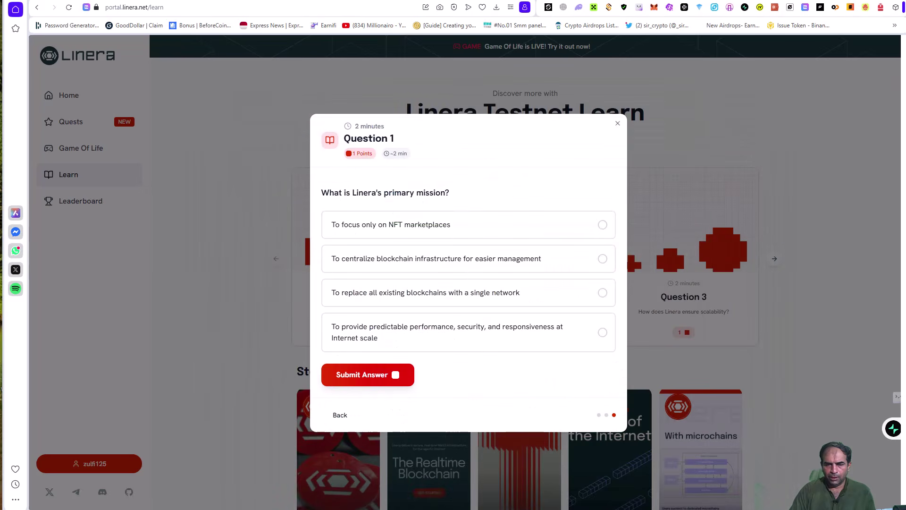
key(alt+Tab)
key(alt+Tab)
key(alt+Tab)
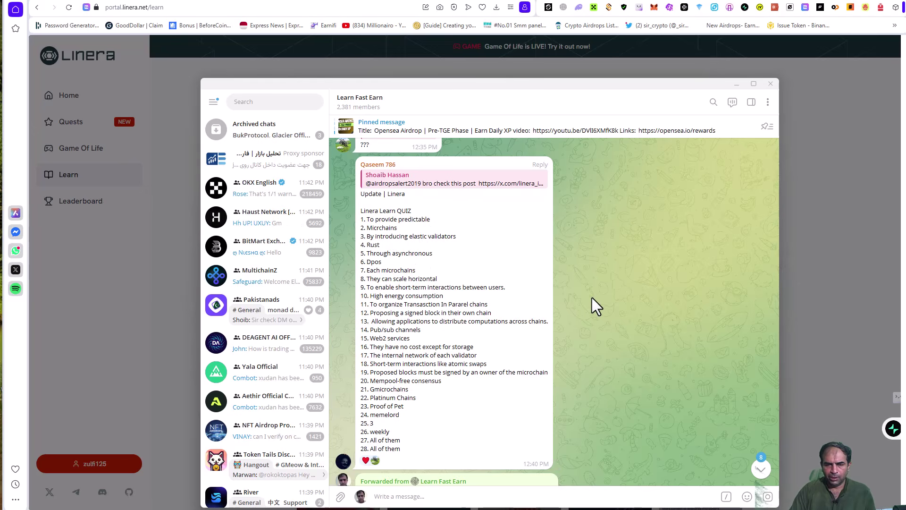
Step: Return from Telegram to the Question 1 quiz and close it without submitting an answer
click(739, 84)
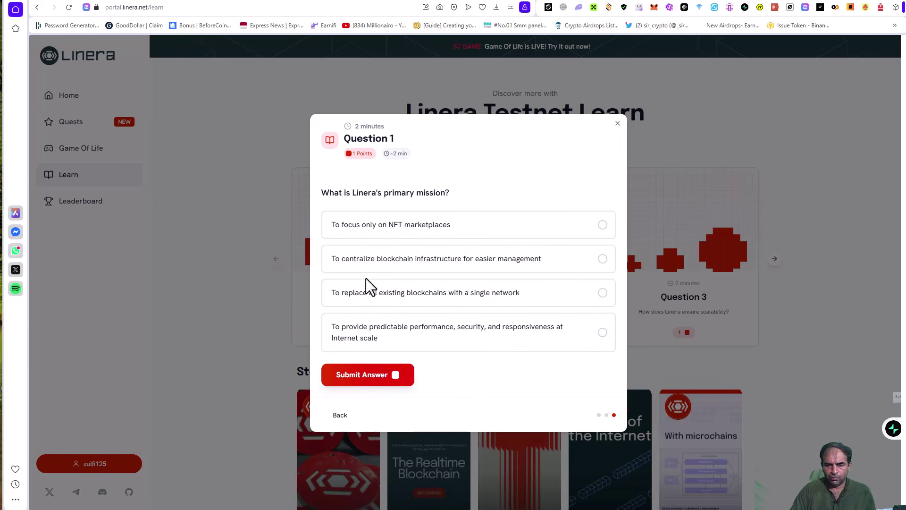
click(340, 415)
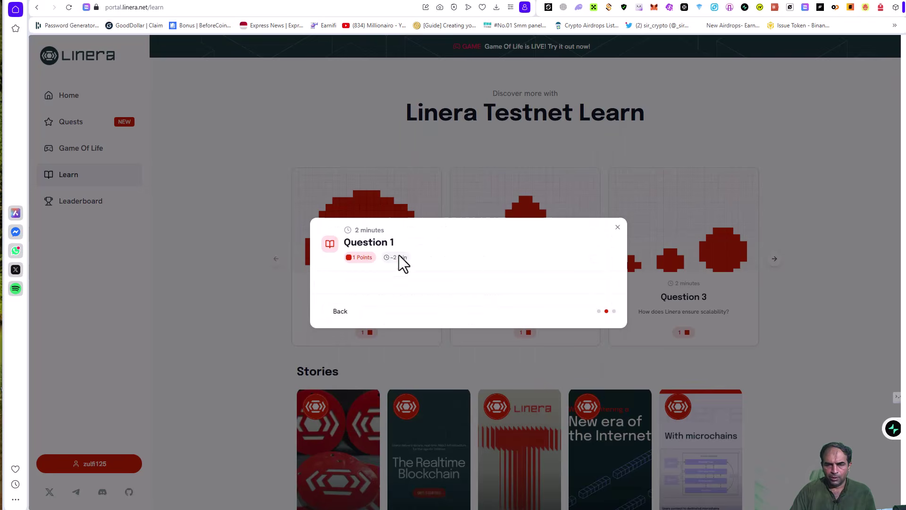
click(617, 227)
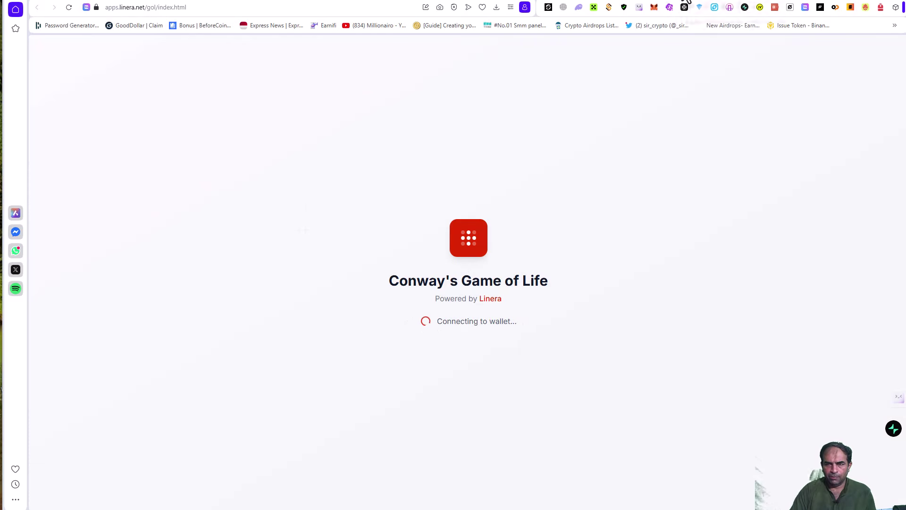
Step: Open the portal's Game of Life page, try to launch the game, and return to the portal
key(ctrl+w)
click(70, 150)
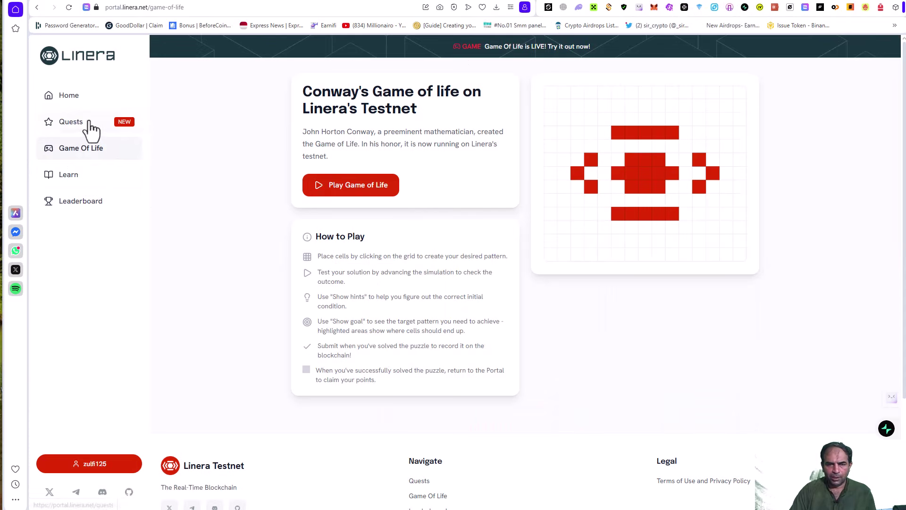
click(364, 189)
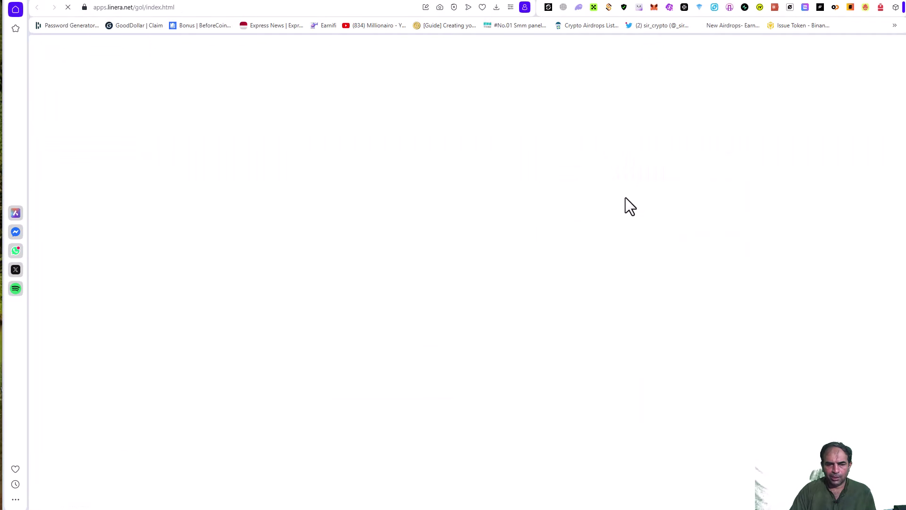
key(ctrl+w)
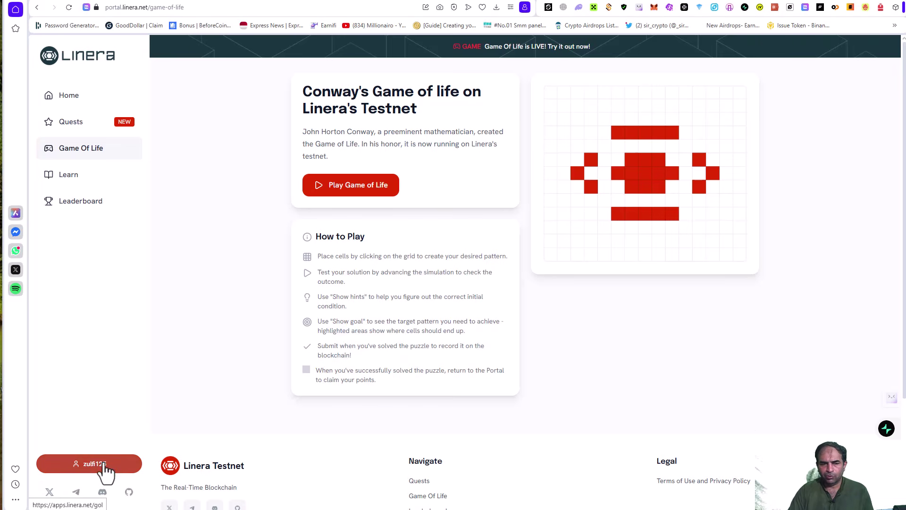
Step: View the linked accounts in the portal's Account Settings, and check whether Conway's Game of Life has connected to the wallet
click(89, 464)
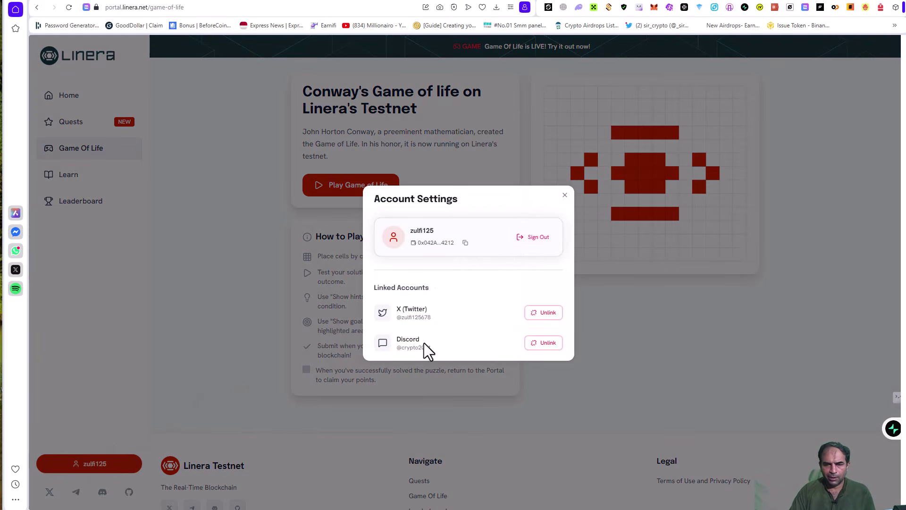
click(564, 196)
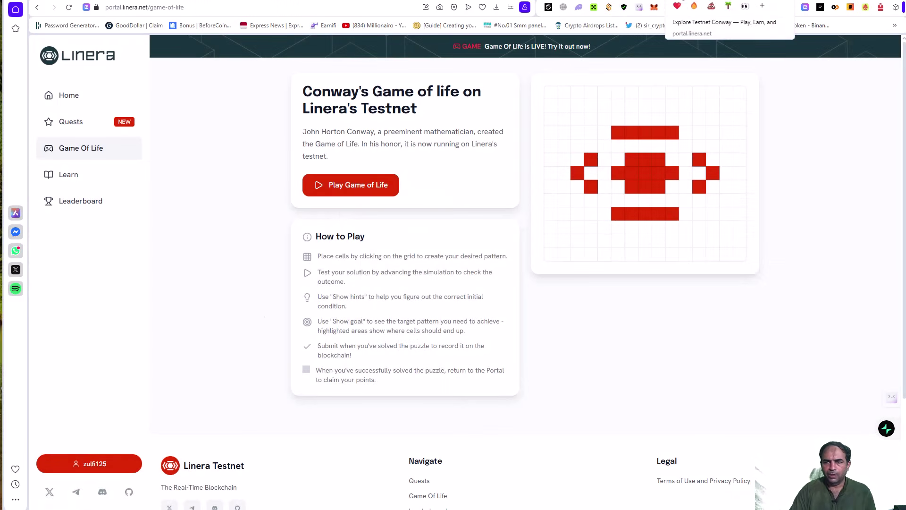
click(670, 6)
click(699, 47)
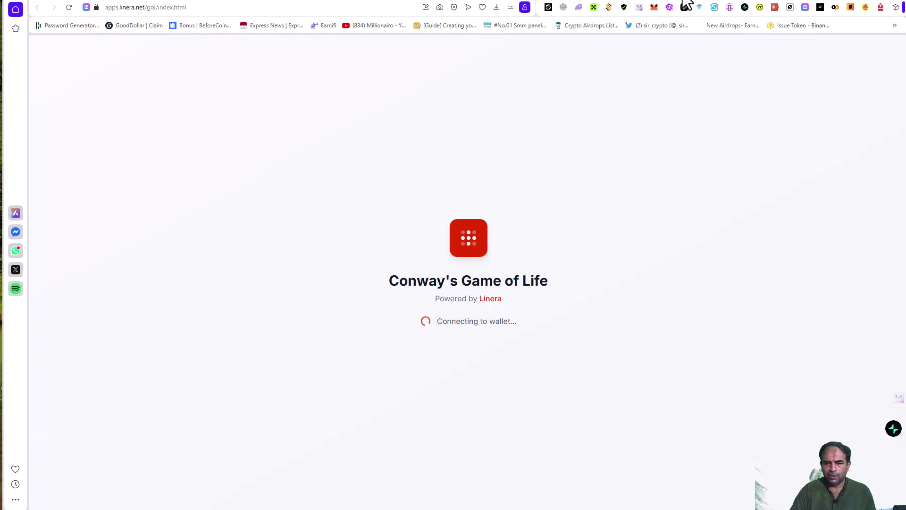
key(ctrl+w)
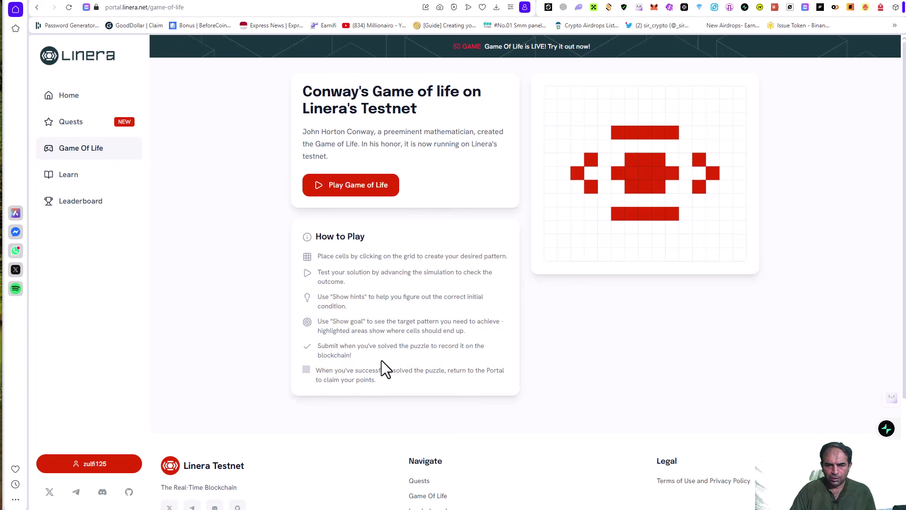
Step: Claim the Comment on the Conway Testnet Announcement quest by submitting the link to the "gmicrochains" reply on X
click(73, 176)
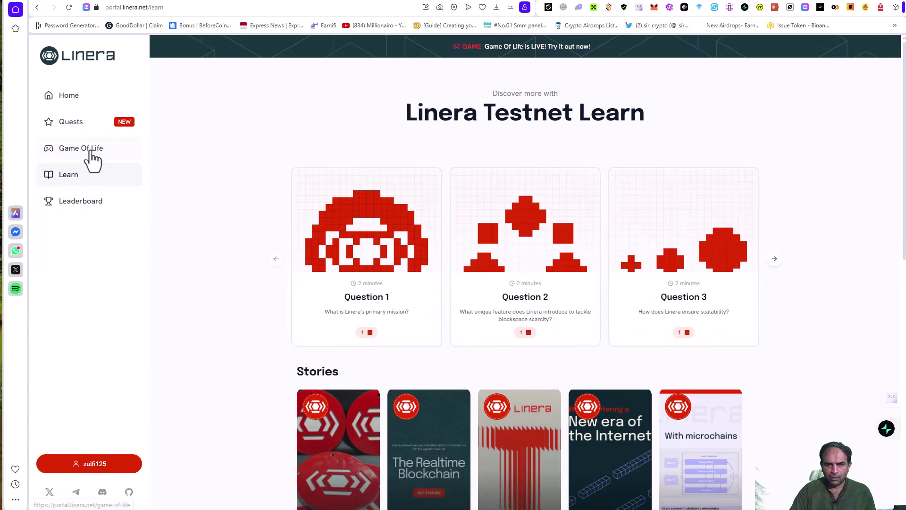
click(89, 151)
click(77, 124)
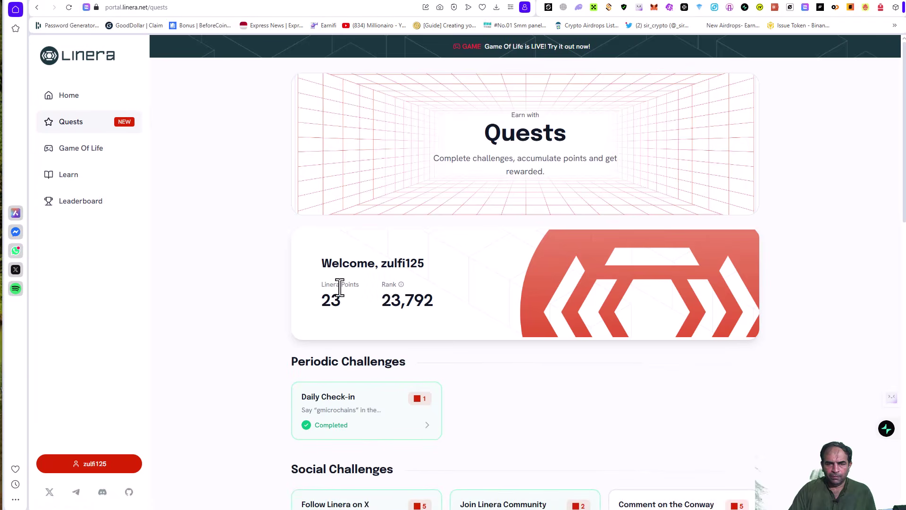
scroll(572, 350, down, 7)
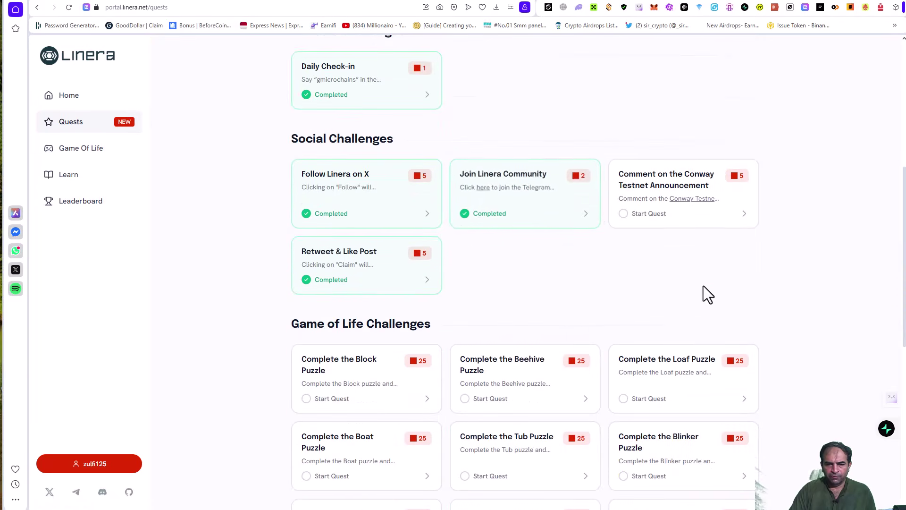
click(662, 217)
key(ctrl+Tab)
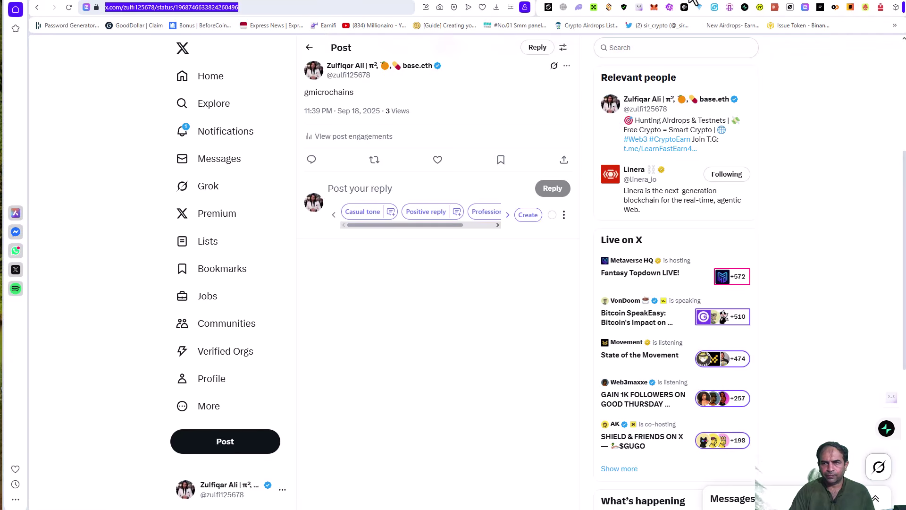
key(ctrl+Tab)
click(714, 2)
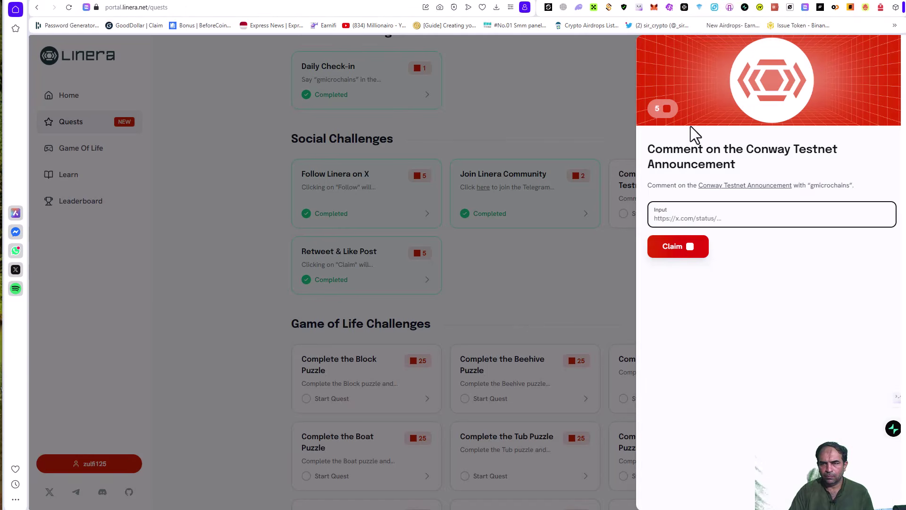
click(712, 207)
key(ctrl+v)
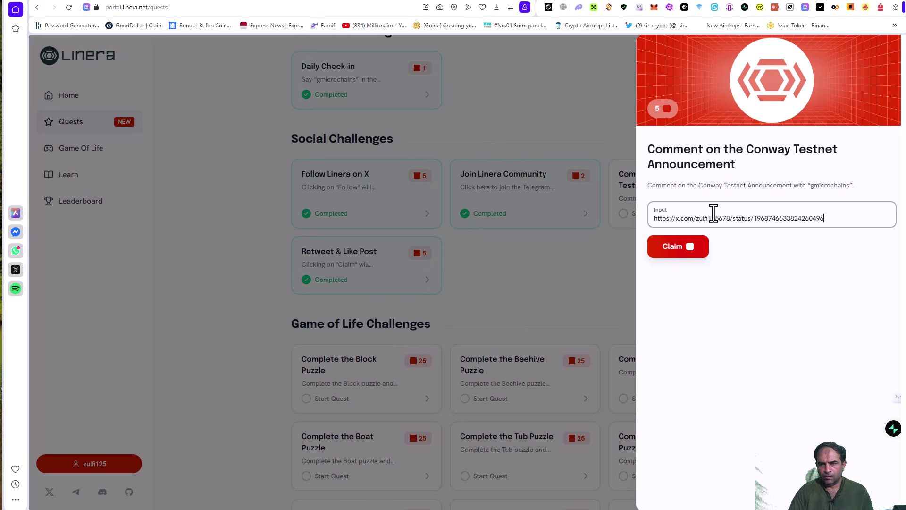
click(672, 250)
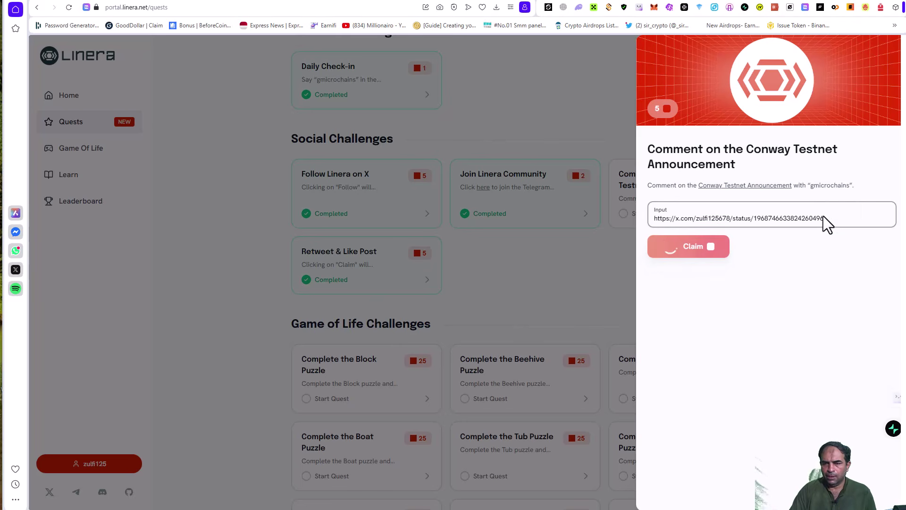
click(568, 270)
Step: Review the Linera Points, rank, Social Challenges and Game of Life Challenges on the Quests page
scroll(484, 273, up, 4)
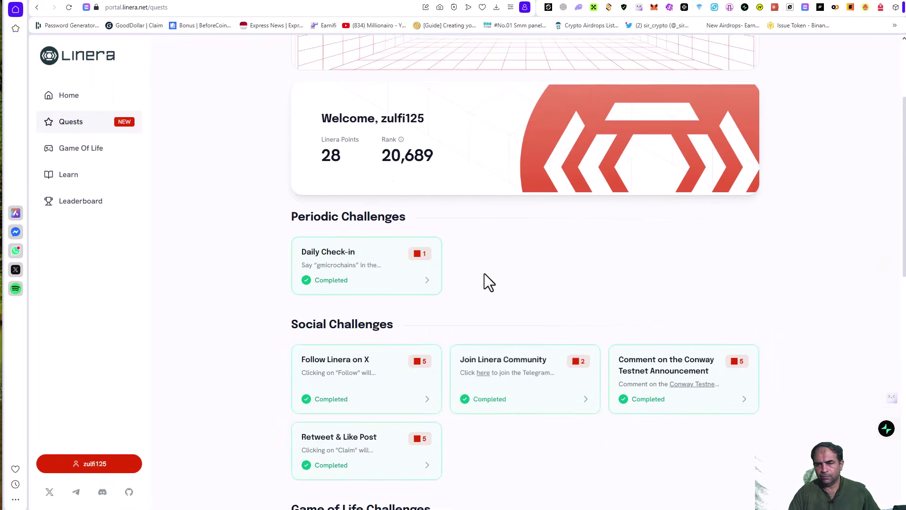
scroll(461, 297, down, 8)
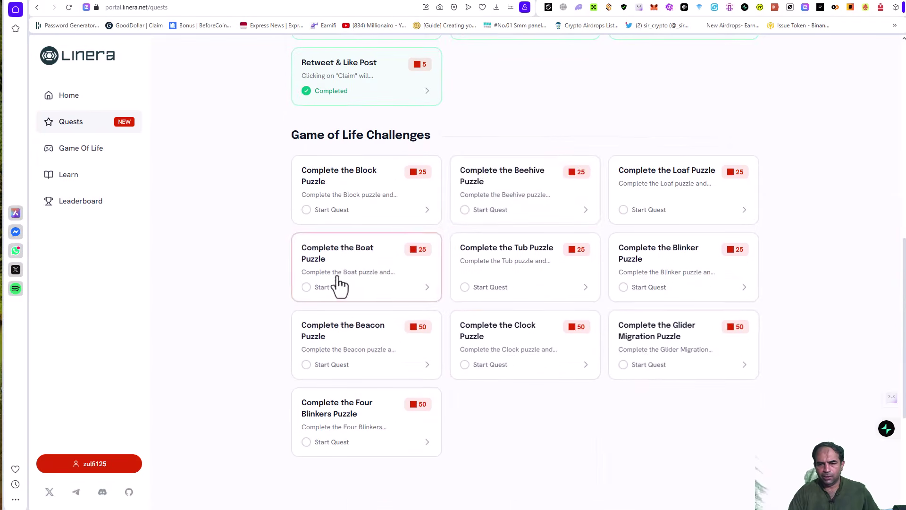
scroll(87, 184, up, 4)
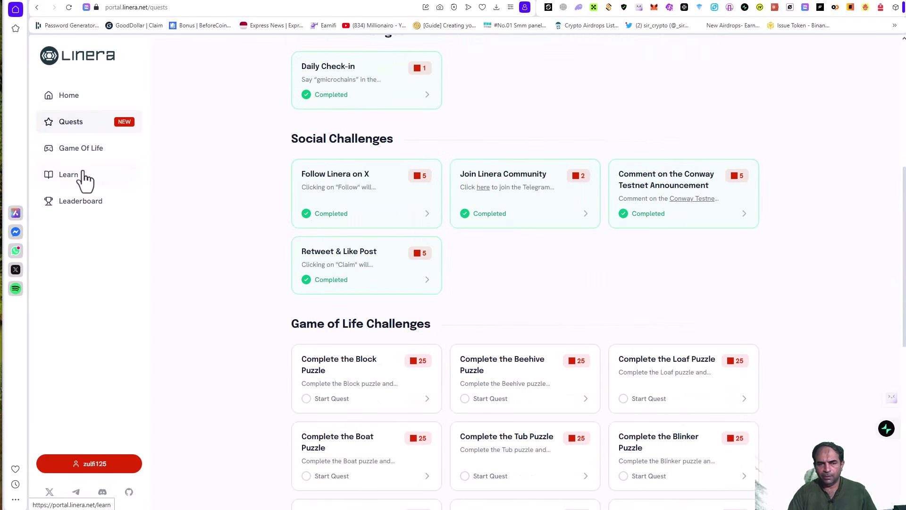
Step: Try reloading Conway's Game of Life while it connects, and return to the Quests page
click(669, 7)
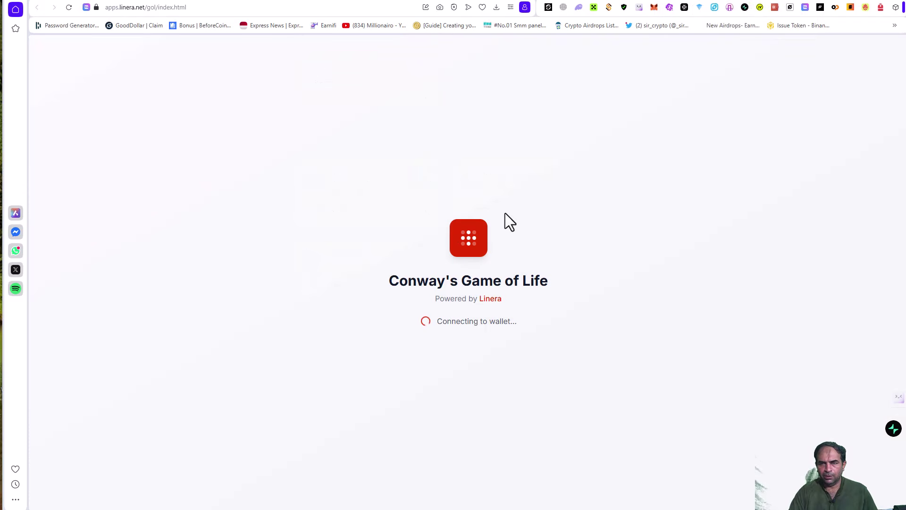
click(354, 6)
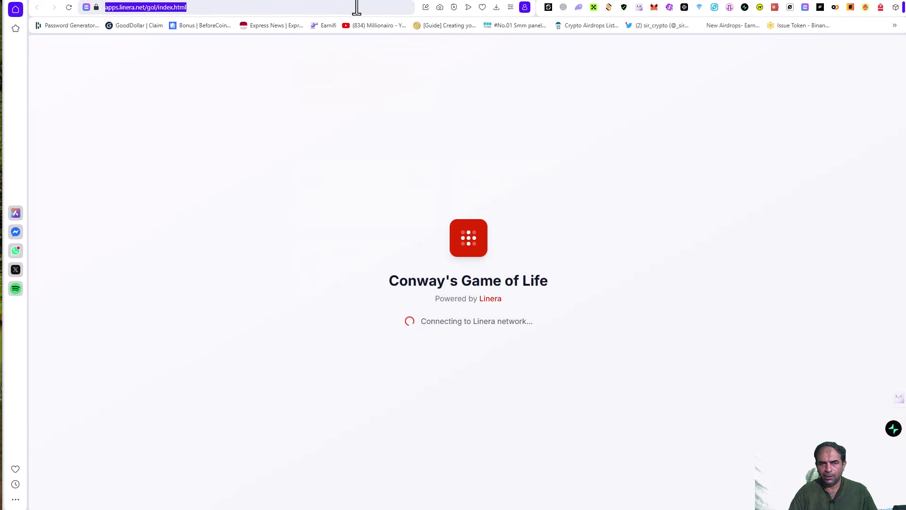
key(Return)
key(alt+Left)
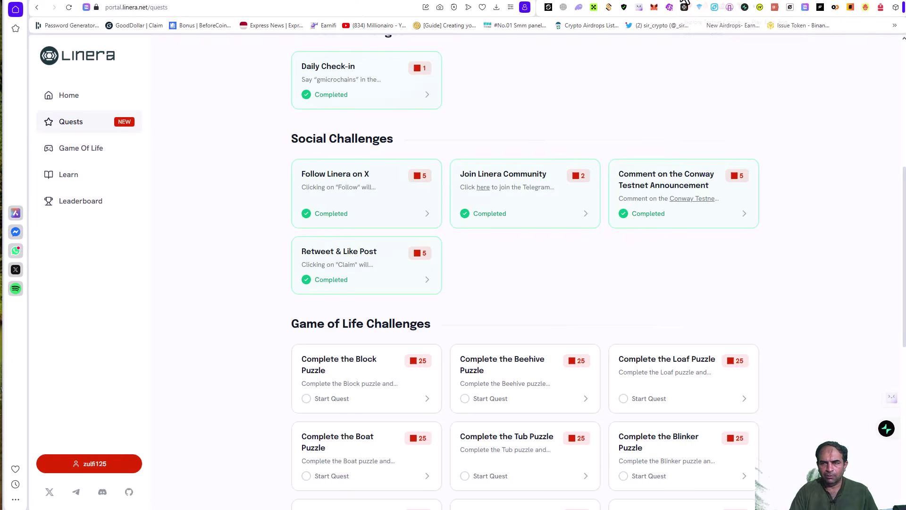
Step: Open the Complete the Beehive Puzzle quest, try to launch the game from it, and return to the quests
scroll(549, 351, down, 1)
click(571, 265)
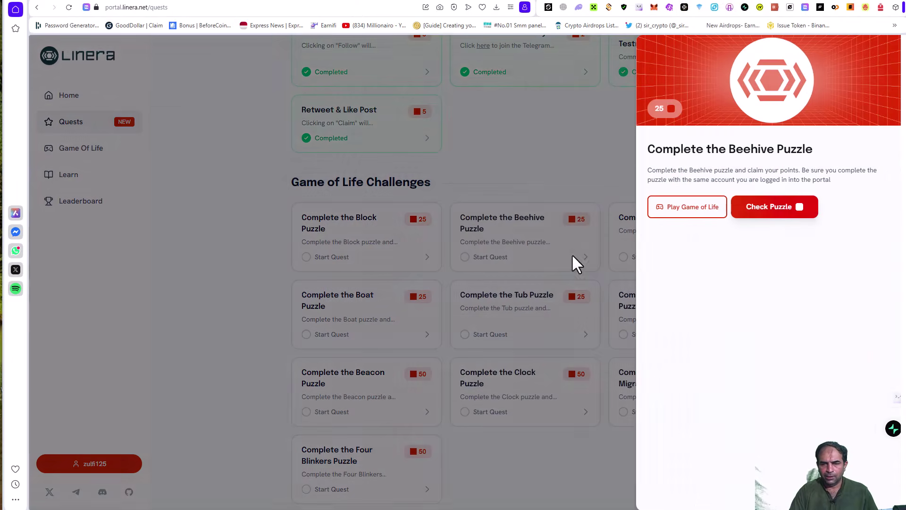
click(690, 207)
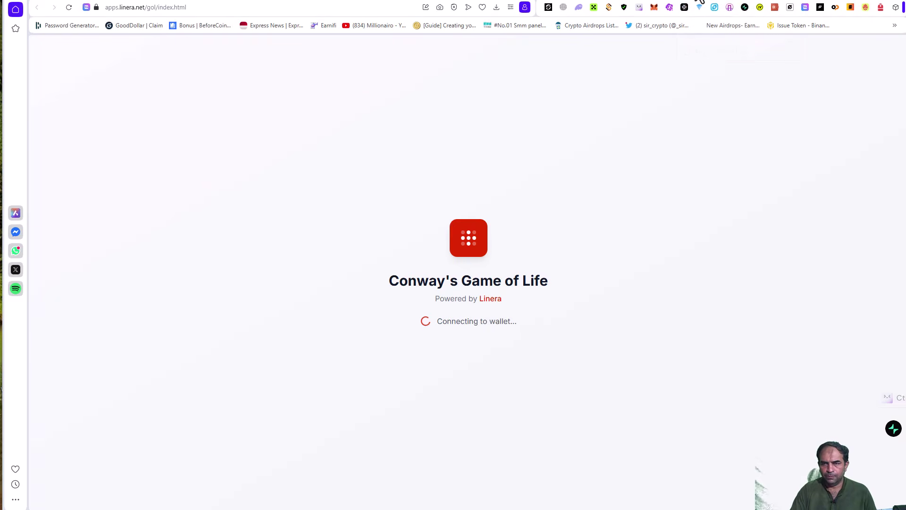
key(ctrl+w)
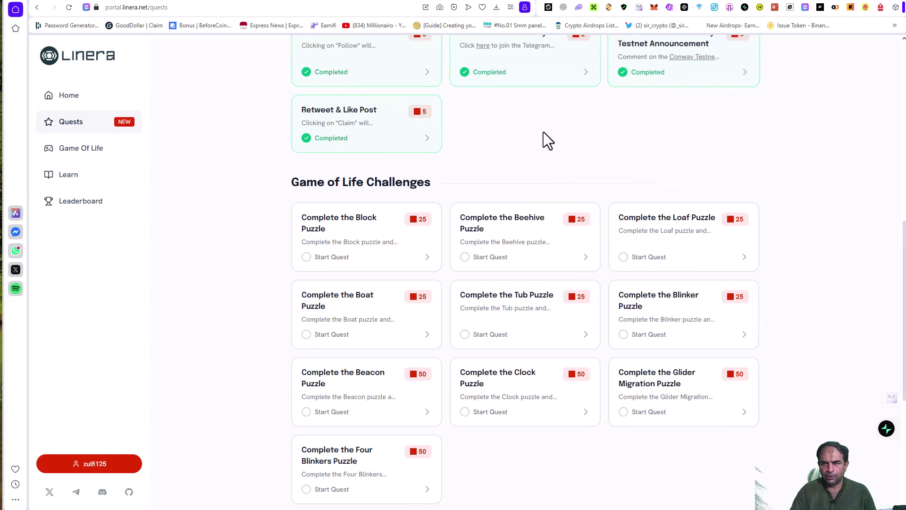
Step: Check the completed questions on the Learn page and consult the Linera Learn QUIZ answer list in the Telegram group
scroll(400, 384, up, 10)
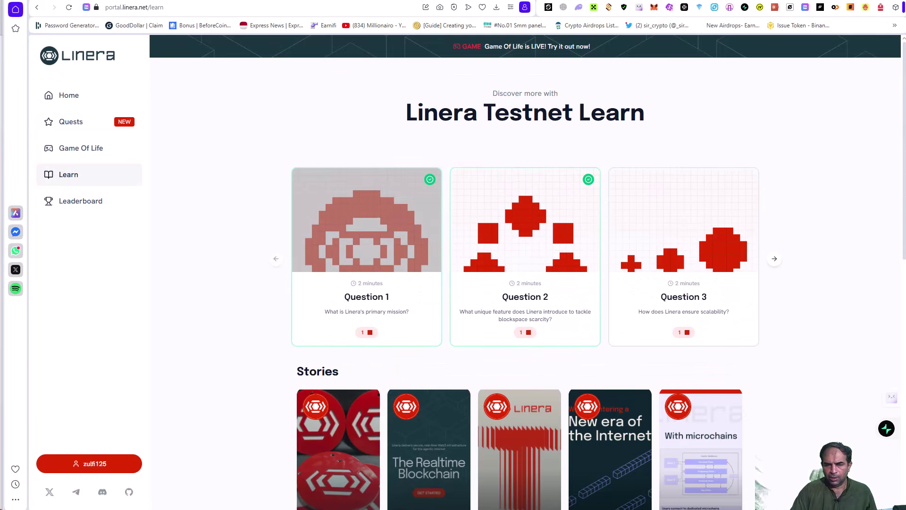
key(alt+Tab)
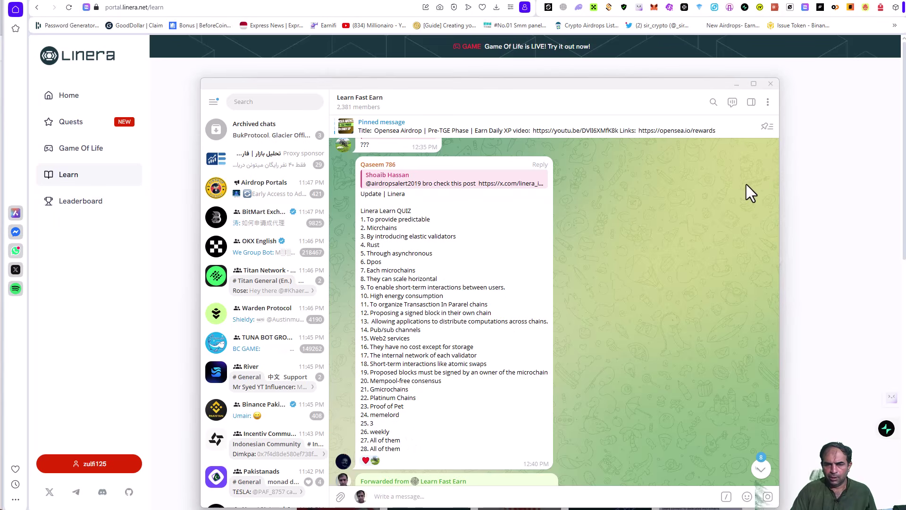
click(798, 184)
click(371, 293)
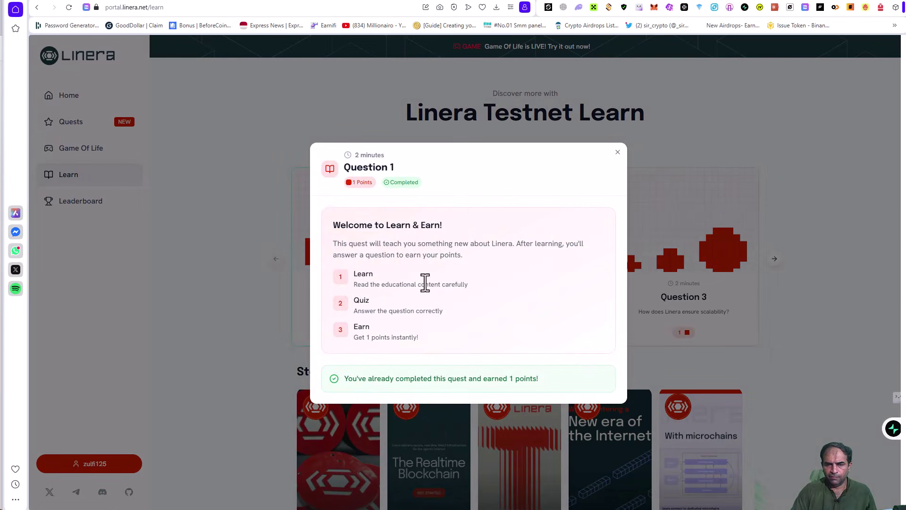
click(618, 153)
click(486, 289)
key(alt+Tab)
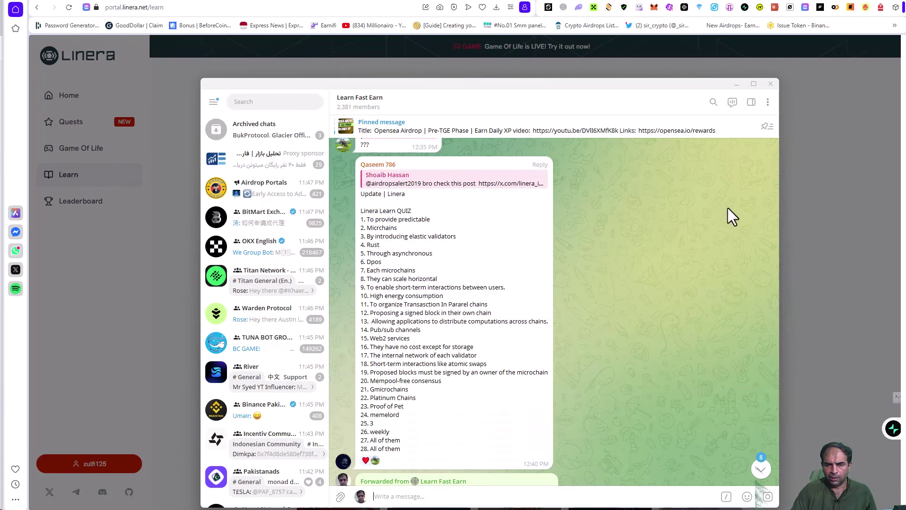
click(792, 245)
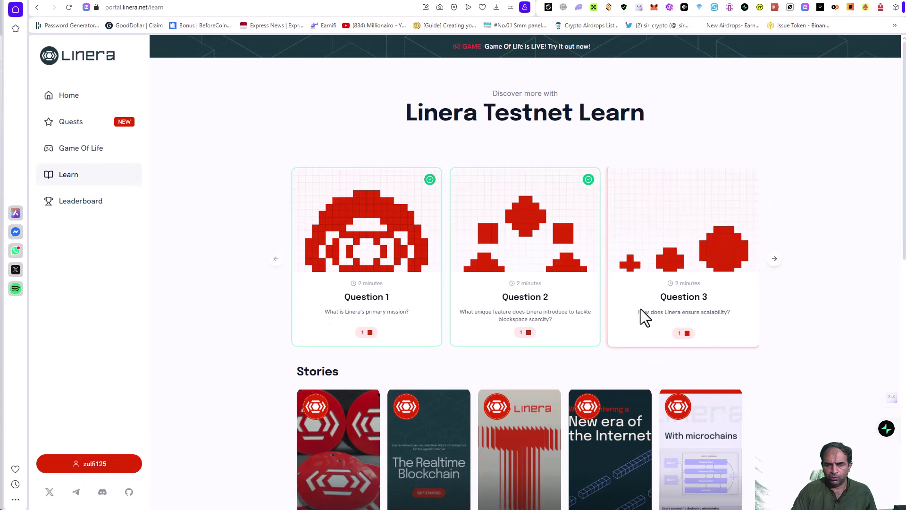
Step: Submit "By introducing elastic validators that can process many chains in parallel" as the answer to Question 3 in the Learn quiz
click(690, 274)
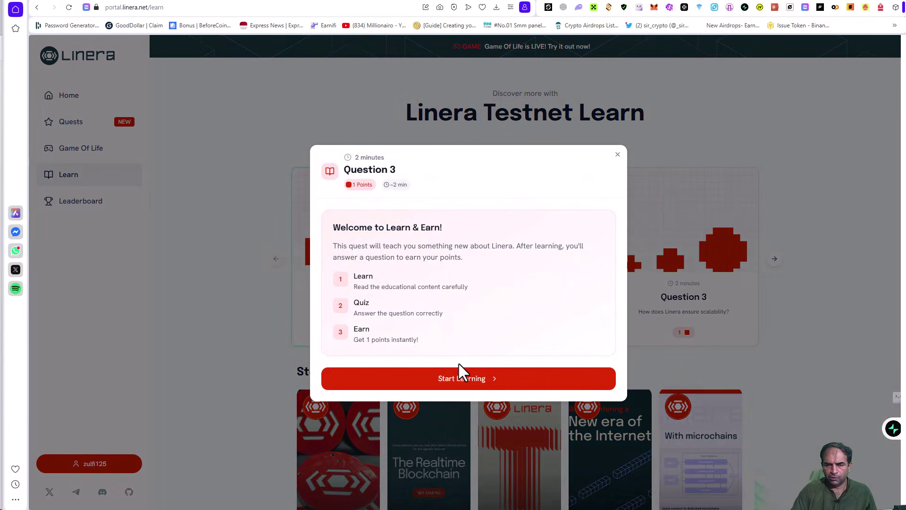
click(460, 377)
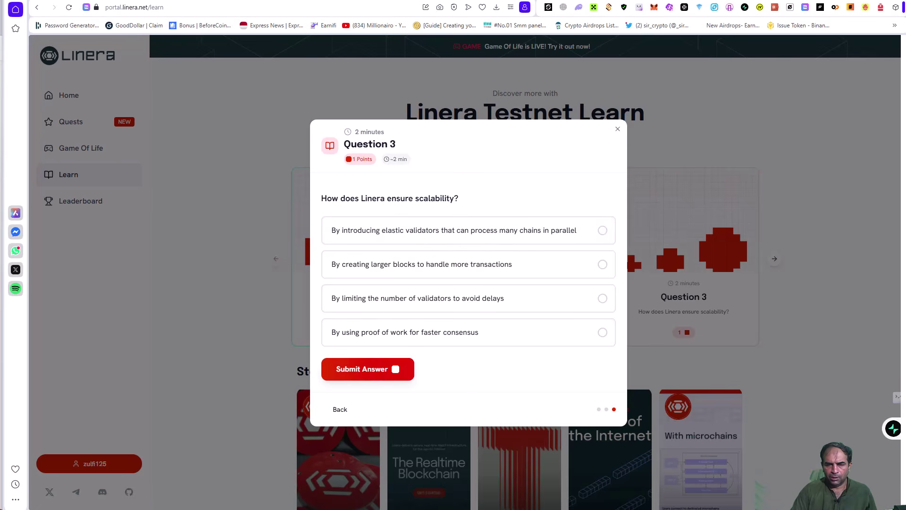
click(412, 240)
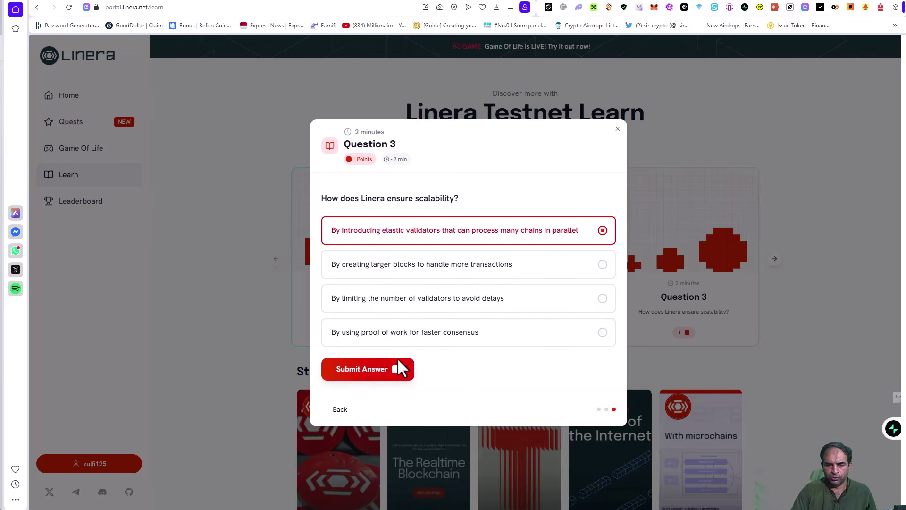
click(384, 377)
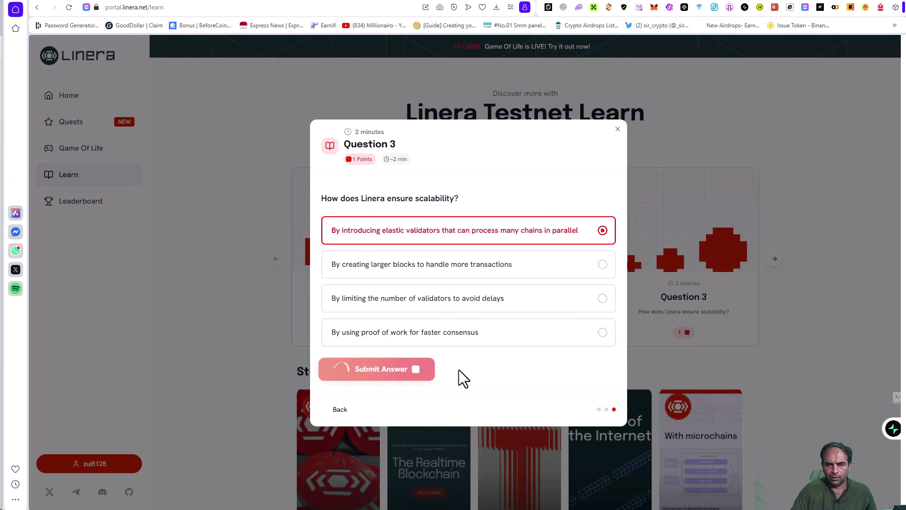
Step: Close Question 3, browse the Learn quiz cards through Question 28, and go back to Question 4
click(618, 123)
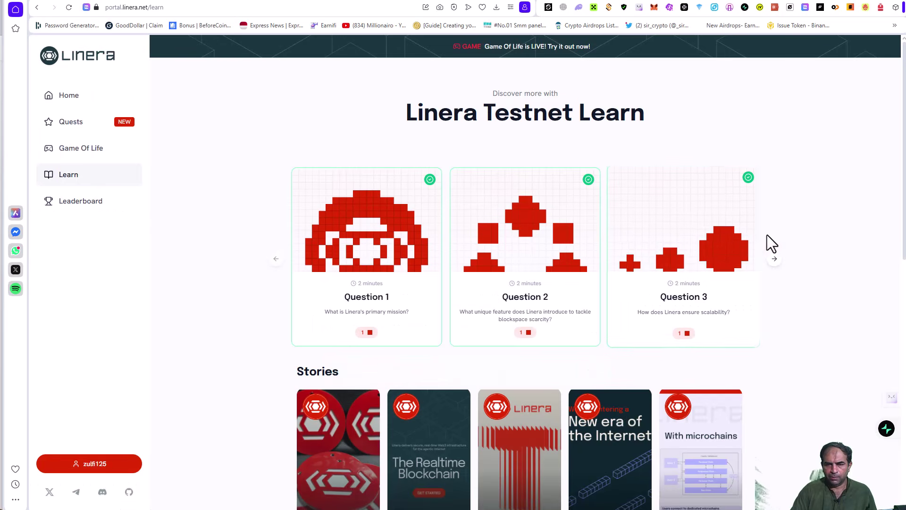
click(774, 260)
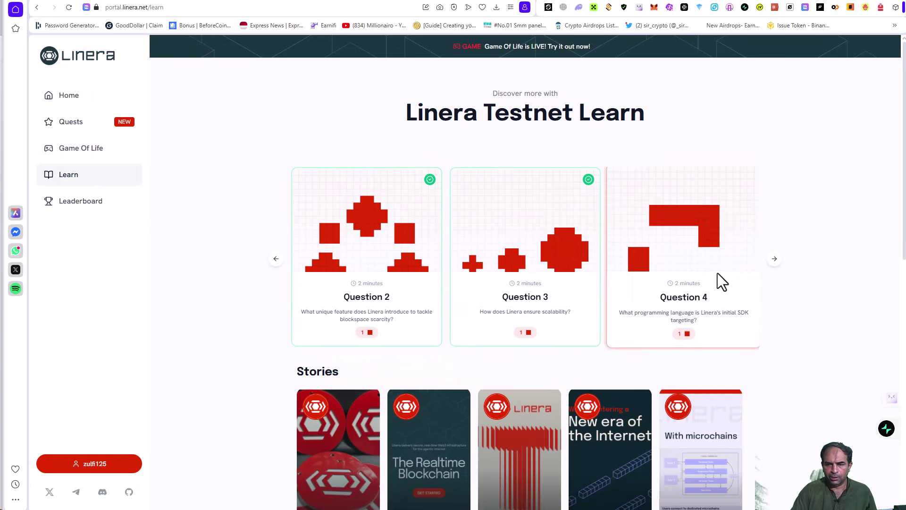
click(775, 259)
click(775, 259)
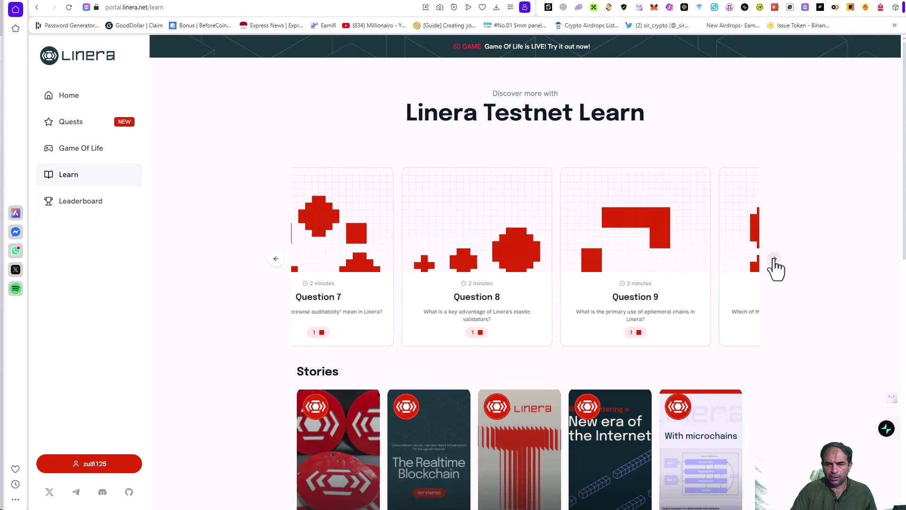
click(774, 259)
click(775, 259)
click(774, 259)
click(774, 260)
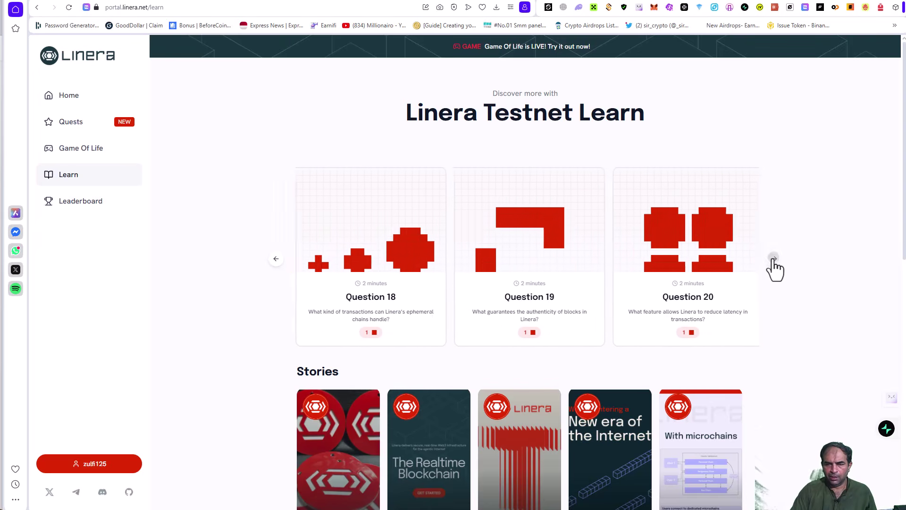
click(775, 259)
click(774, 259)
click(774, 260)
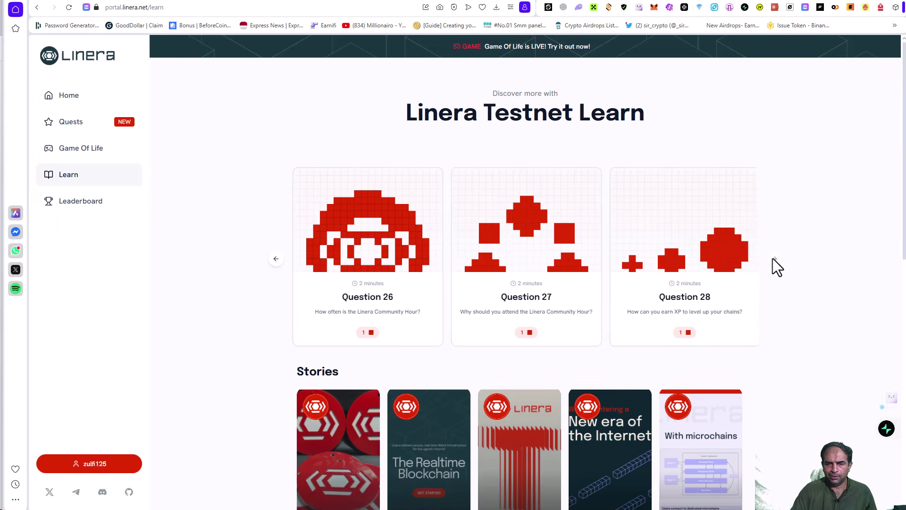
click(277, 260)
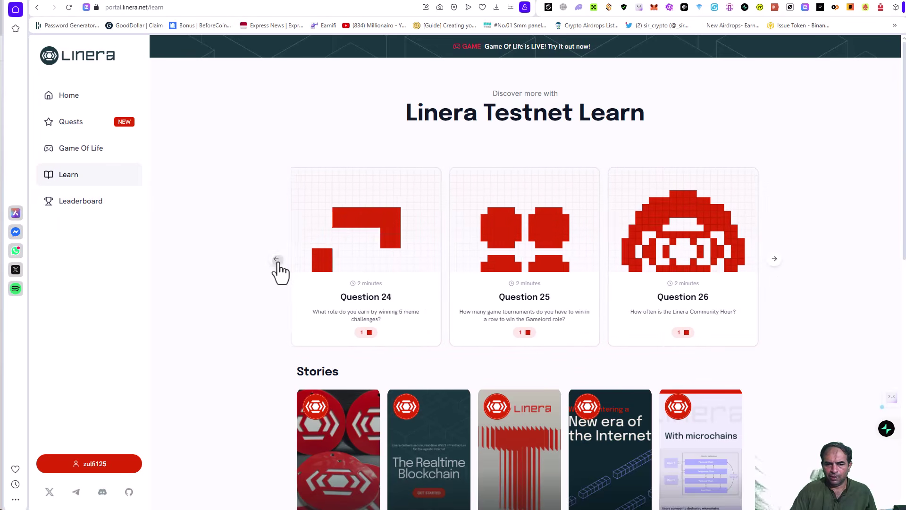
click(277, 259)
click(277, 259)
click(277, 260)
click(277, 260)
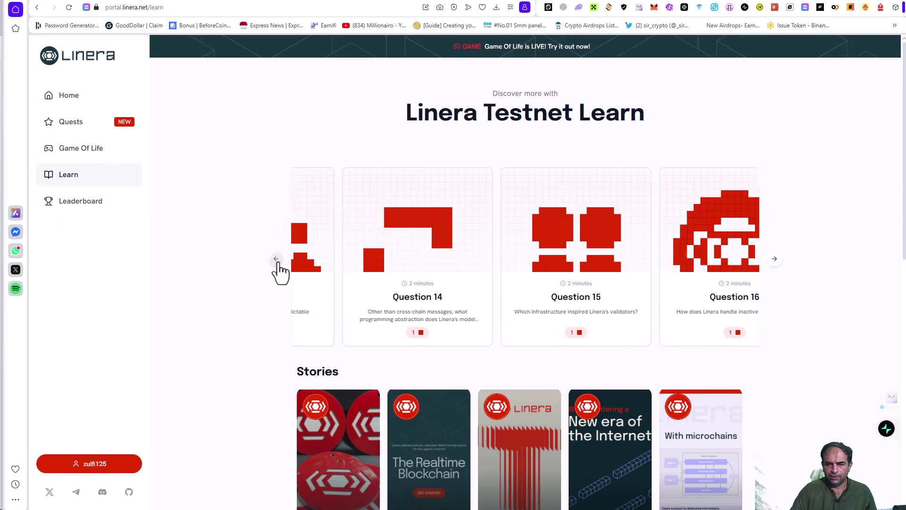
click(276, 260)
click(277, 259)
click(277, 260)
click(277, 259)
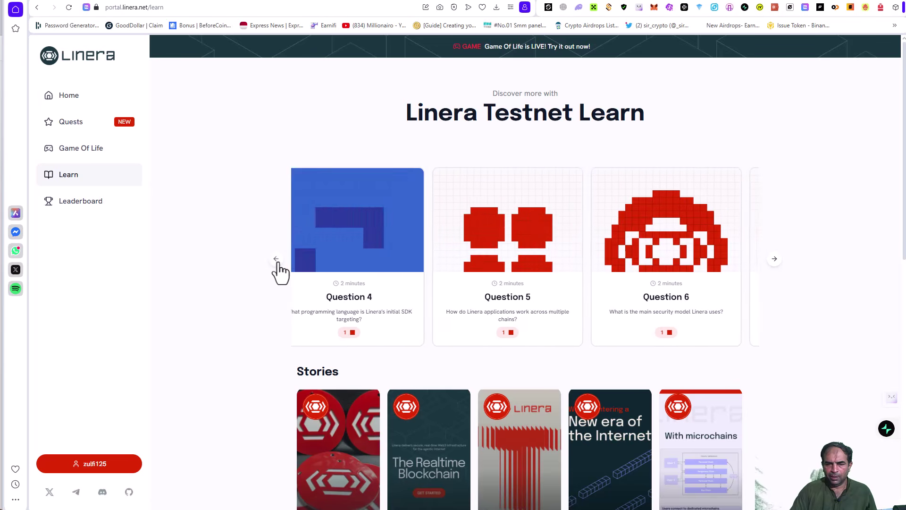
click(277, 260)
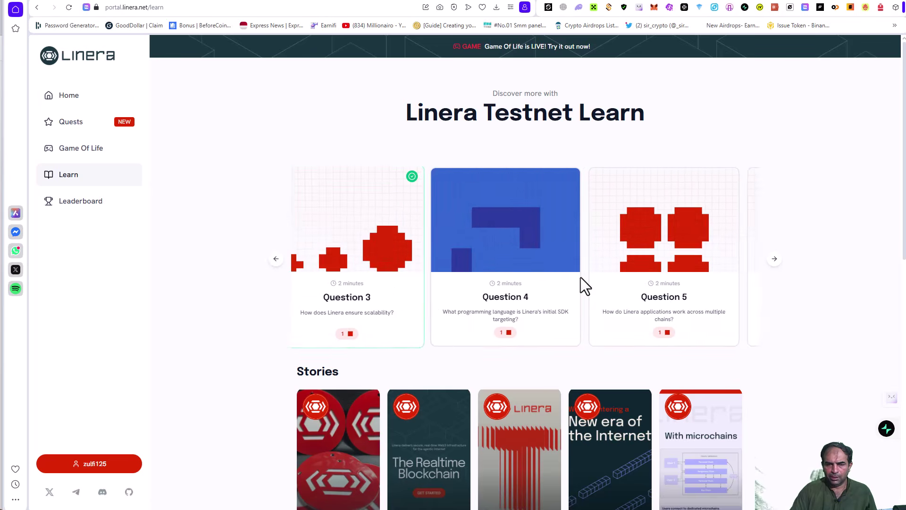
Step: Check the Telegram answer list and submit "Rust" as the answer to Question 4 in the Learn quiz
click(565, 240)
click(486, 378)
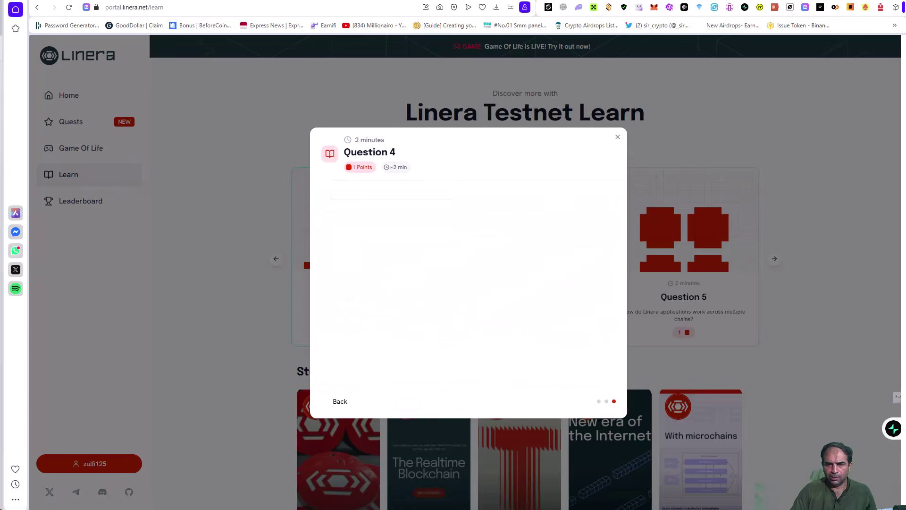
key(alt+Tab)
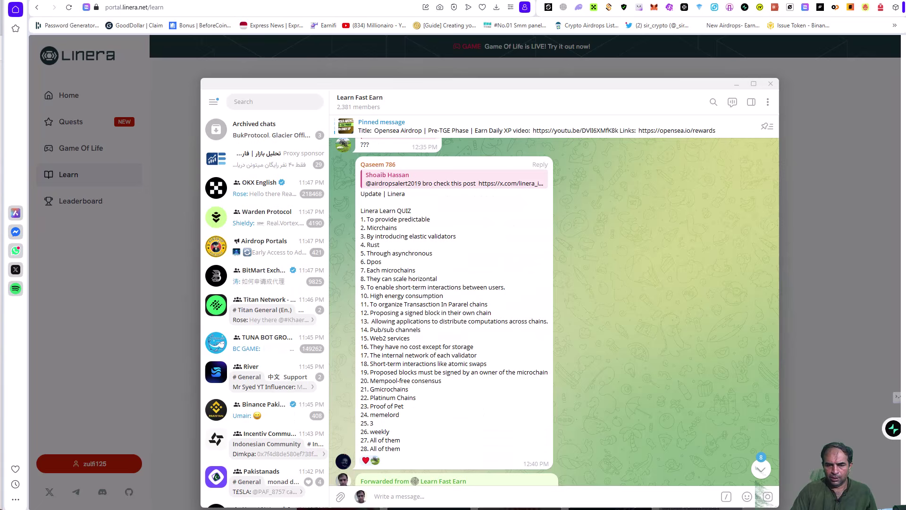
key(alt+Tab)
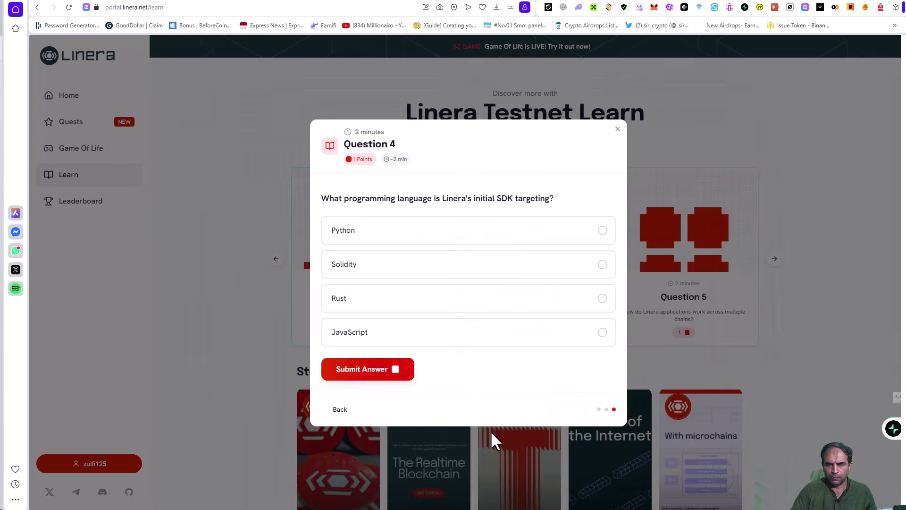
click(401, 302)
click(384, 370)
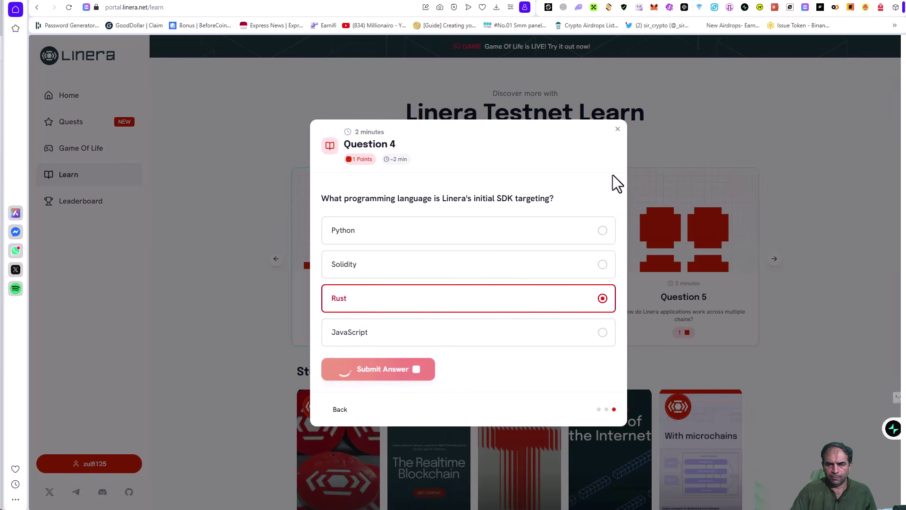
click(617, 129)
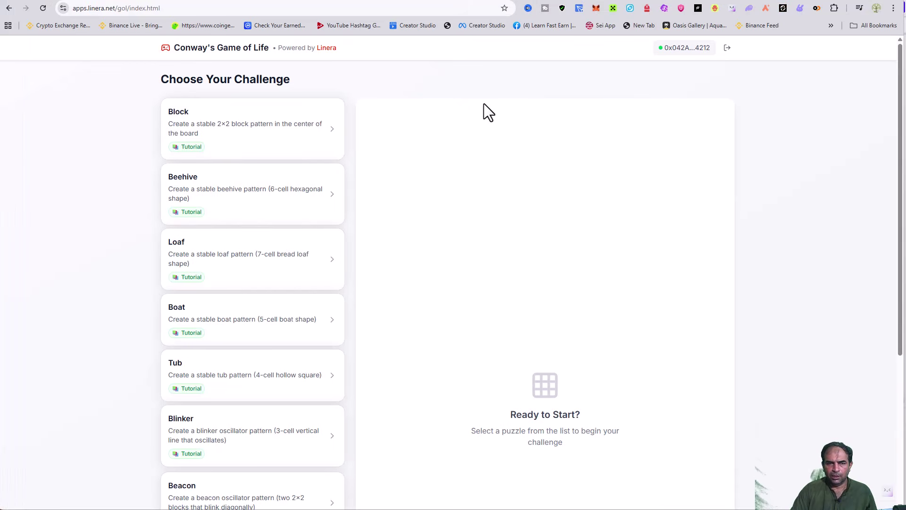
Step: In Conway's Game of Life, open the Block puzzle, fill the centre 2×2 cells and run the simulation
scroll(580, 342, down, 3)
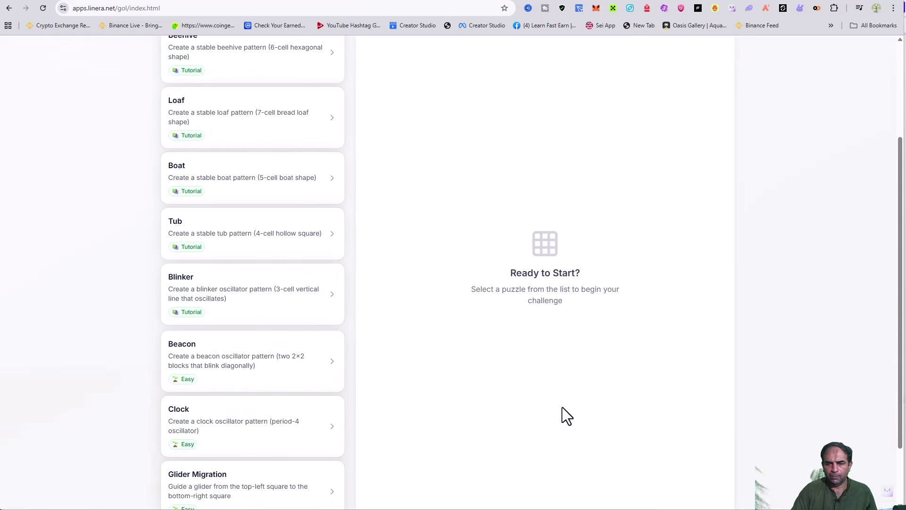
scroll(562, 411, up, 3)
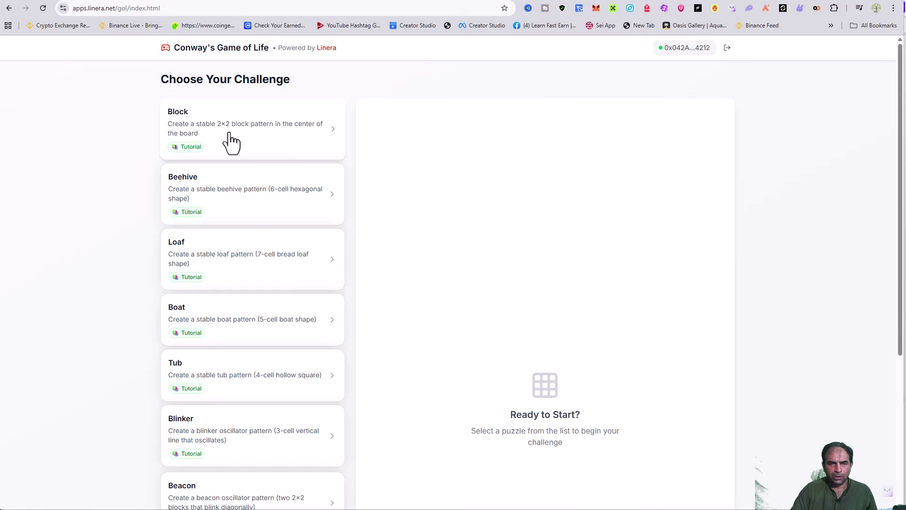
click(321, 137)
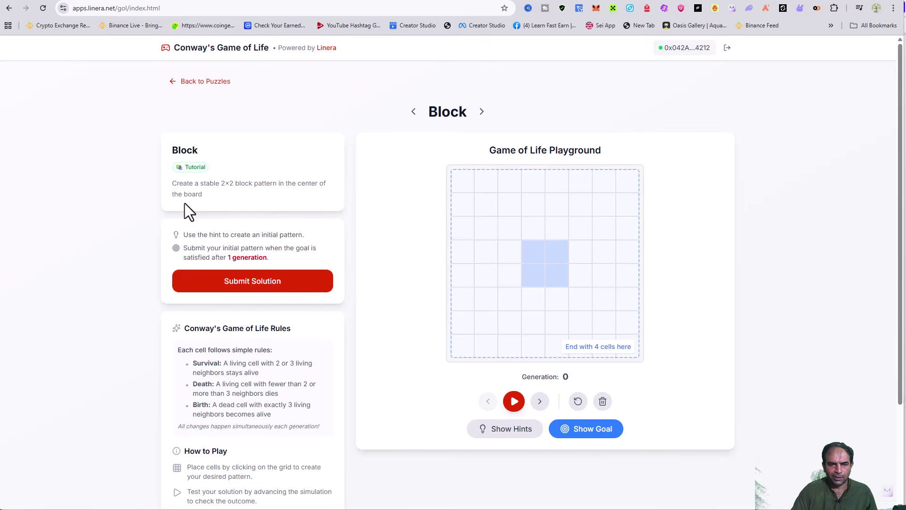
click(534, 253)
click(558, 257)
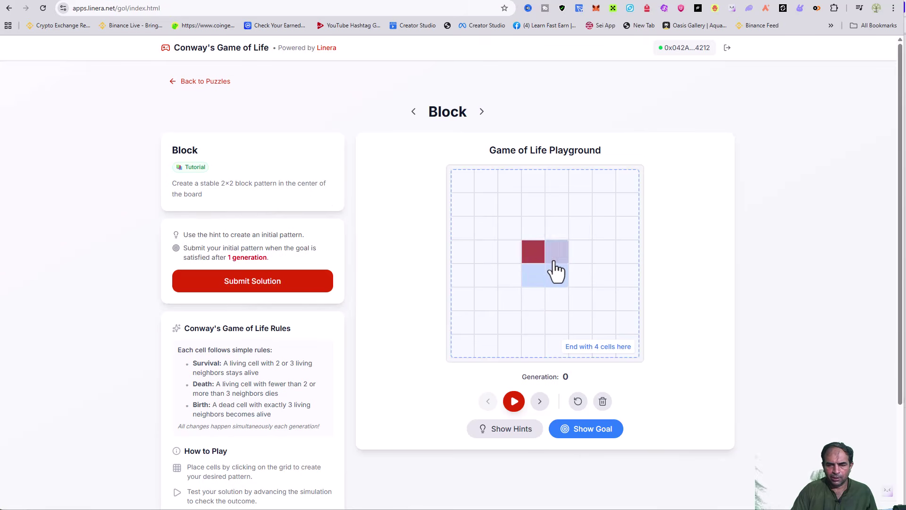
click(552, 281)
click(535, 283)
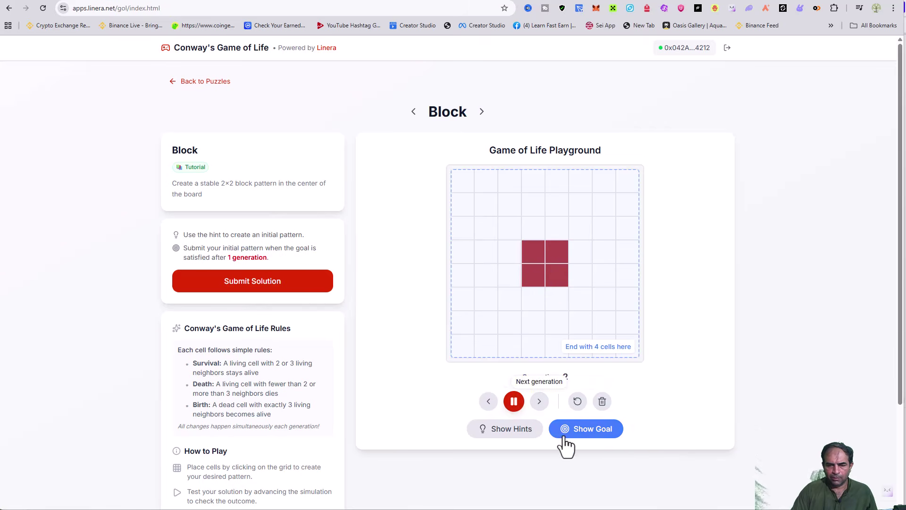
Step: Show both the hints and the goal for the Block puzzle and read its rules and How to Play instructions
click(510, 431)
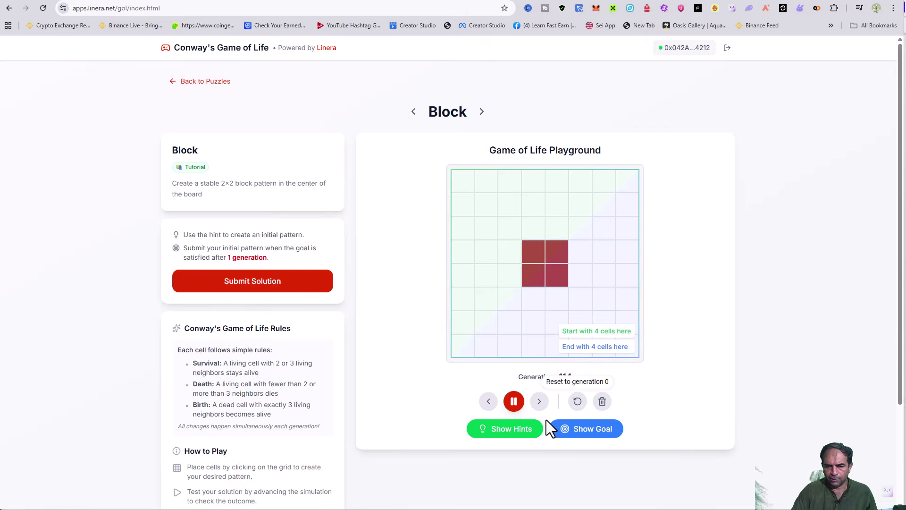
click(585, 432)
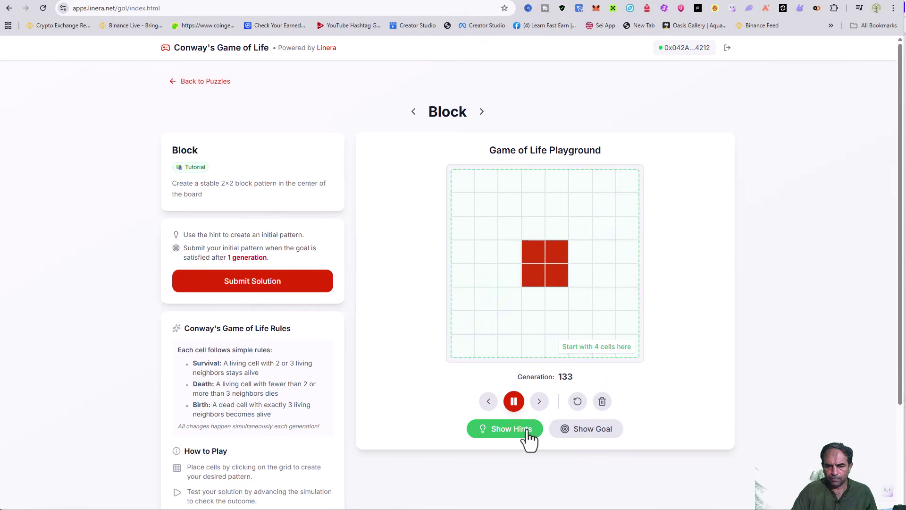
click(526, 431)
click(528, 430)
click(581, 436)
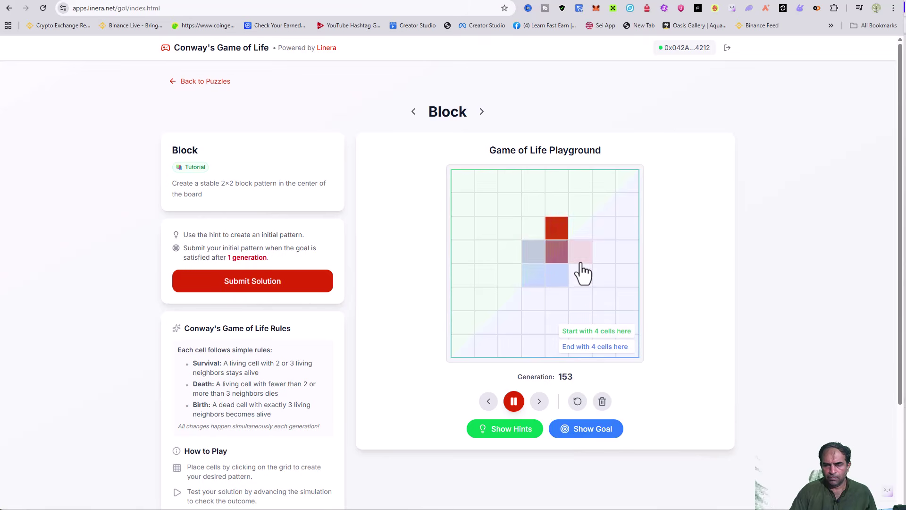
scroll(584, 274, down, 1)
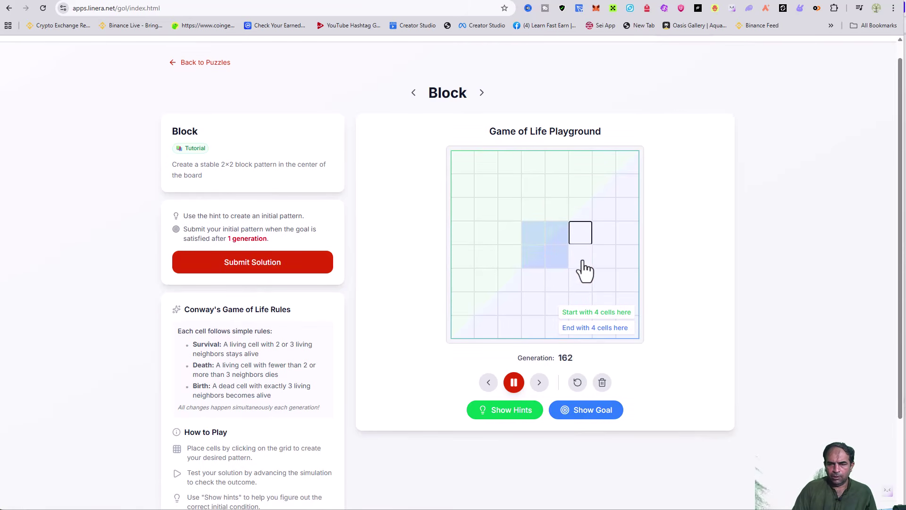
scroll(537, 249, down, 1)
scroll(538, 249, down, 2)
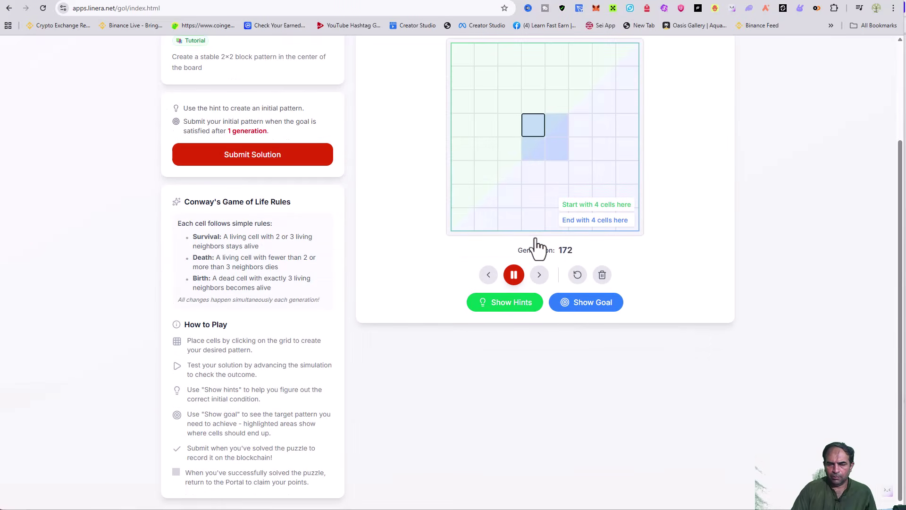
scroll(538, 249, up, 3)
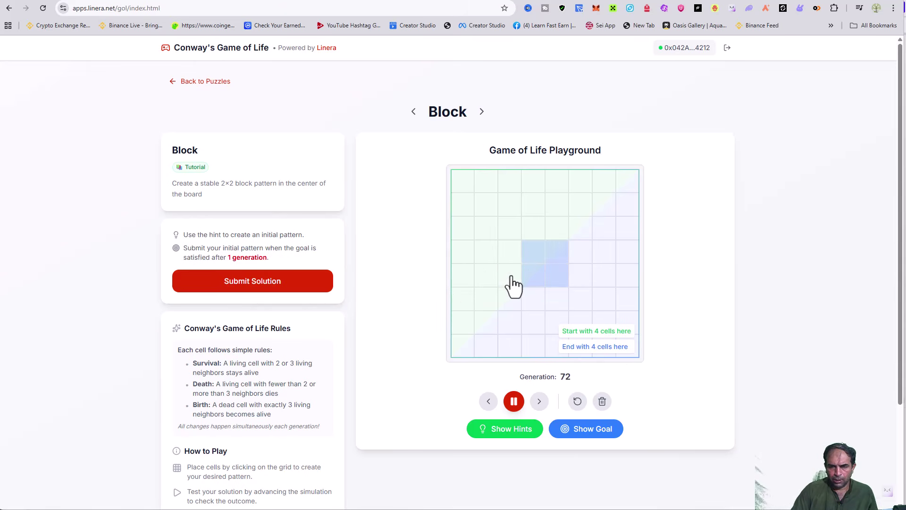
Step: Reset the Block simulation to generation 0, add cells beside the centre 2×2 block, and try submitting the pattern as the solution
click(576, 401)
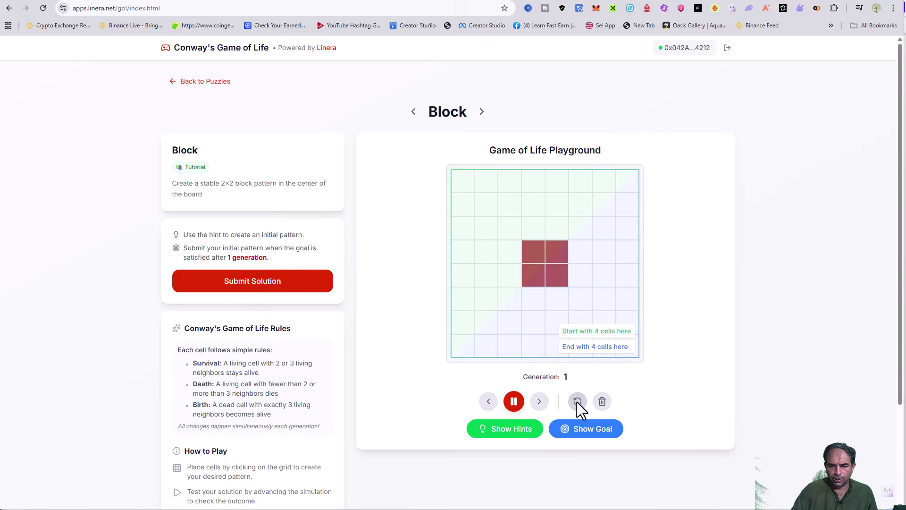
click(486, 281)
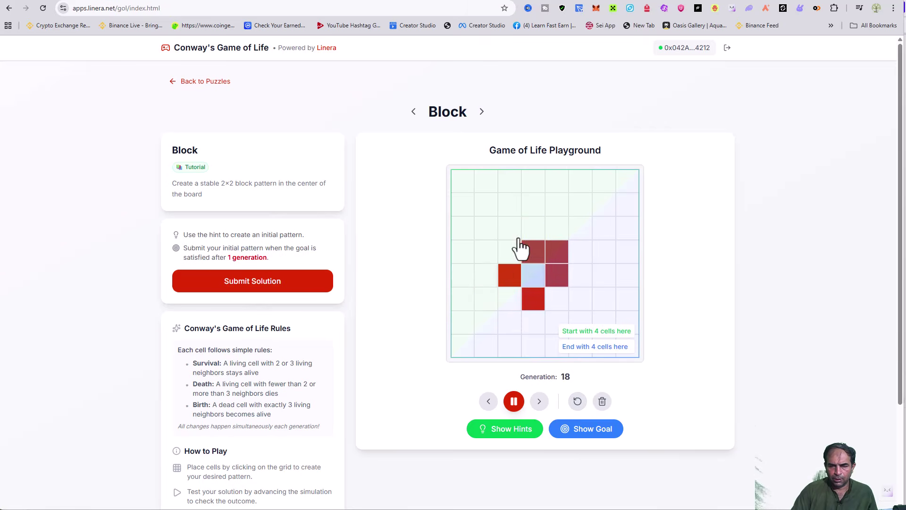
click(508, 253)
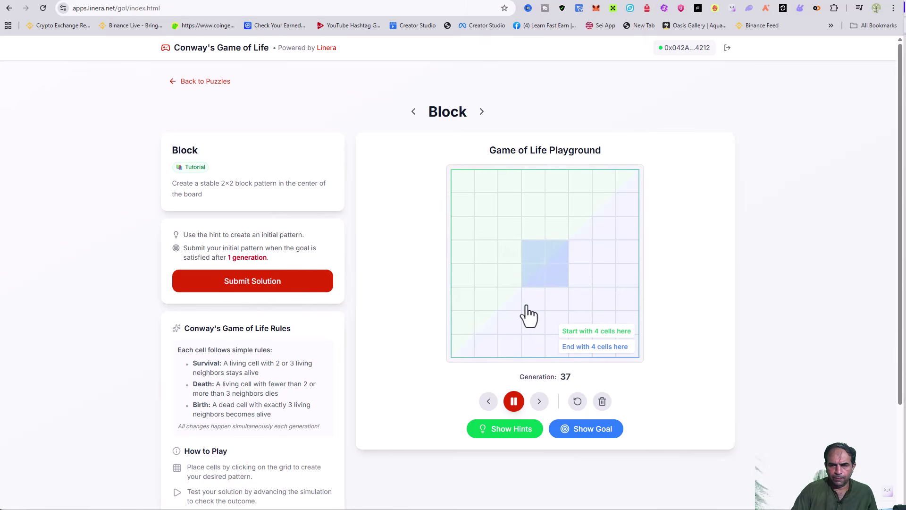
click(576, 404)
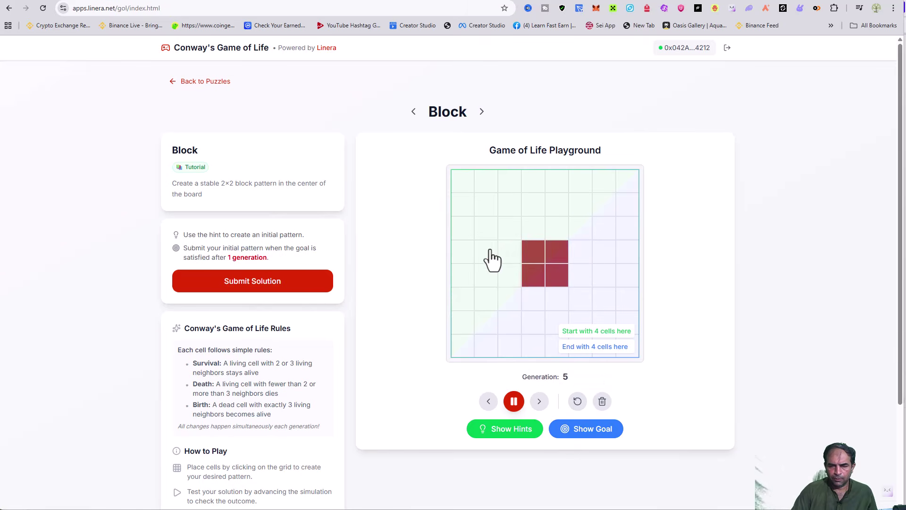
click(509, 274)
click(512, 252)
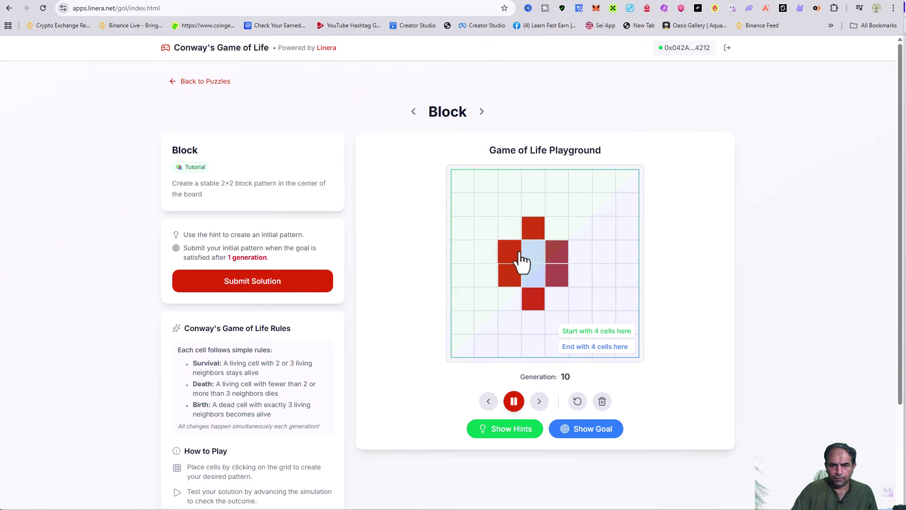
click(585, 271)
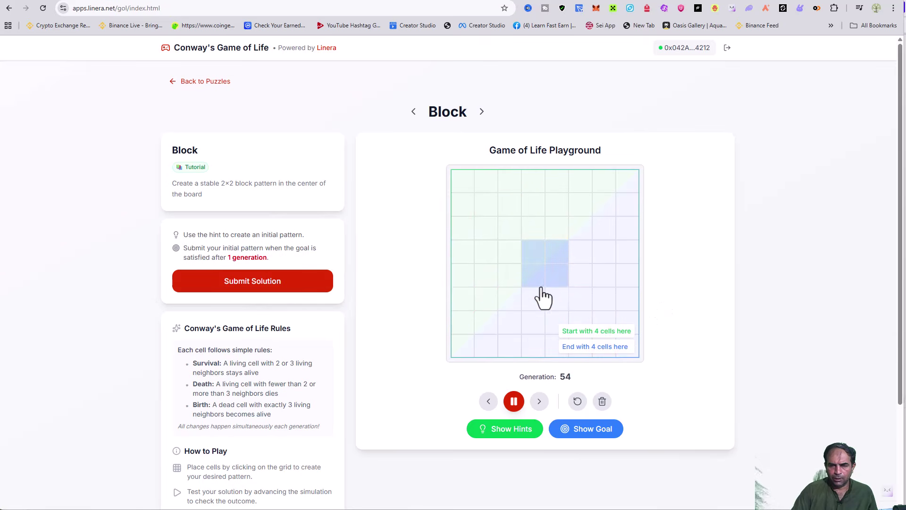
click(250, 282)
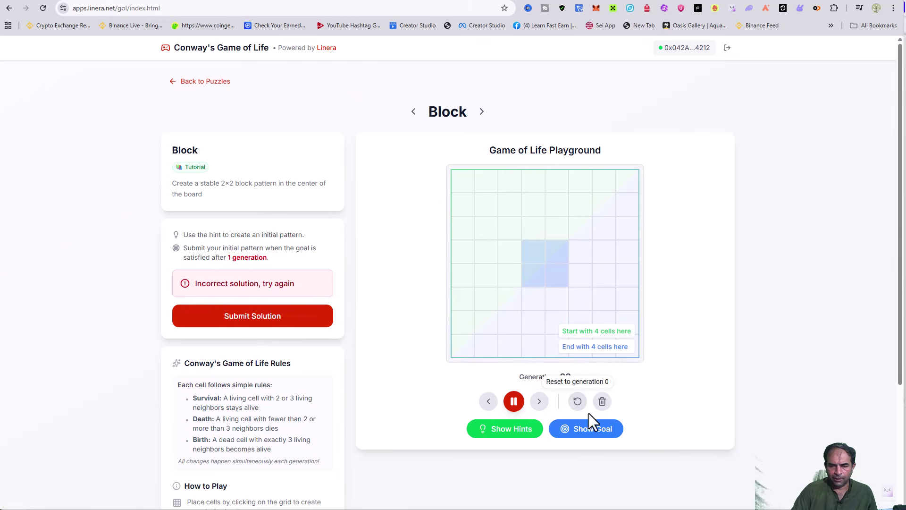
Step: Restart the Block simulation from generation 0, try another set of cells around the centre block, and submit the solution again
click(576, 401)
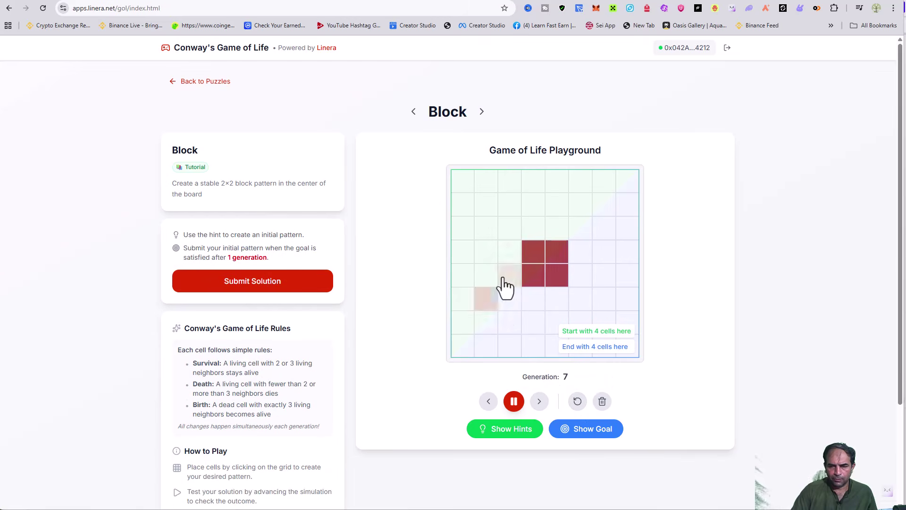
click(516, 251)
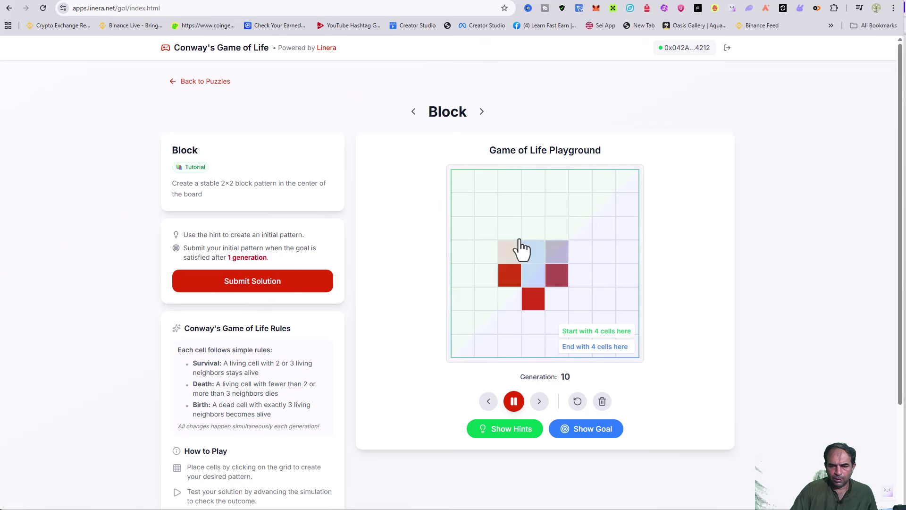
click(589, 282)
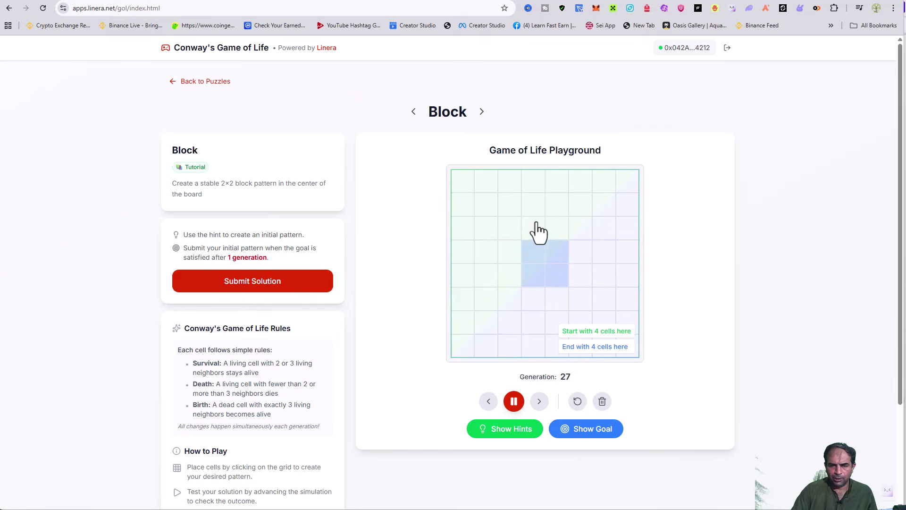
click(325, 286)
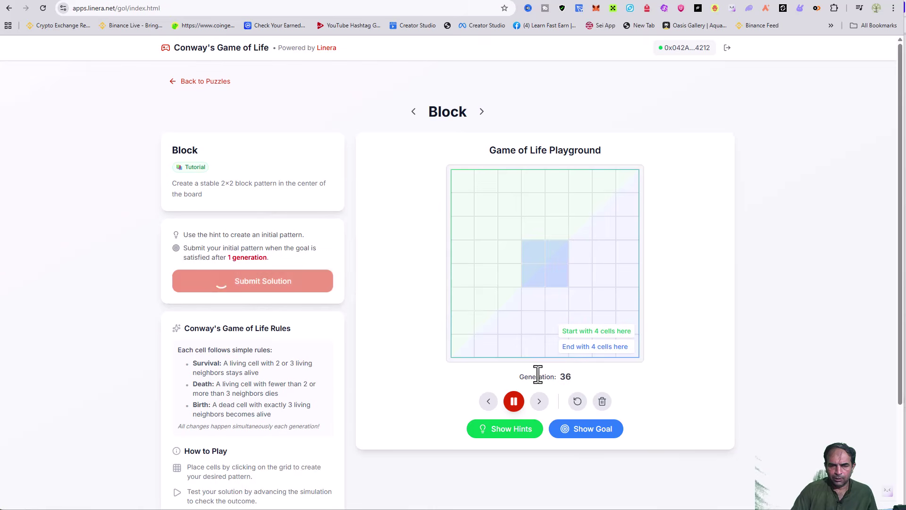
scroll(287, 355, down, 3)
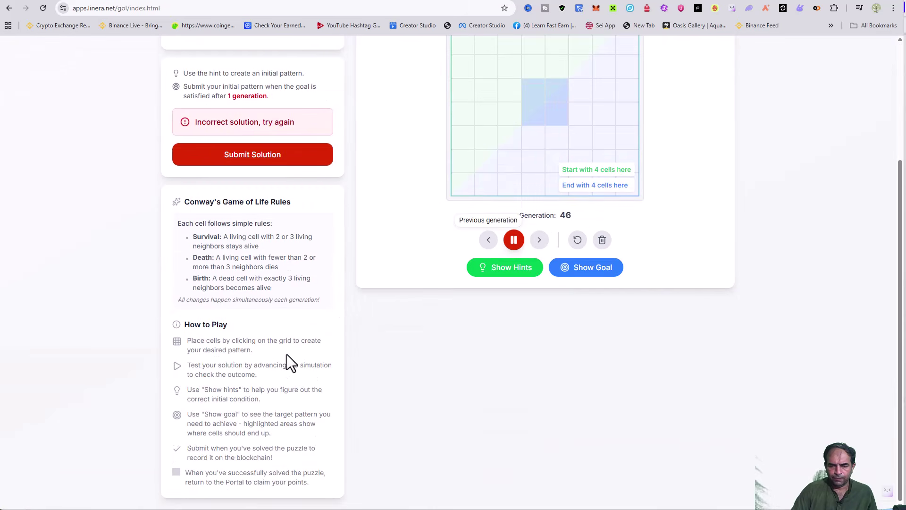
scroll(417, 331, up, 3)
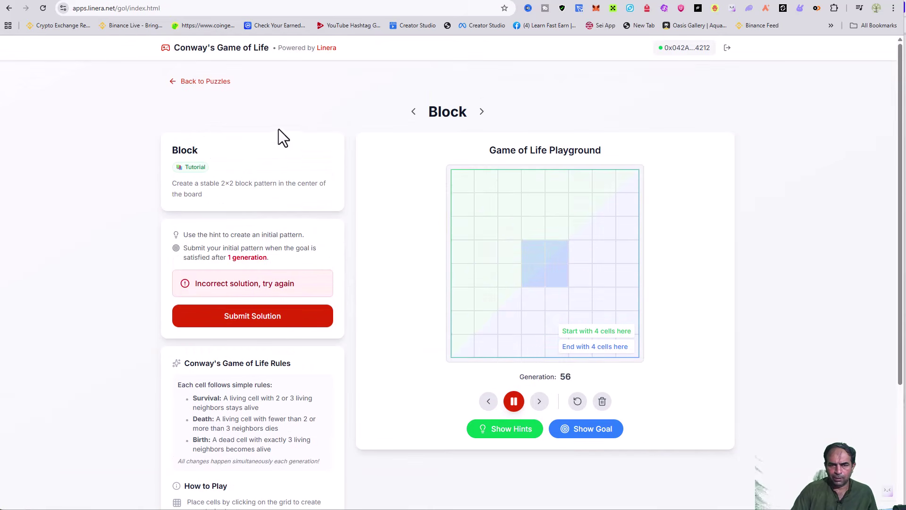